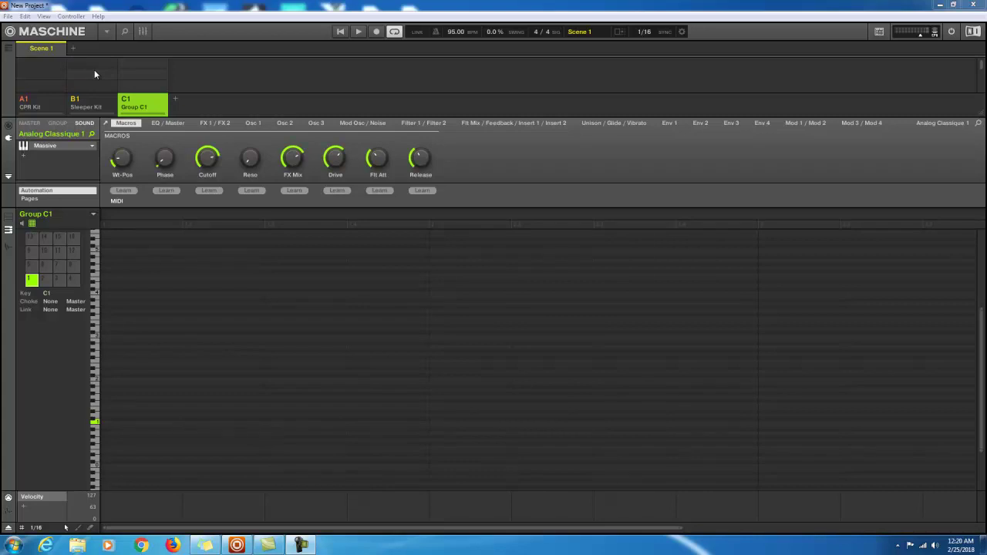
# Step: Compare the Arranger timeline with the Ideas view, ending back in the Ideas view
pyautogui.hotkey('ctrl', 'i')
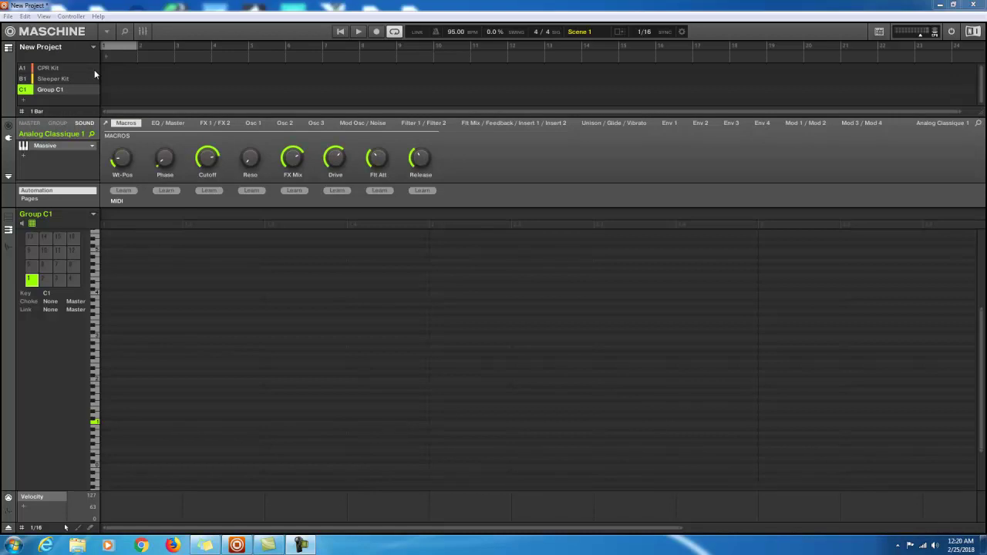
pyautogui.hotkey('ctrl', 'i')
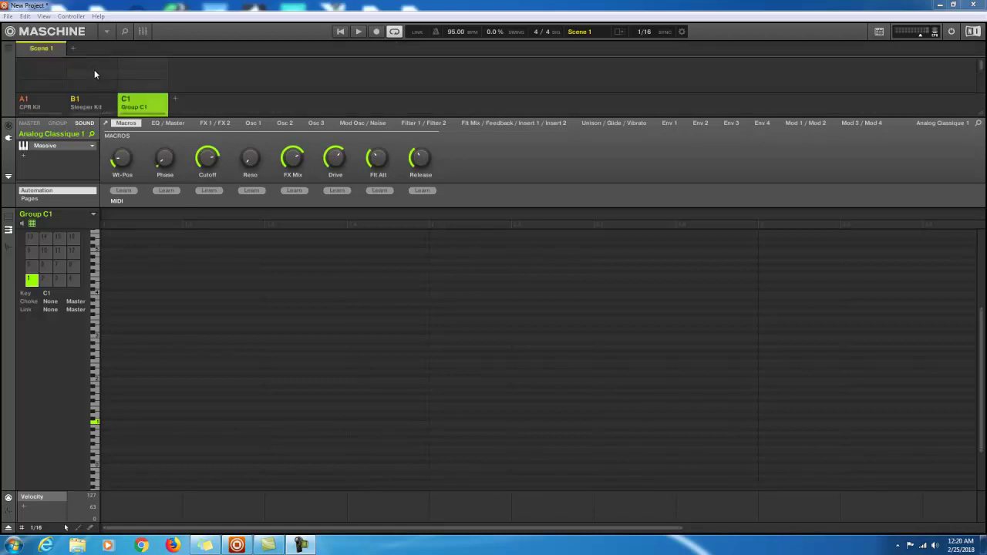
pyautogui.hotkey('ctrl', 'i')
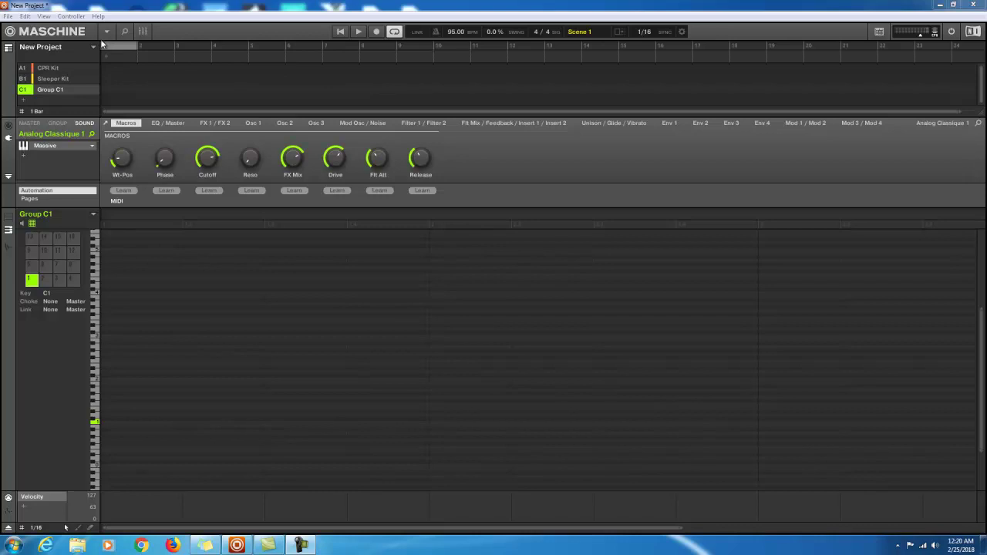
pyautogui.hotkey('ctrl', 'i')
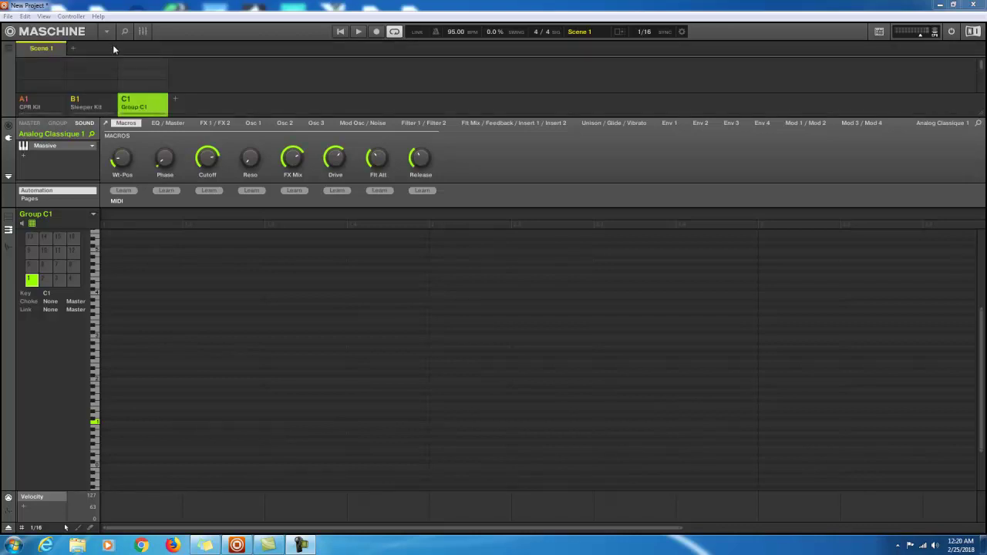
# Step: Rename the first scene as verse and add a second scene beside it
pyautogui.click(35, 105)
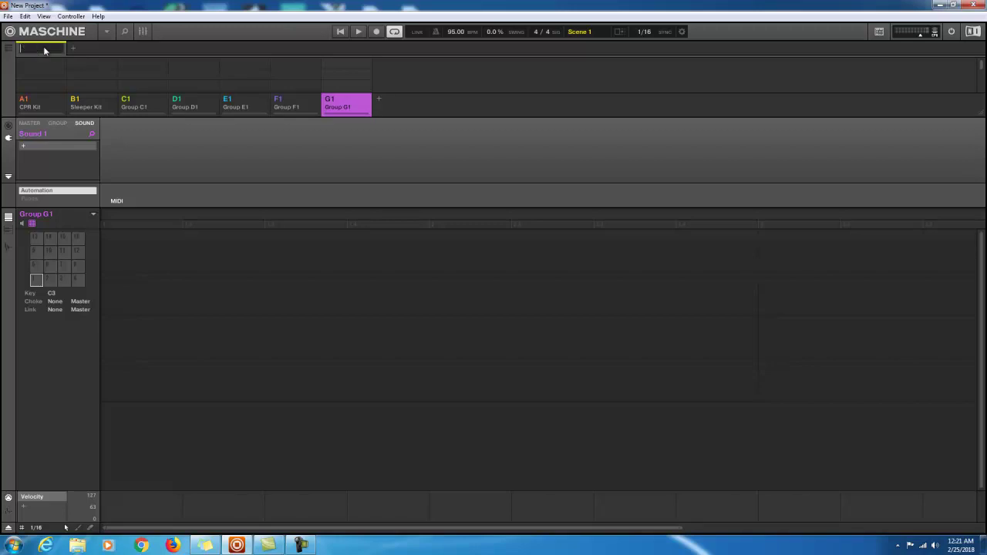
pyautogui.write('rse')
pyautogui.press('Return')
pyautogui.click(71, 50)
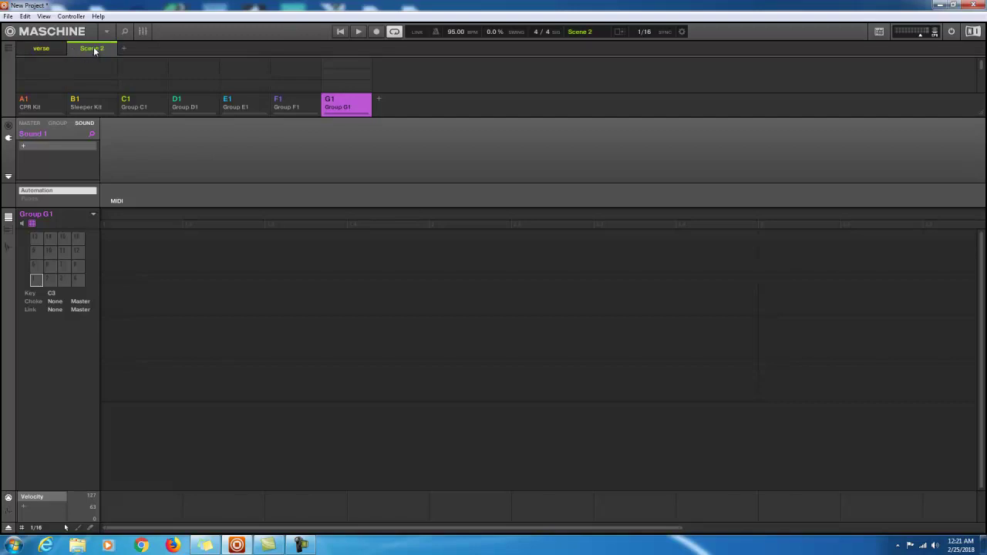
# Step: Delete Group G1 and rename the first scene as intro
pyautogui.click(50, 50)
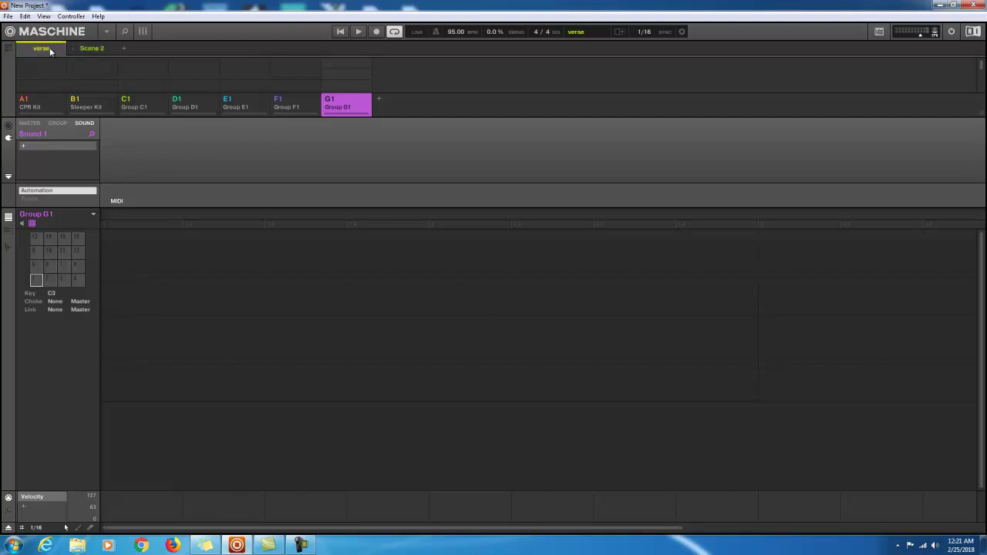
pyautogui.press('Delete')
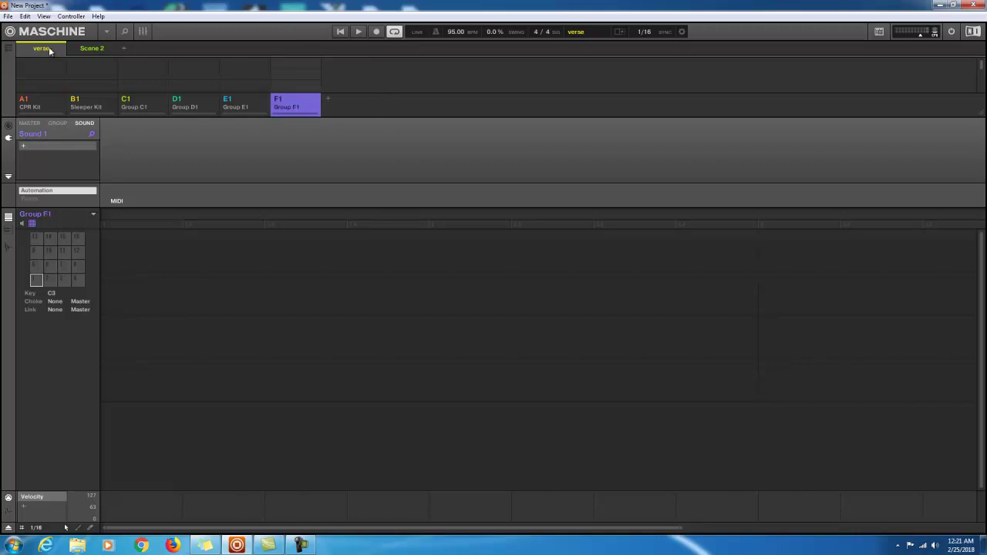
pyautogui.rightClick(46, 49)
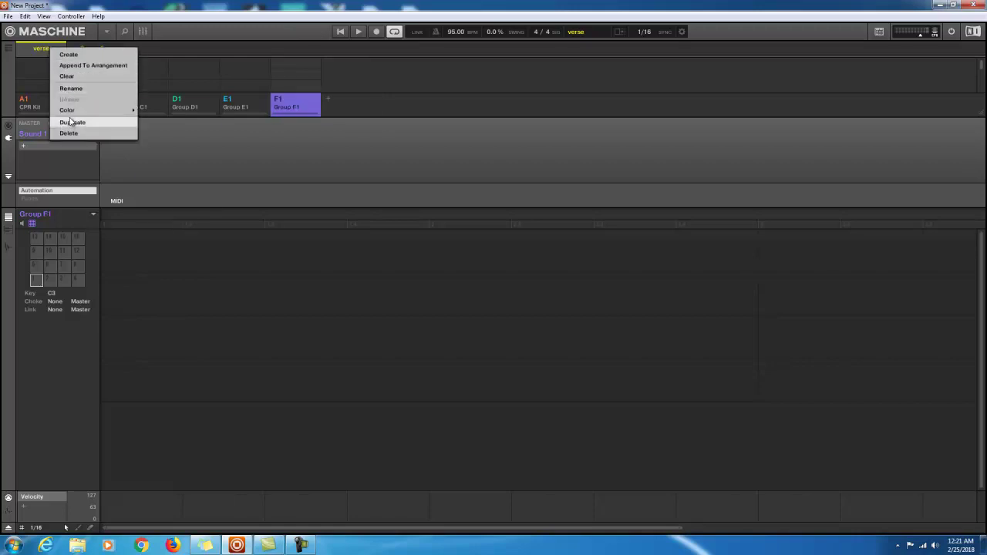
pyautogui.click(70, 89)
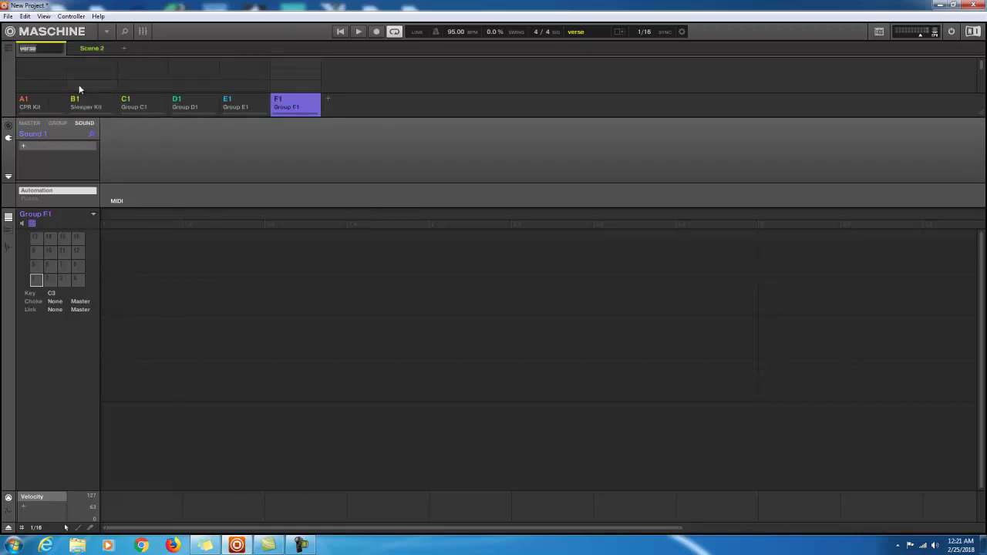
pyautogui.press('BackSpace')
pyautogui.write('intro')
# Step: Rename the second scene as verse
pyautogui.click(93, 48)
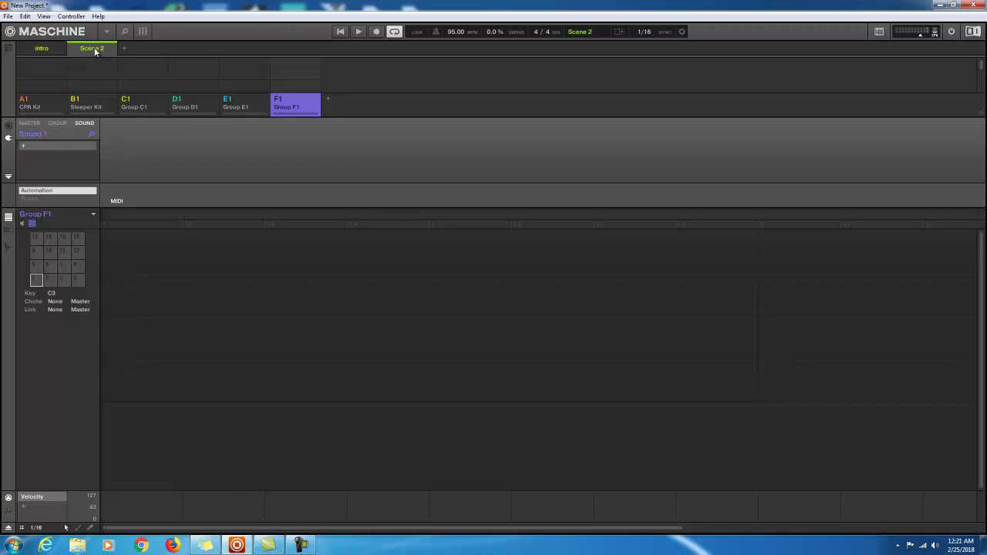
pyautogui.rightClick(95, 50)
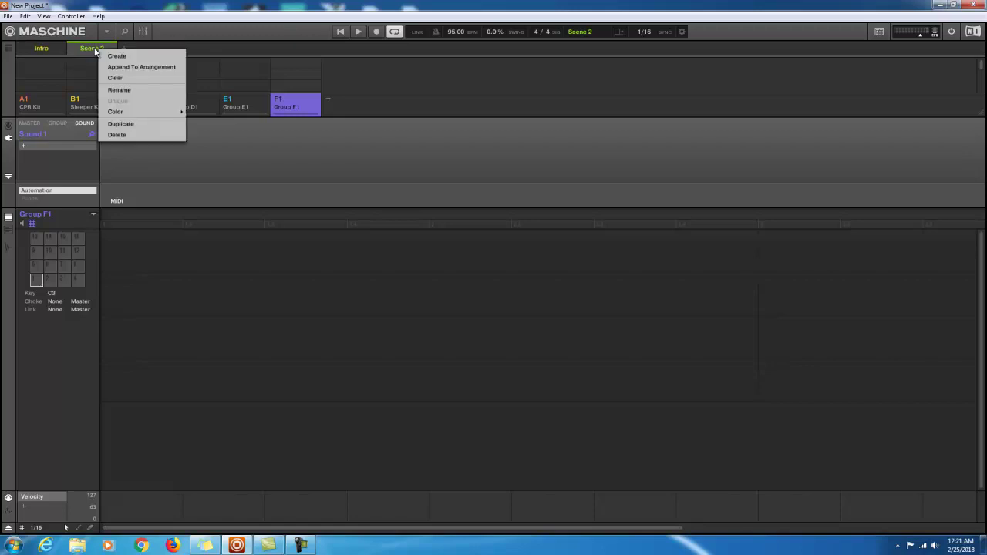
pyautogui.click(119, 90)
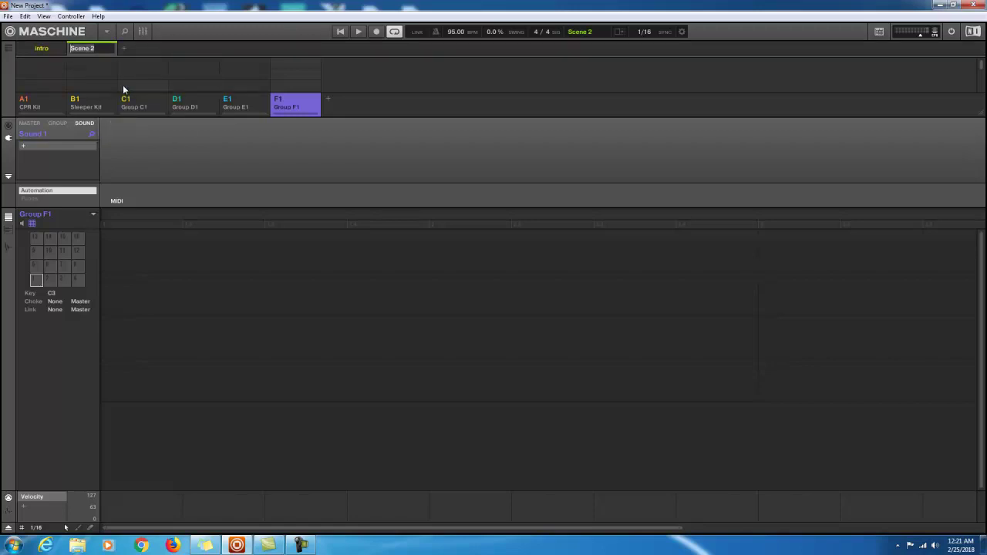
pyautogui.press('BackSpace')
pyautogui.write('verse')
# Step: Add a third scene and name it chorus
pyautogui.click(124, 48)
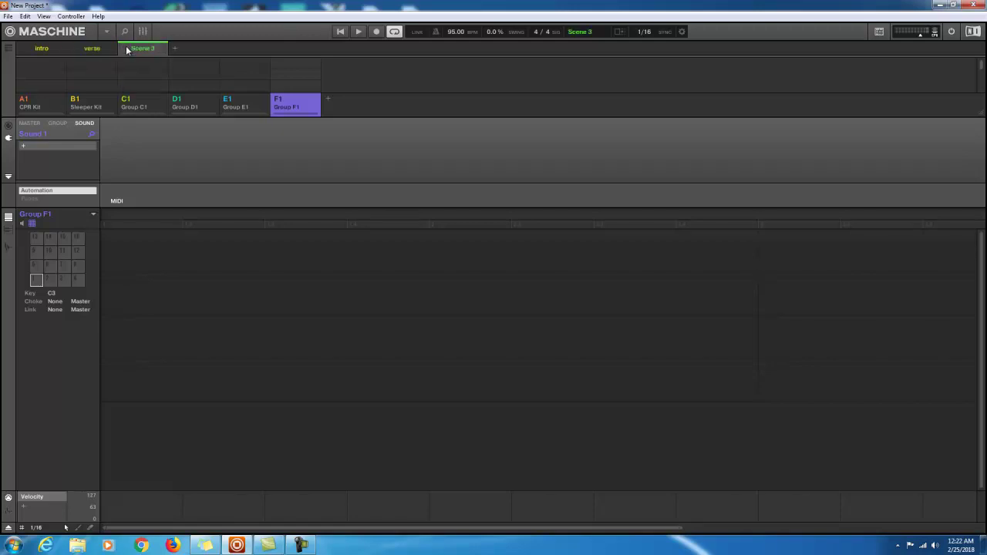
pyautogui.rightClick(141, 51)
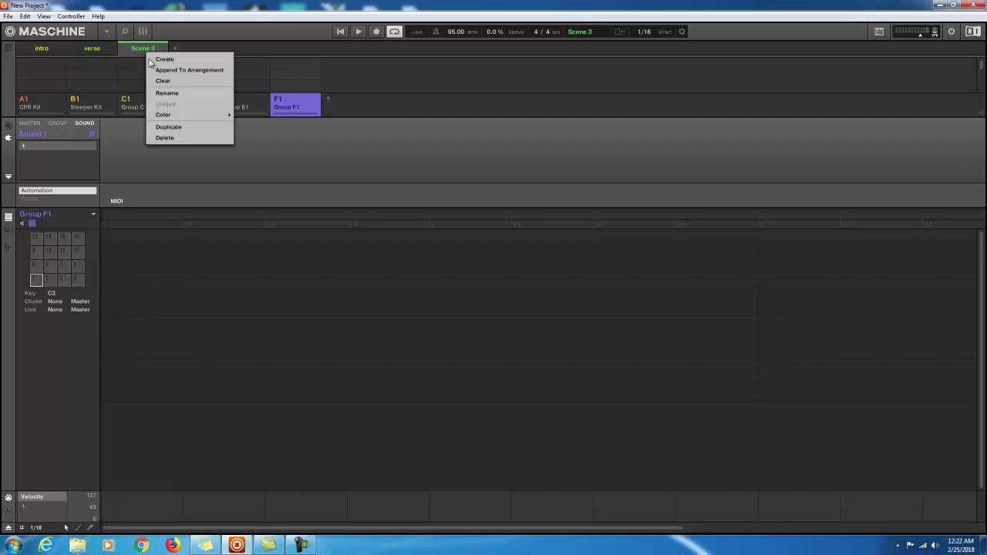
pyautogui.click(167, 93)
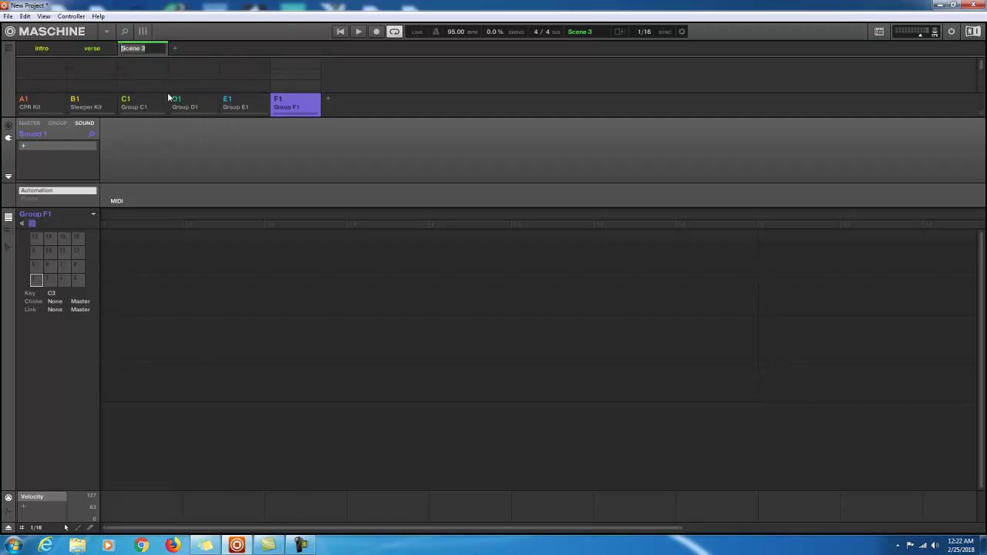
pyautogui.write('chorus')
pyautogui.press('Return')
# Step: Add a fourth scene and name it verse3
pyautogui.click(174, 48)
pyautogui.doubleClick(193, 49)
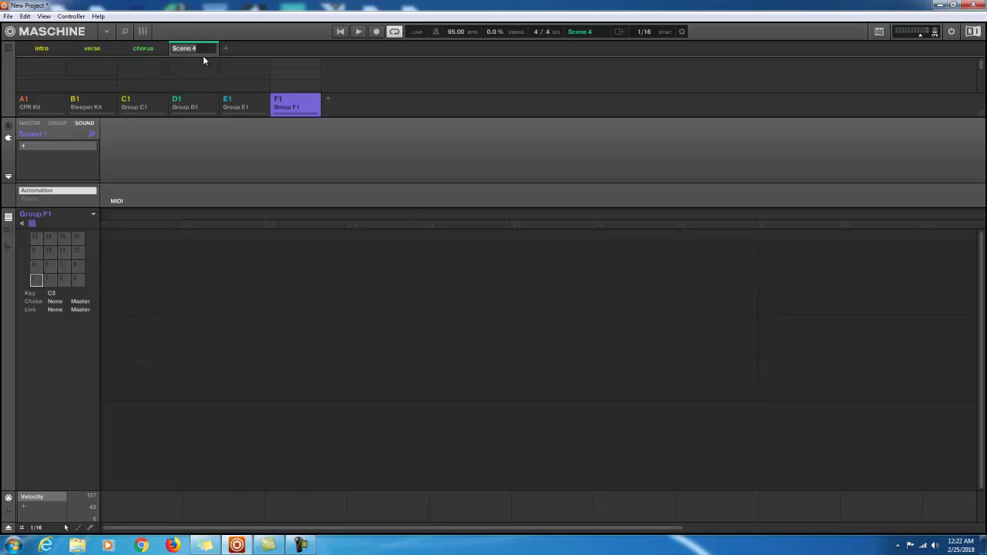
pyautogui.press('Return')
pyautogui.write('verse3')
pyautogui.press('Return')
# Step: Delete Group F1 and rename the fourth scene as verse 2
pyautogui.press('Delete')
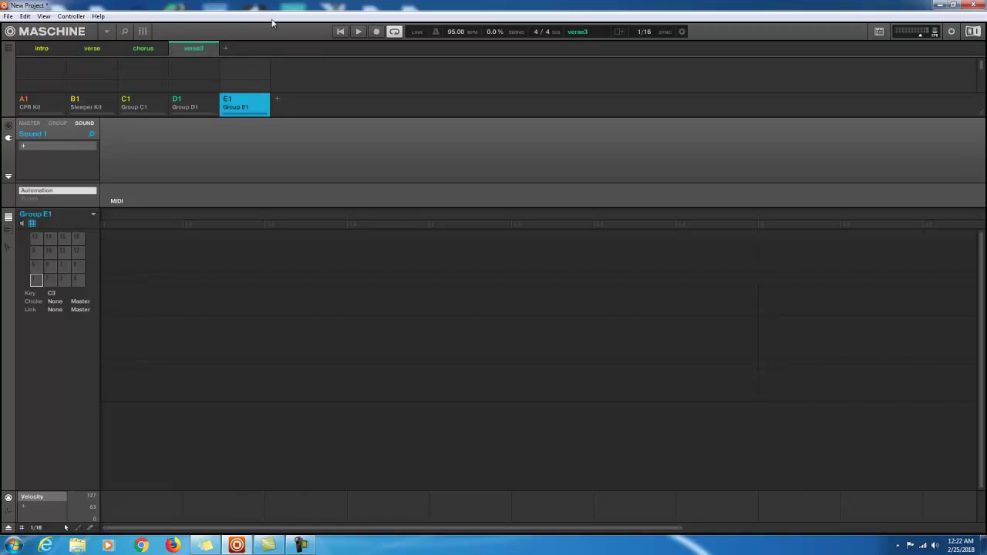
pyautogui.rightClick(205, 51)
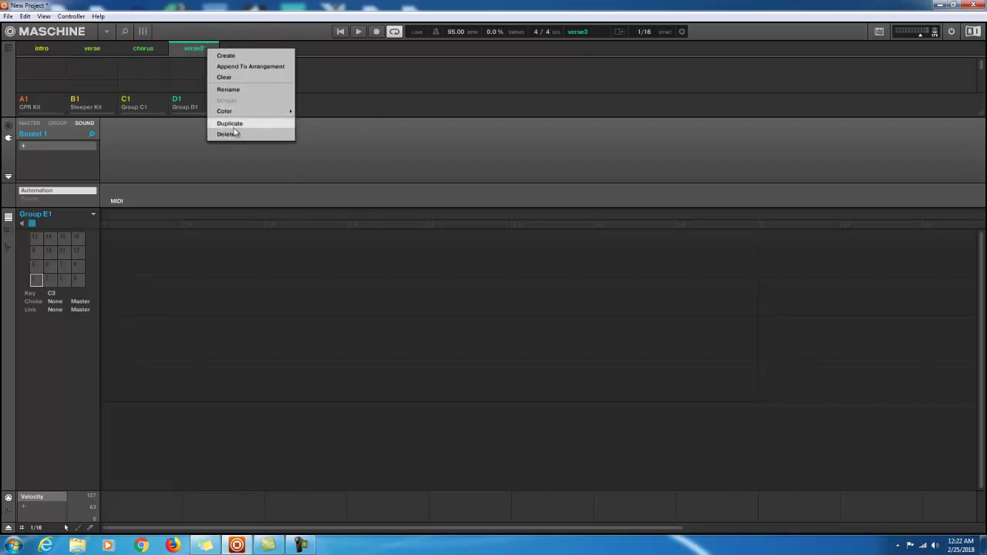
pyautogui.click(237, 89)
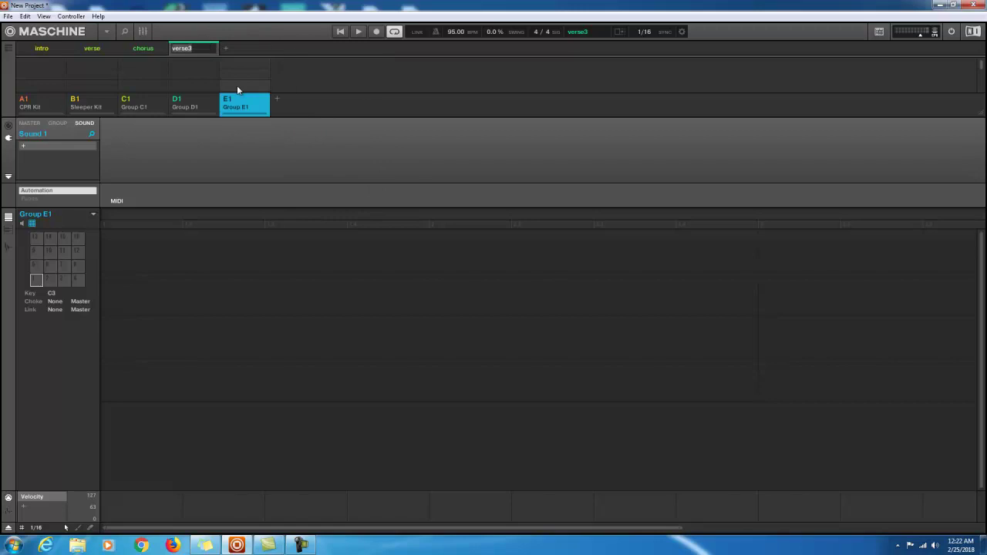
pyautogui.click(201, 50)
pyautogui.press('BackSpace')
pyautogui.write('2')
pyautogui.press('Return')
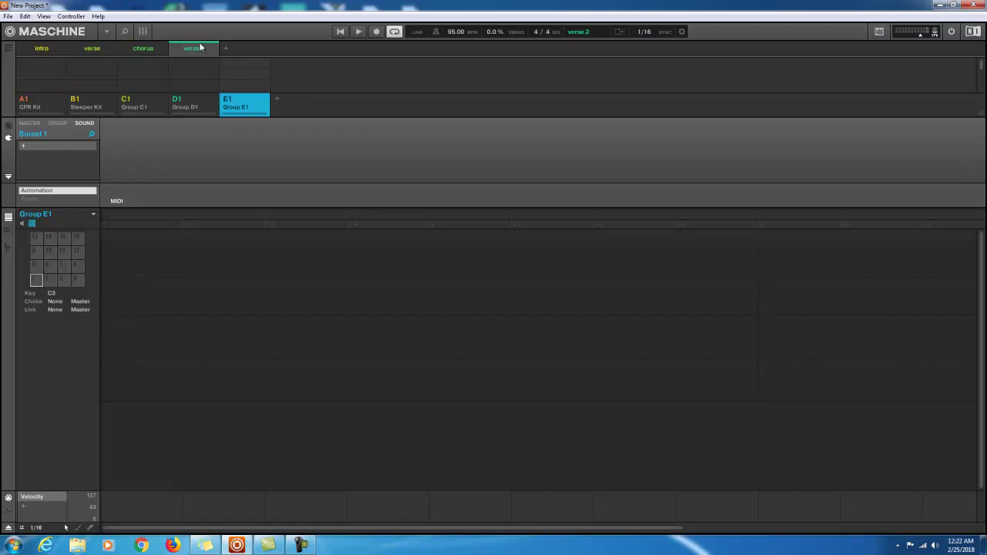
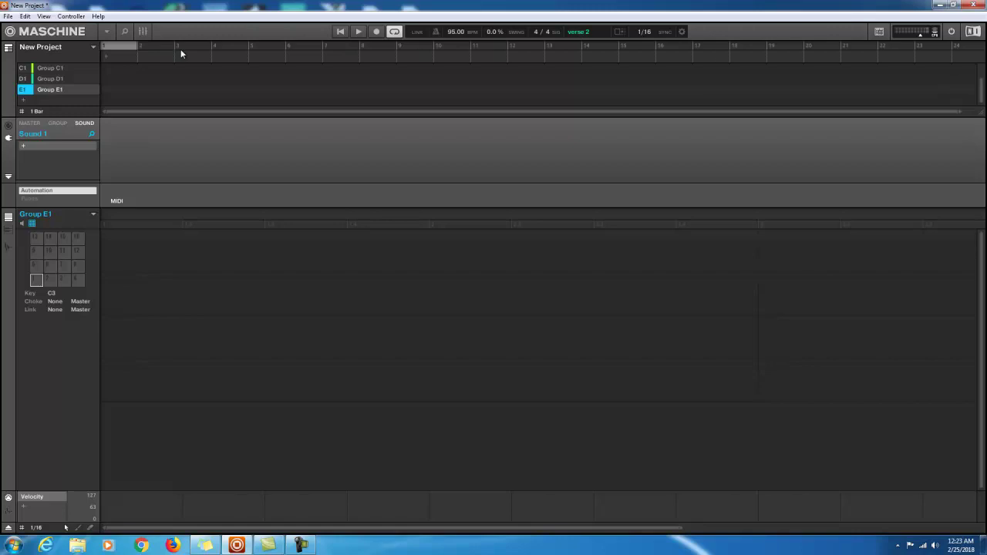
# Step: Select the CPR Kit group in the Ideas view and show its sounds as a list instead of pads
pyautogui.click(57, 53)
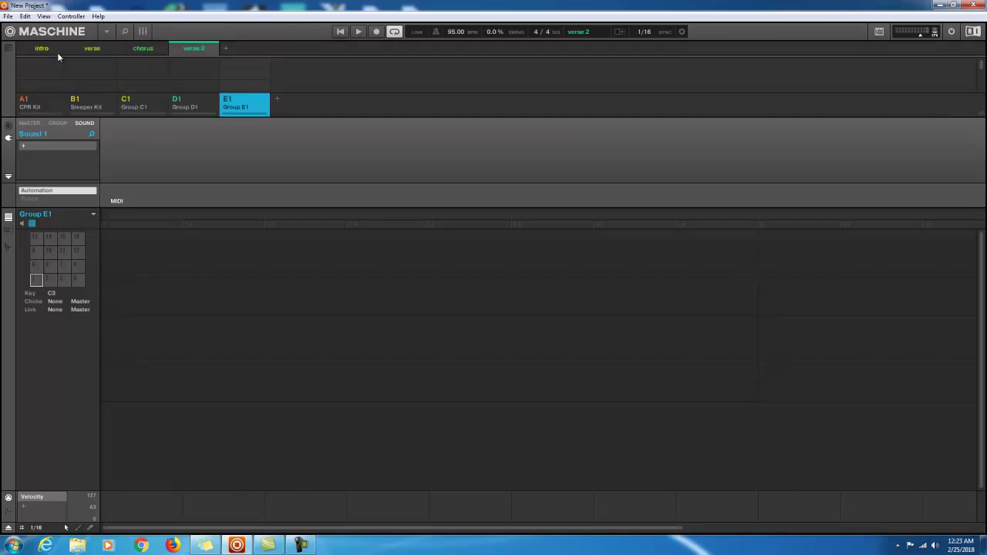
pyautogui.click(31, 109)
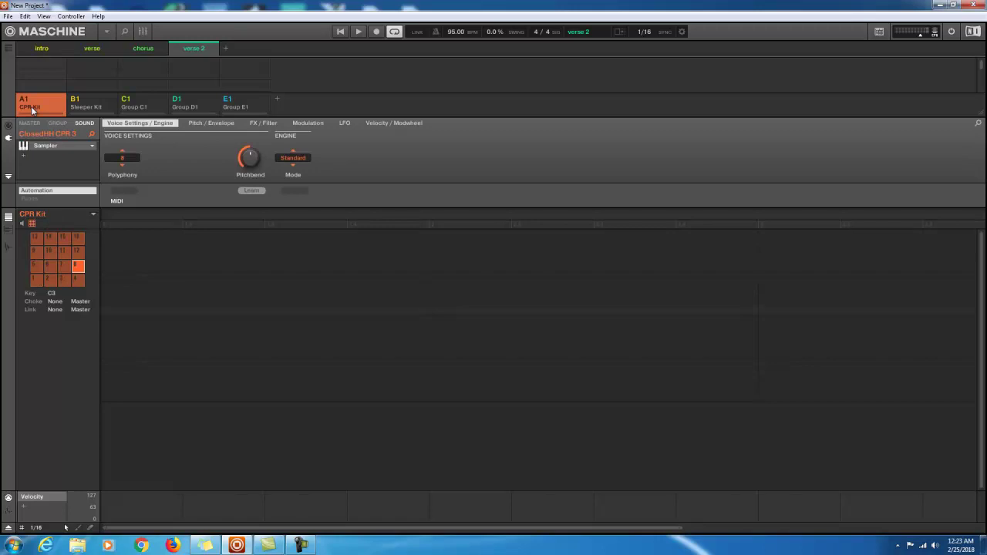
pyautogui.click(31, 223)
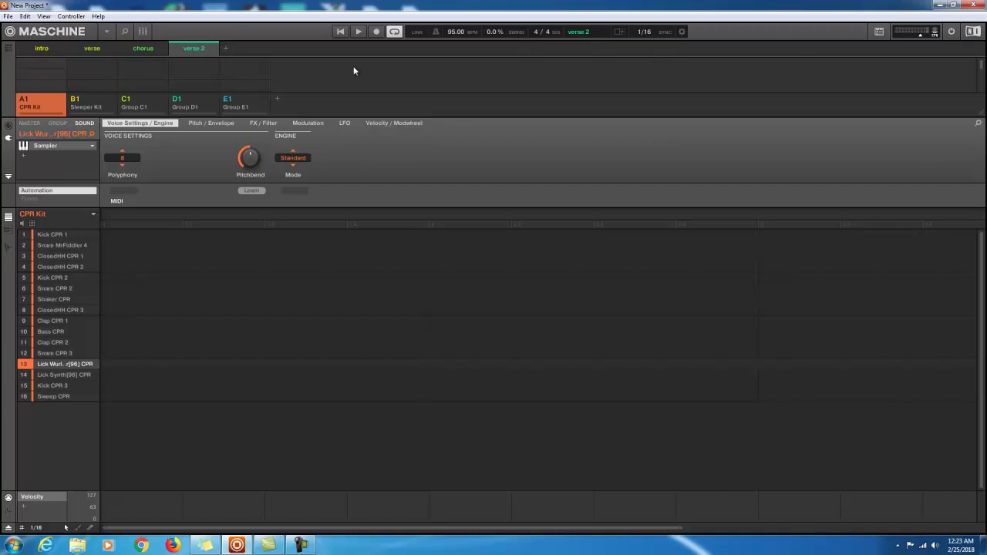
# Step: Arm recording on the CPR Kit to start a new pattern and set its length to 2:0:0
pyautogui.hotkey('ctrl', 'r')
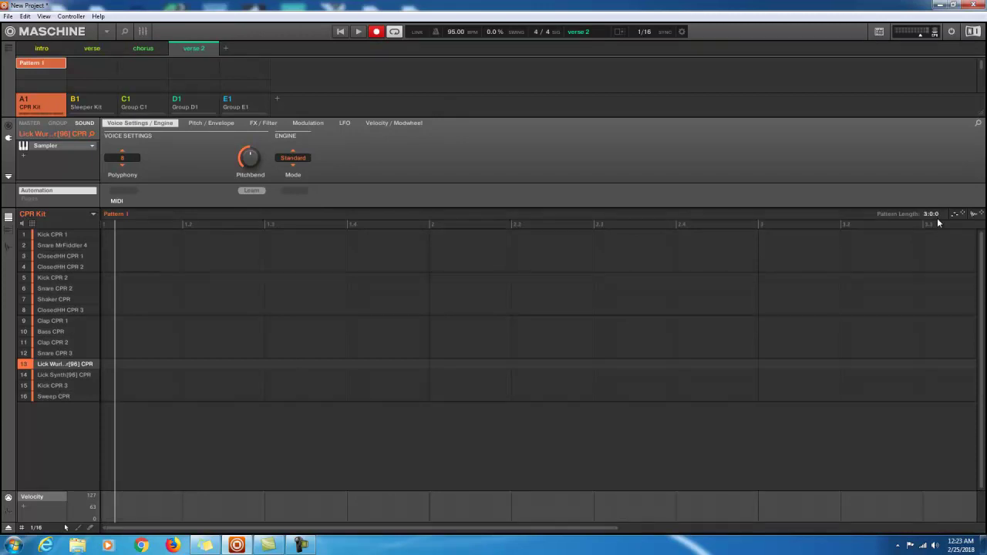
pyautogui.moveTo(936, 217); pyautogui.dragTo(939, 224)
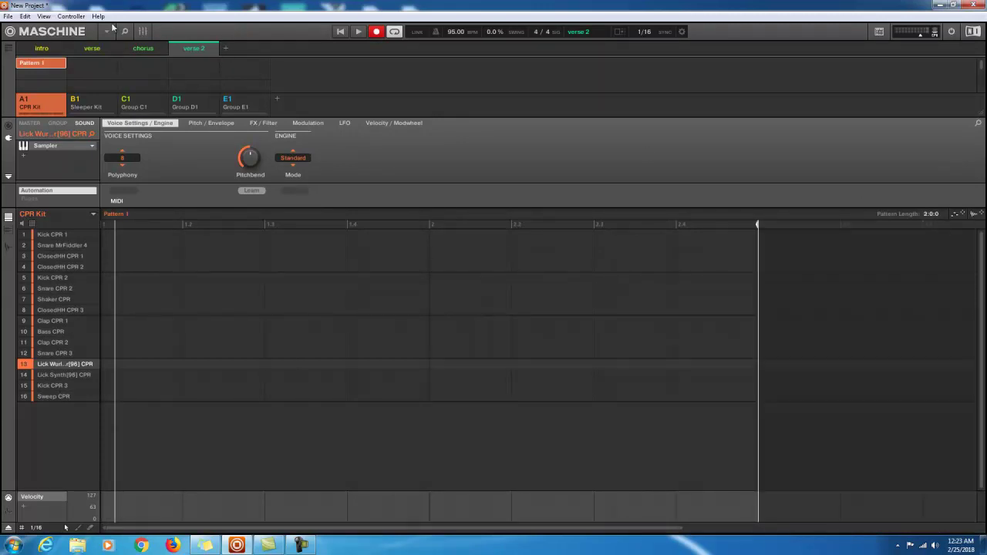
# Step: Review the metronome volume and count-in options in the general preferences
pyautogui.click(8, 16)
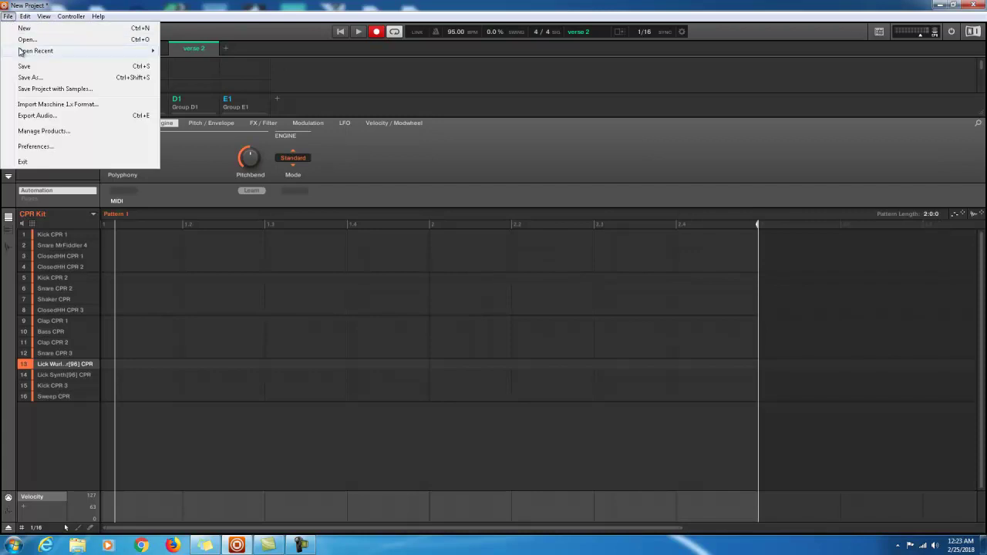
pyautogui.click(29, 146)
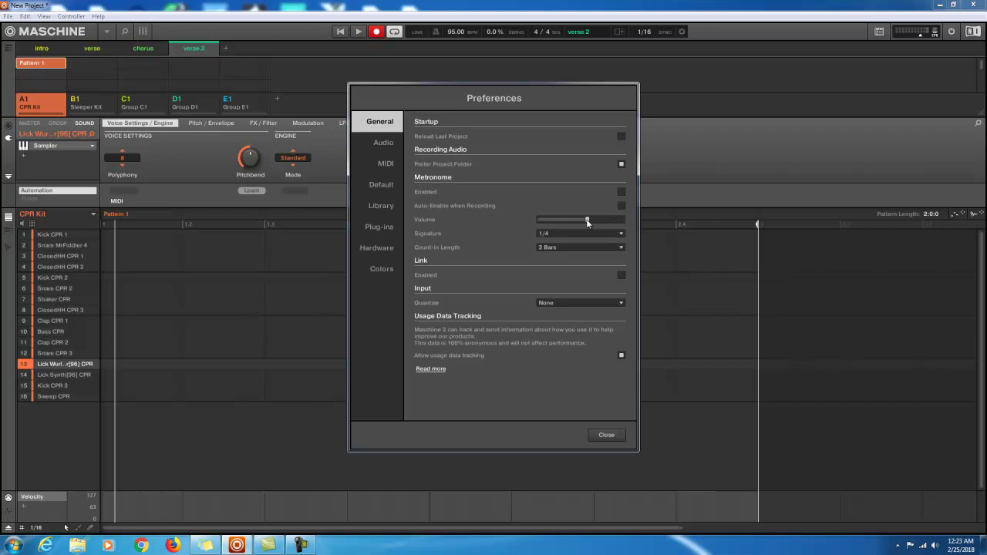
pyautogui.click(606, 436)
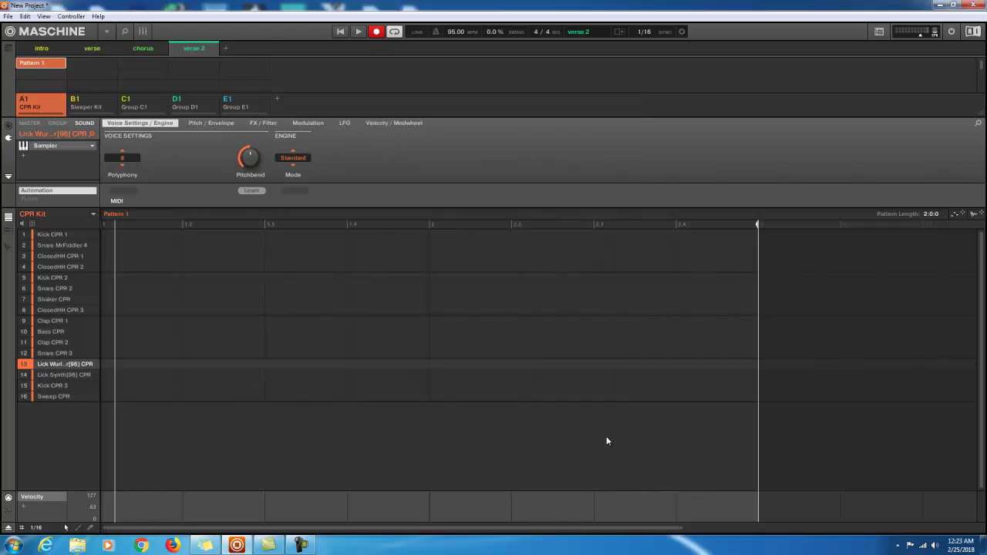
# Step: Record a Kick CPR 1 part into the two-bar pattern of the verse 2 scene
pyautogui.press('space')
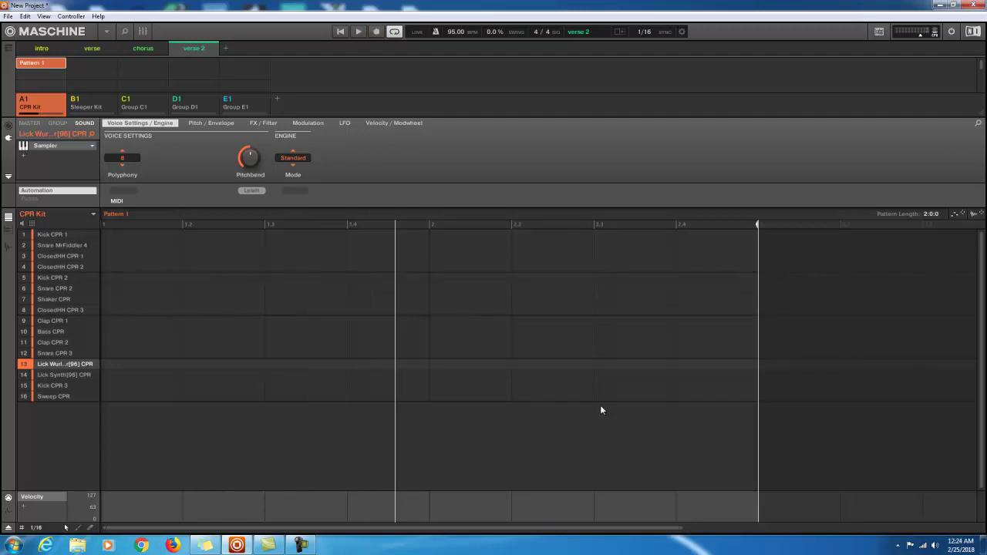
pyautogui.hotkey('ctrl', 'r')
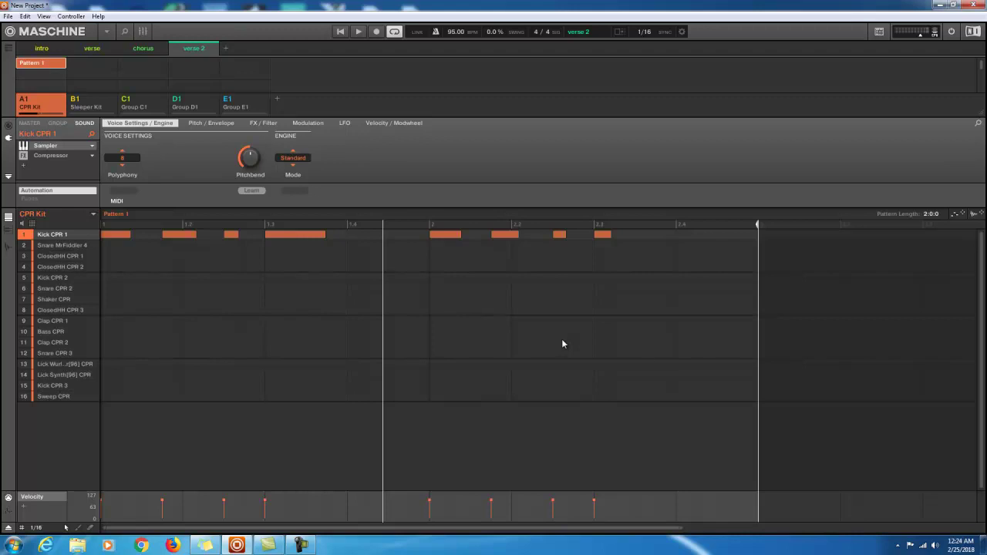
# Step: Assign Pattern 1 to the intro scene and duplicate it into the empty slot below
pyautogui.click(37, 48)
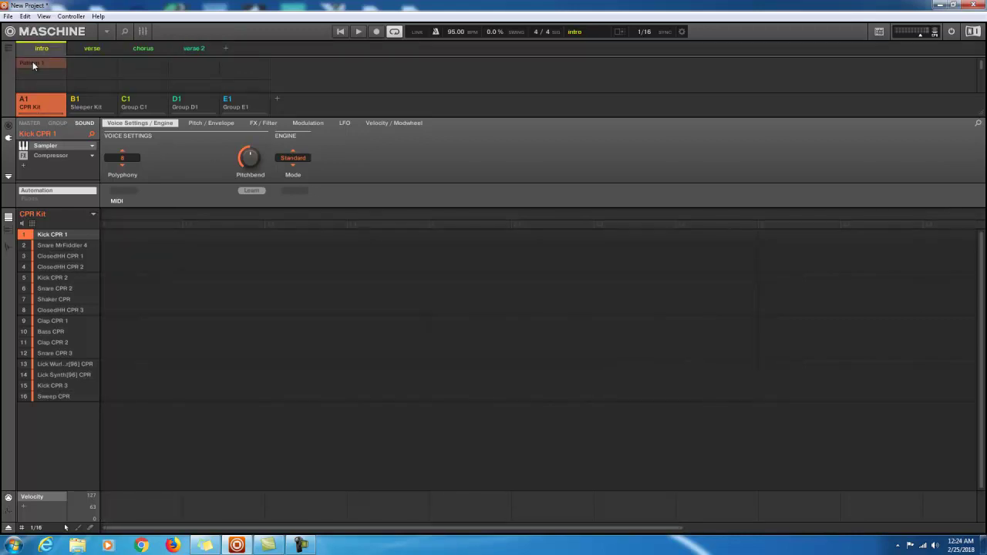
pyautogui.click(33, 65)
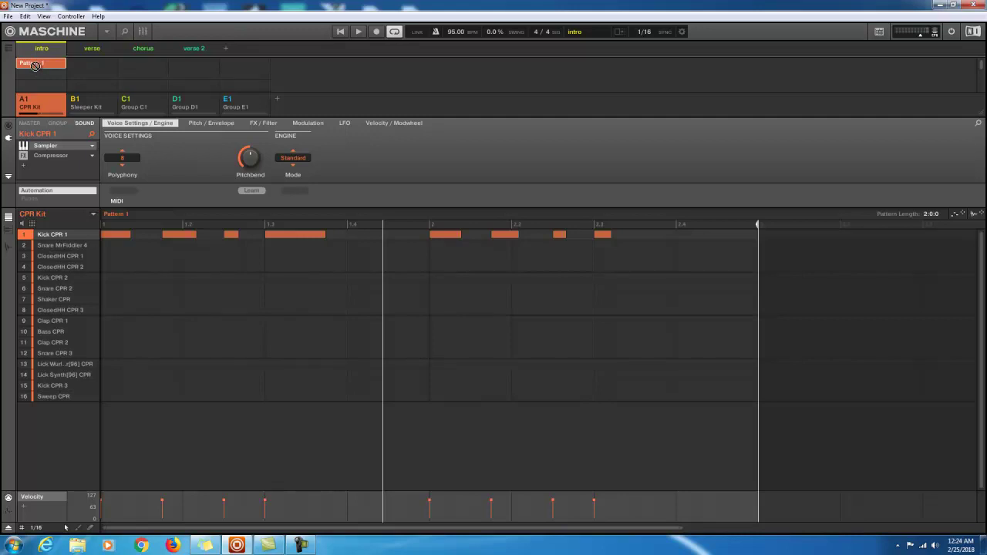
pyautogui.click(35, 75)
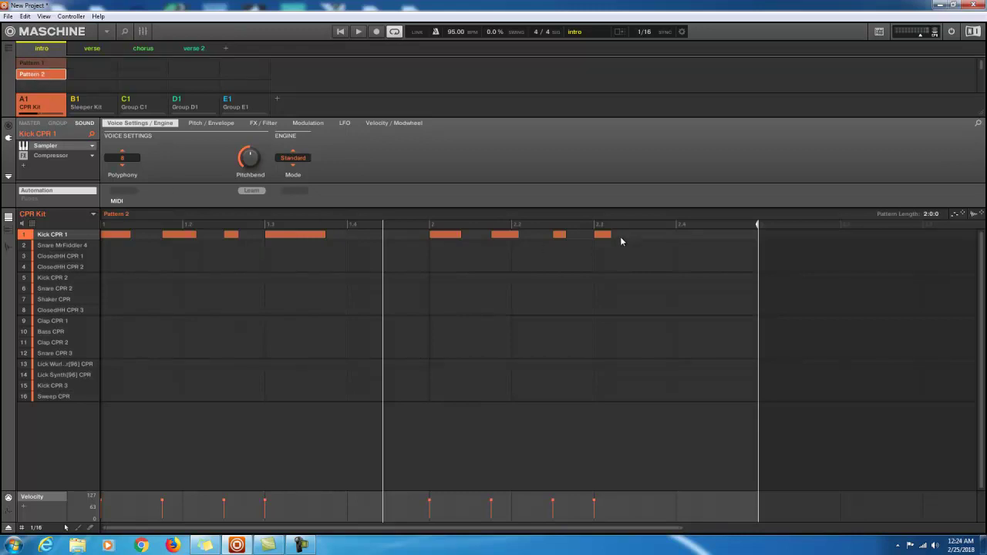
# Step: Delete the duplicated Pattern 2 from the CPR Kit
pyautogui.click(41, 74)
pyautogui.click(41, 74)
pyautogui.rightClick(40, 74)
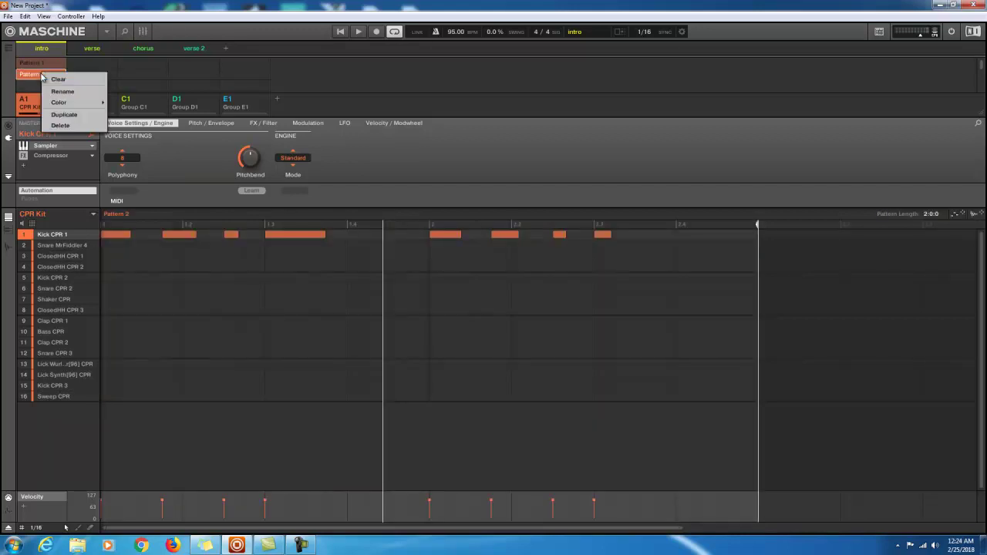
pyautogui.click(62, 125)
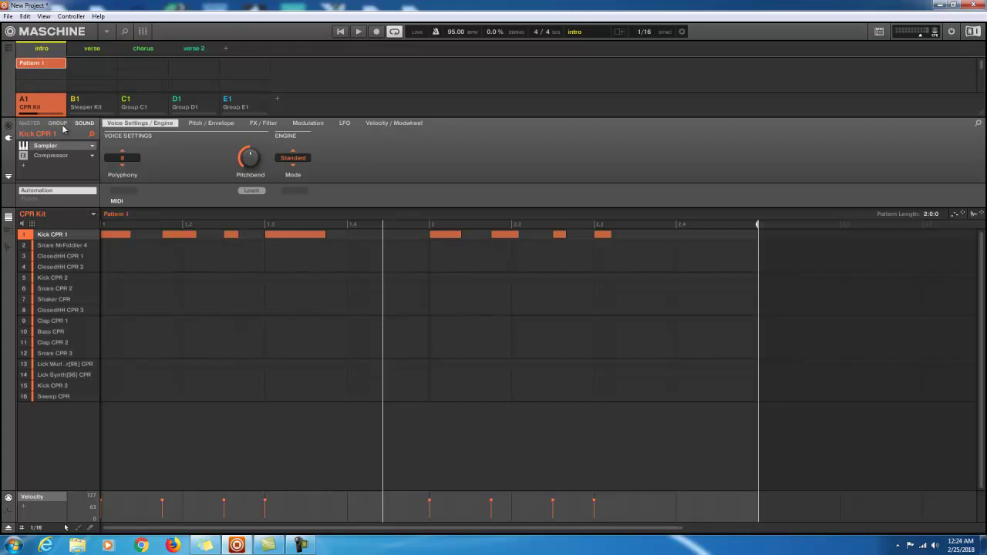
# Step: Create an empty pattern below the CPR Kit's Pattern 1 and delete it again
pyautogui.click(39, 77)
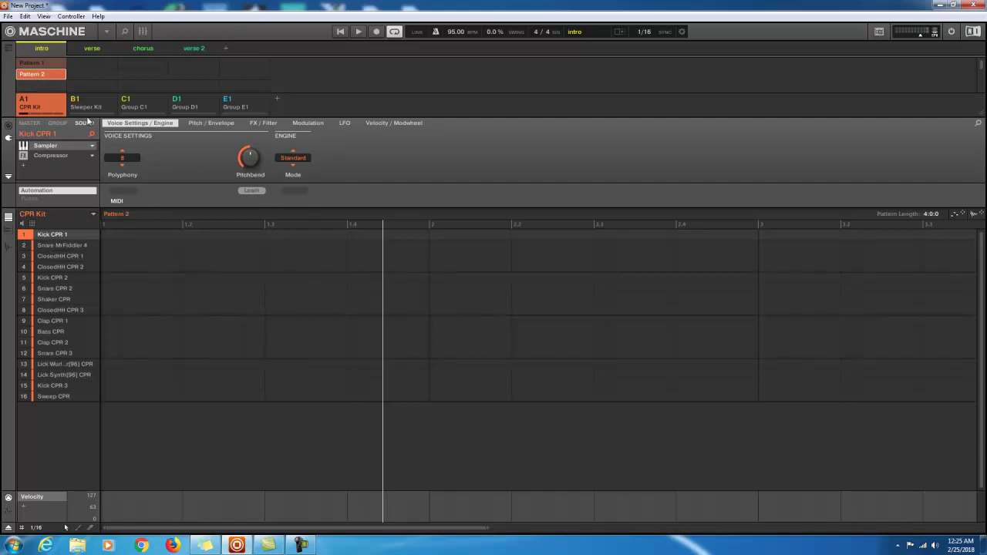
pyautogui.rightClick(35, 74)
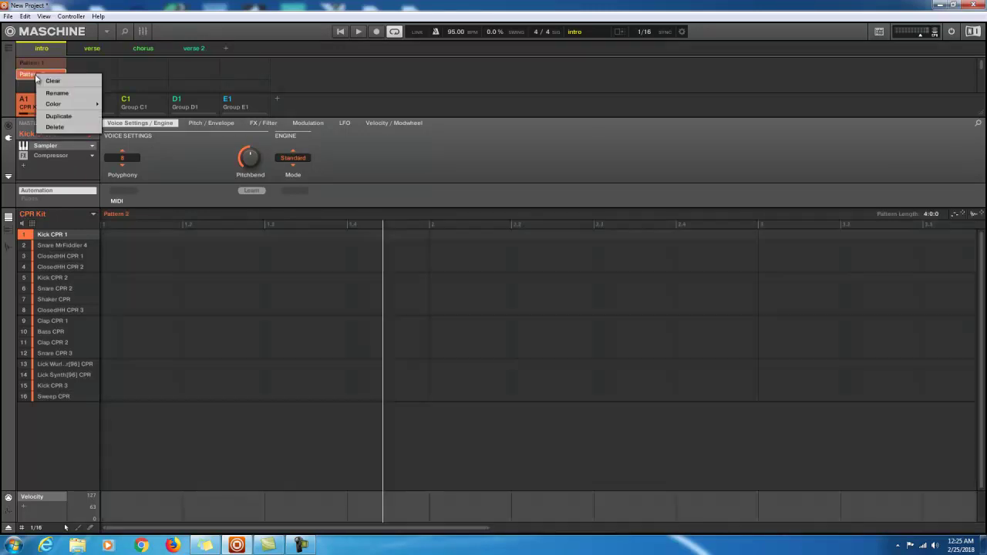
pyautogui.click(55, 126)
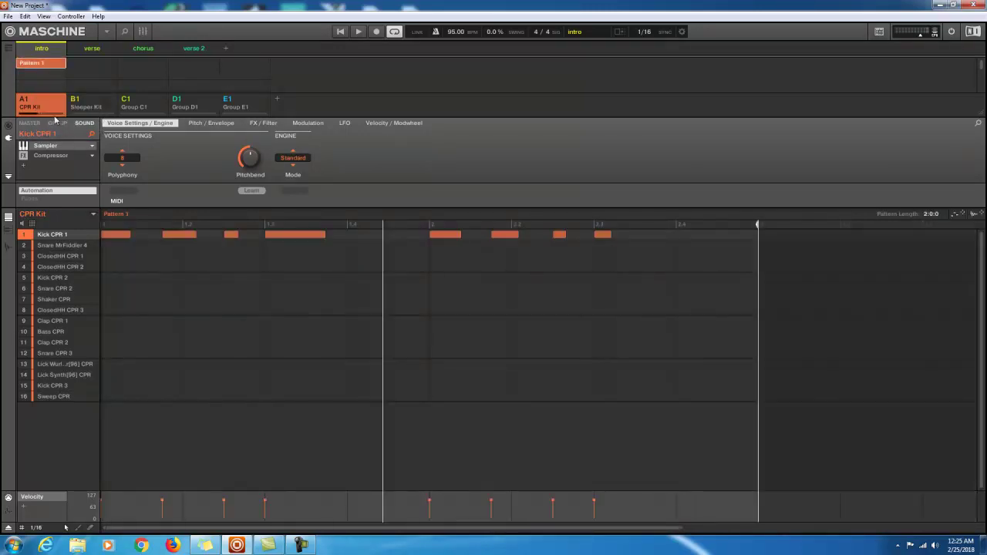
# Step: Duplicate the CPR Kit's Pattern 1 into the empty slot directly below it
pyautogui.click(46, 67)
pyautogui.click(45, 66)
pyautogui.moveTo(44, 66); pyautogui.dragTo(44, 75)
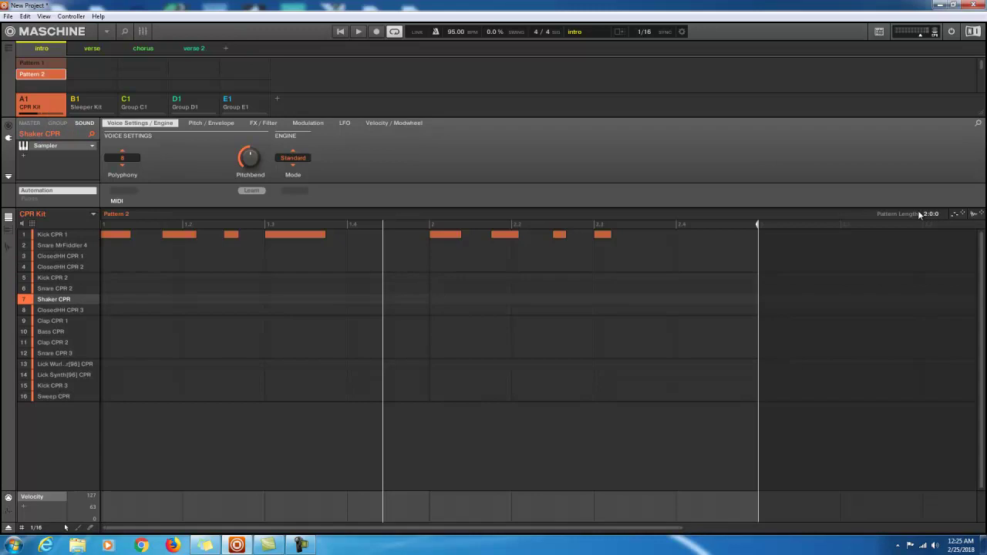
# Step: Record a Shaker CPR part over the kick in Pattern 2 and stop playback
pyautogui.hotkey('ctrl', 'r')
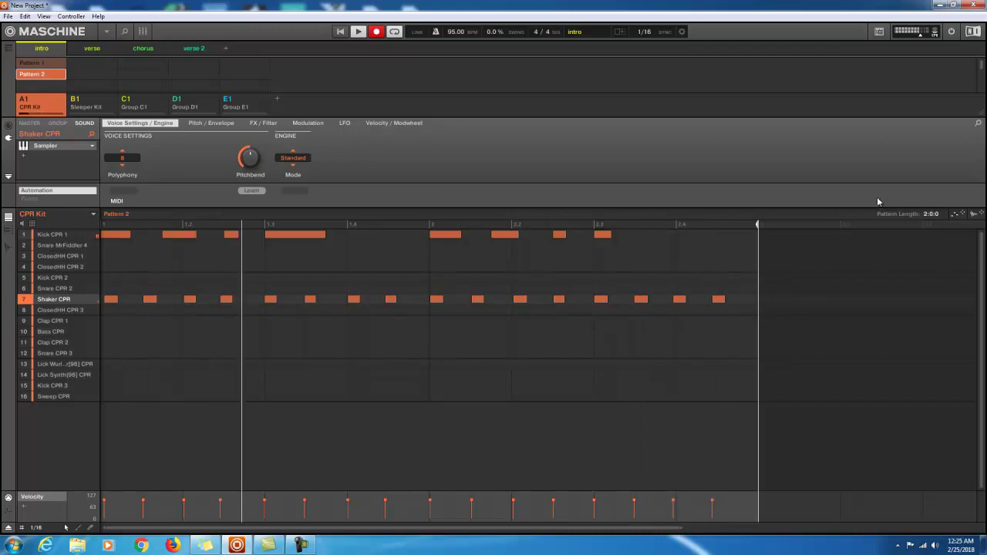
pyautogui.hotkey('ctrl', 'r')
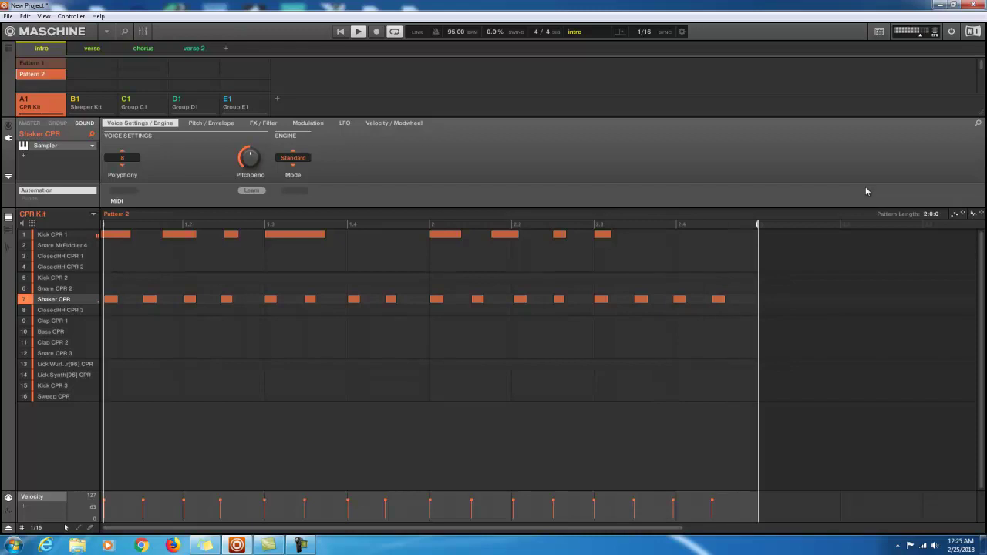
pyautogui.press('space')
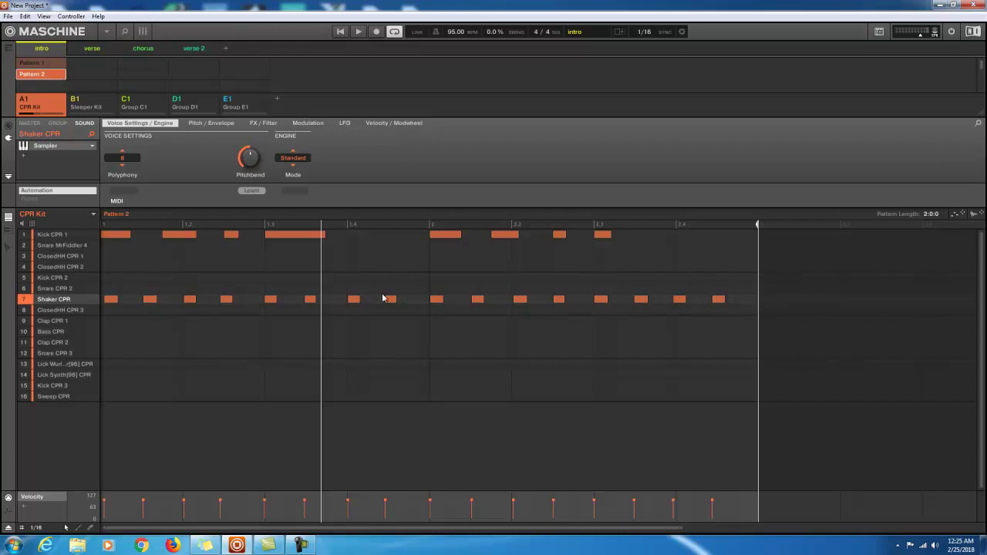
# Step: Duplicate Pattern 2 into the third CPR Kit slot and record a quantized Snare MrFiddler 4 part over it
pyautogui.click(42, 86)
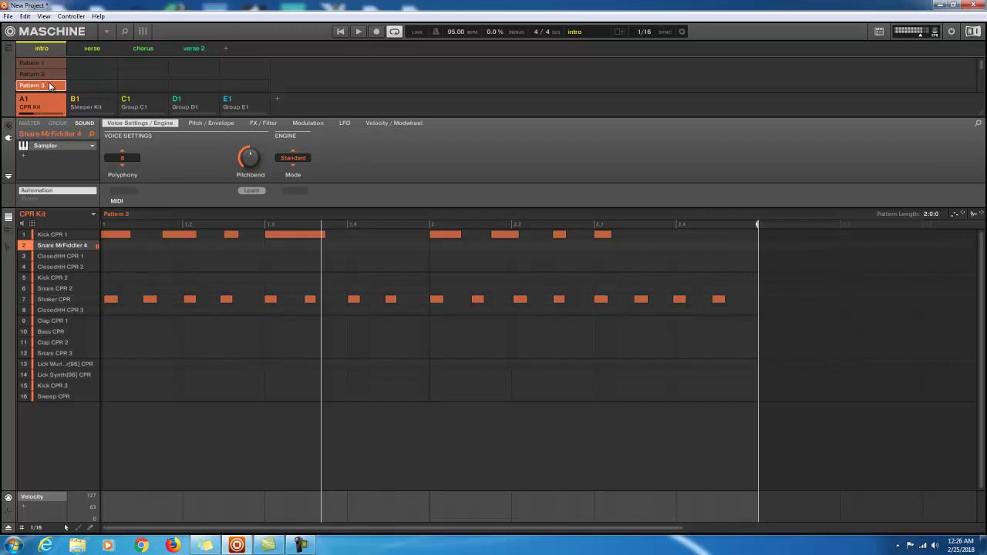
pyautogui.hotkey('ctrl', 'r')
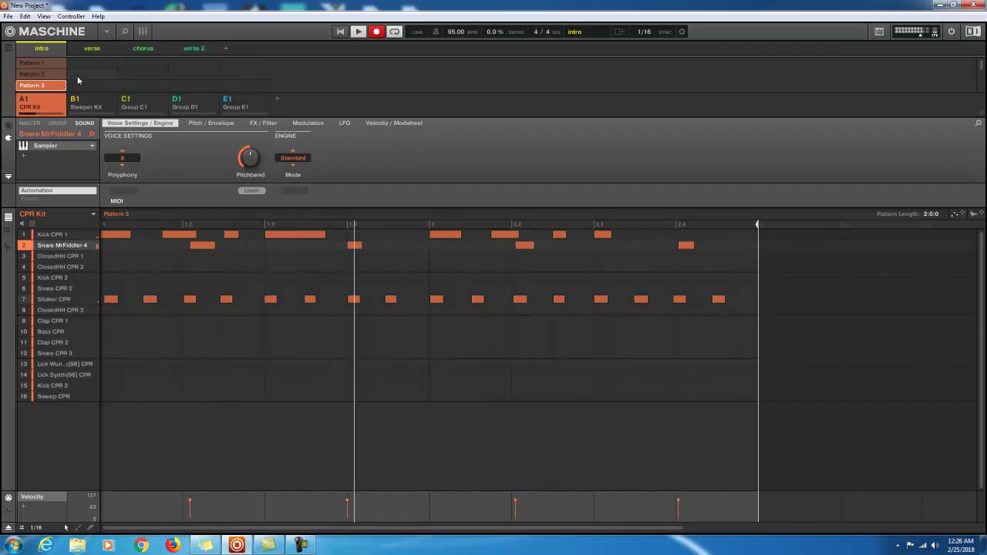
pyautogui.hotkey('ctrl', 'u')
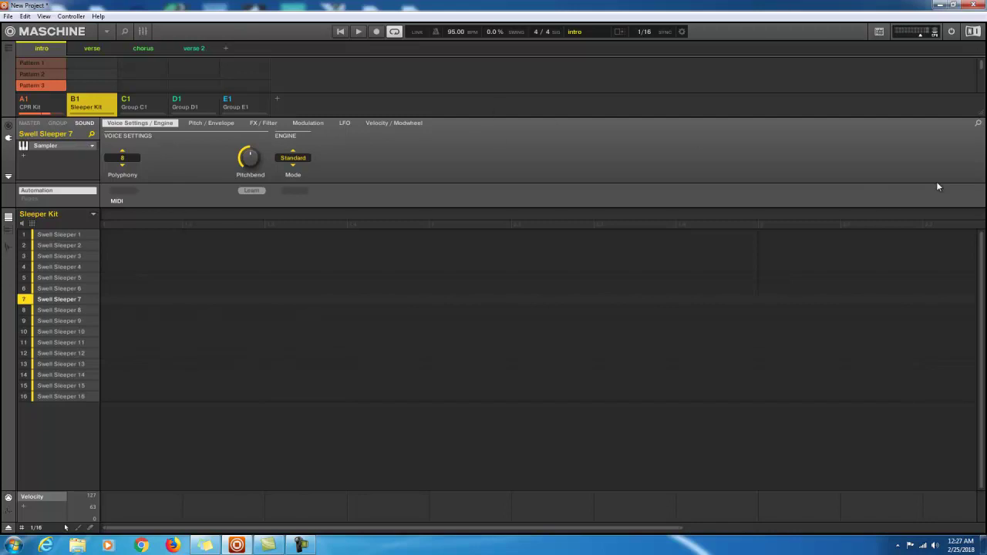
# Step: Record a Swell Sleeper 7 and 8 part into a first Sleeper Kit pattern with a length of 2:0:0
pyautogui.moveTo(936, 213); pyautogui.dragTo(936, 219)
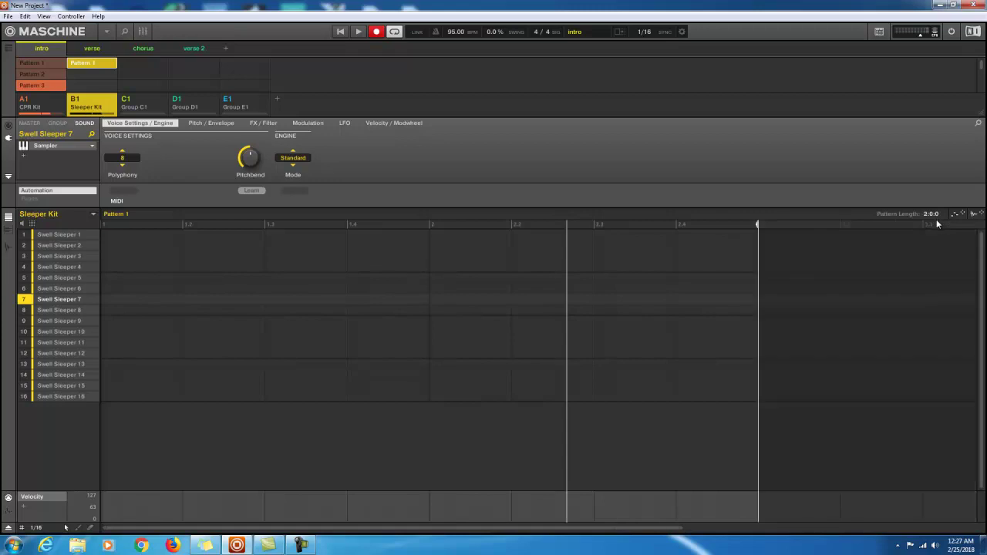
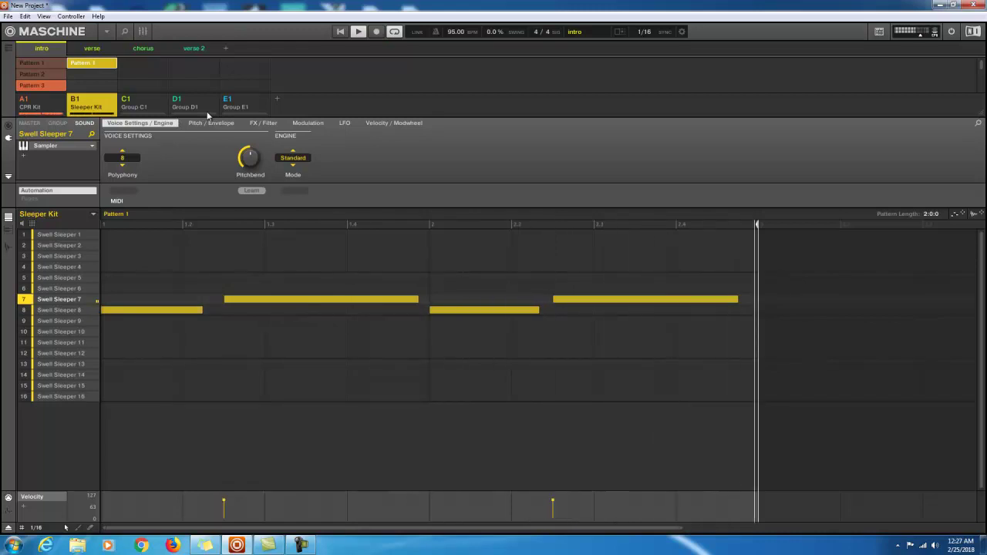
pyautogui.press('space')
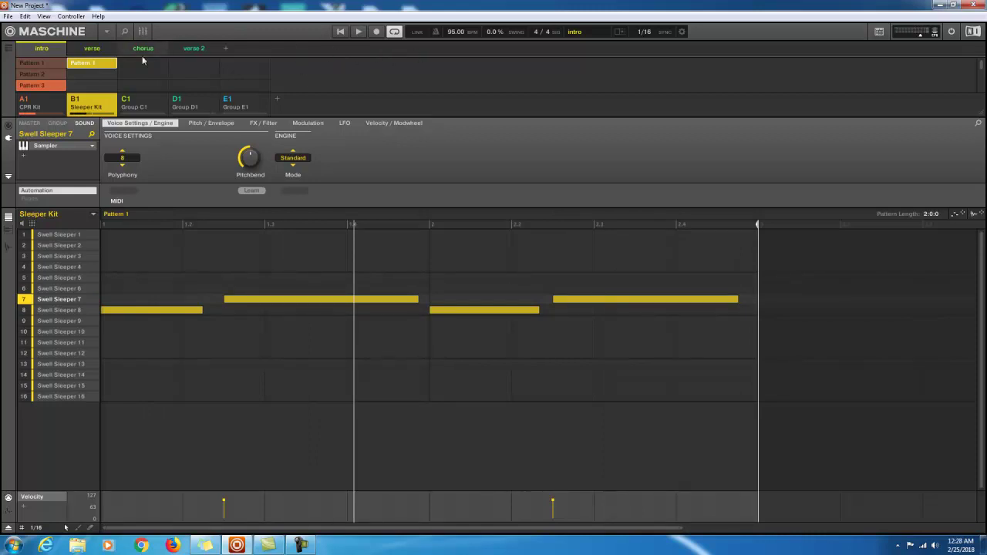
# Step: Create a second Sleeper Kit pattern with a length of 2:0:0 and record a Swell Sleeper 2 and 3 part into it
pyautogui.click(89, 74)
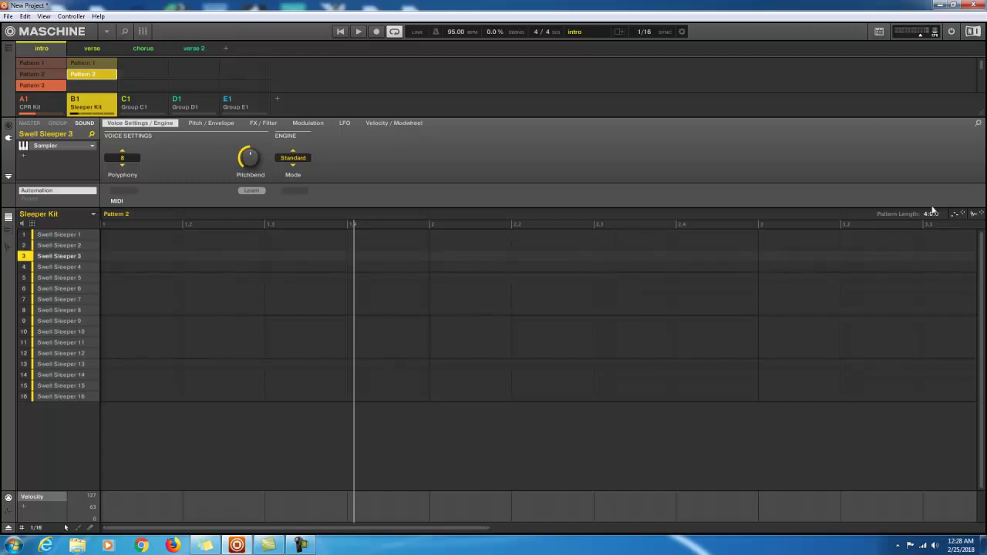
pyautogui.moveTo(928, 214); pyautogui.dragTo(928, 219)
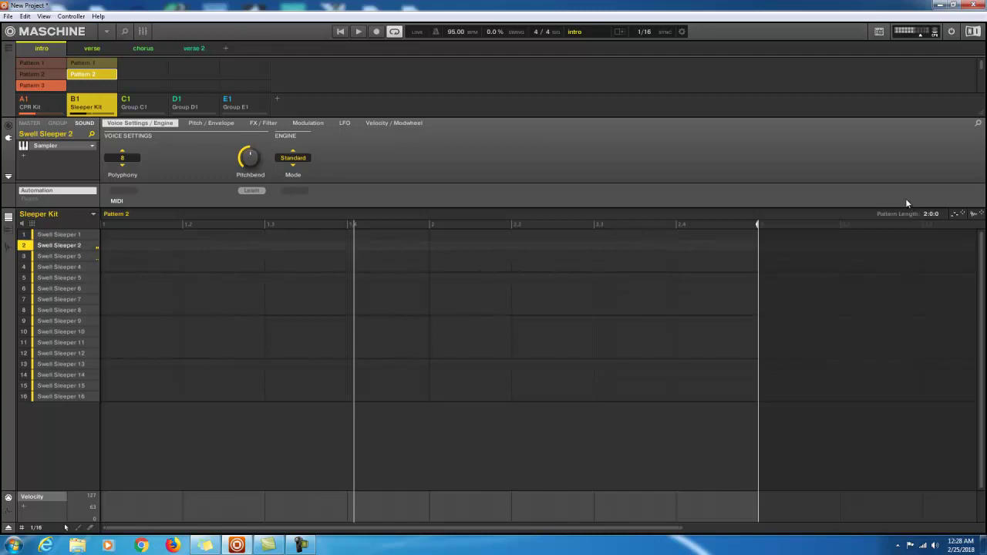
pyautogui.hotkey('ctrl', 'r')
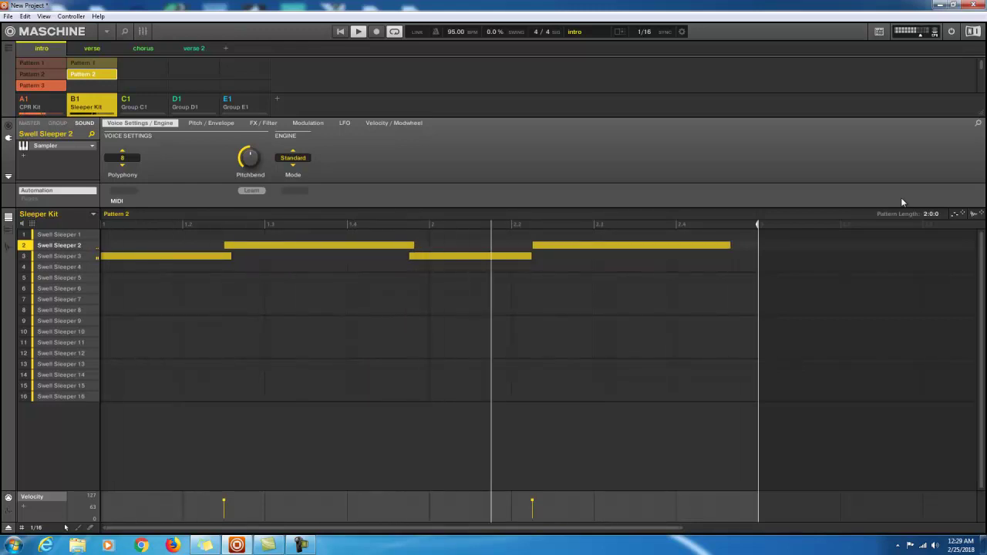
pyautogui.press('space')
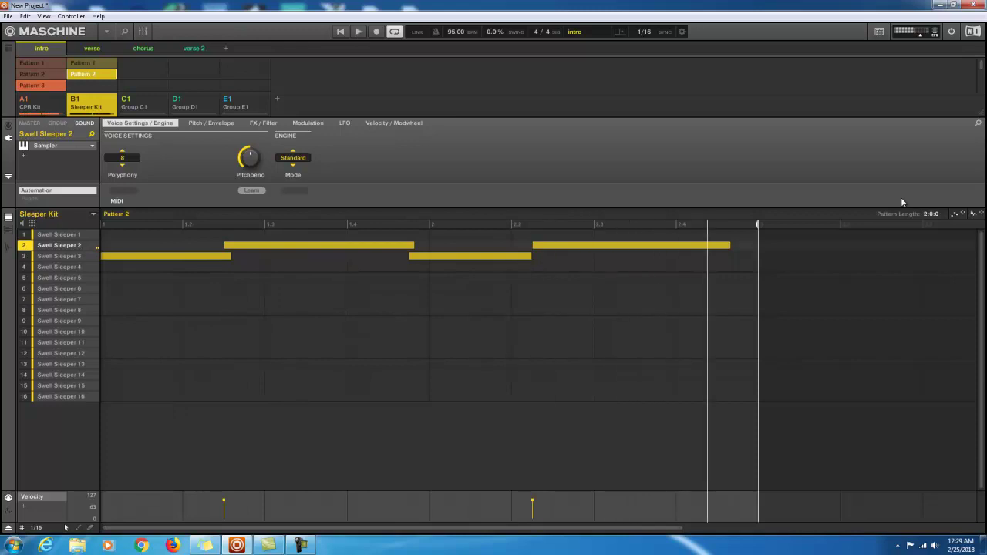
# Step: Compare the two Sleeper Kit patterns and rename the first one synth 1
pyautogui.click(99, 65)
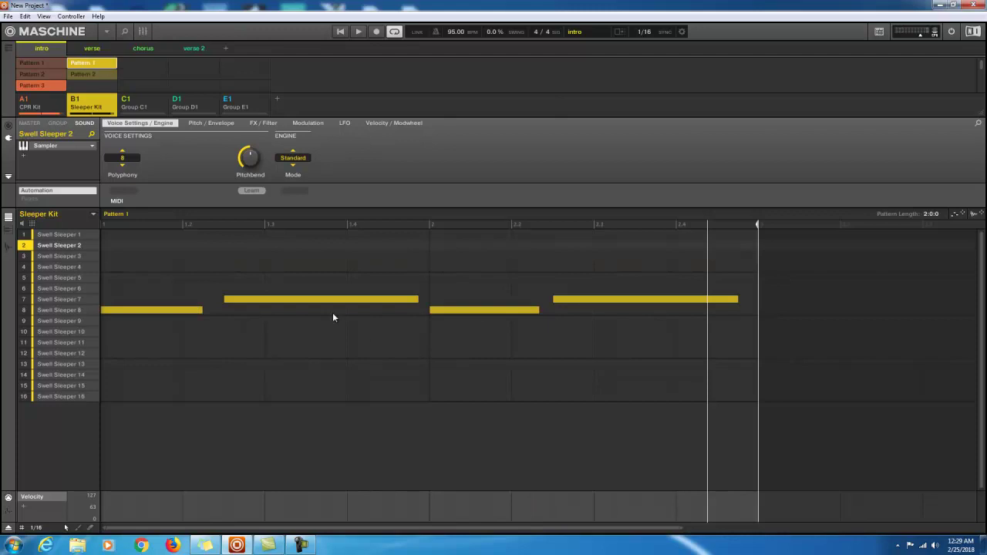
pyautogui.click(113, 75)
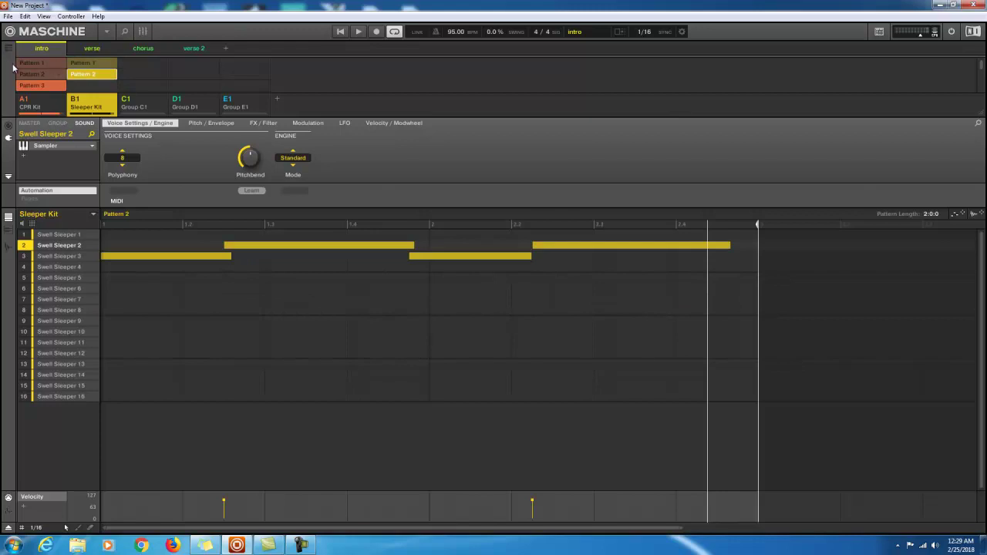
pyautogui.click(81, 68)
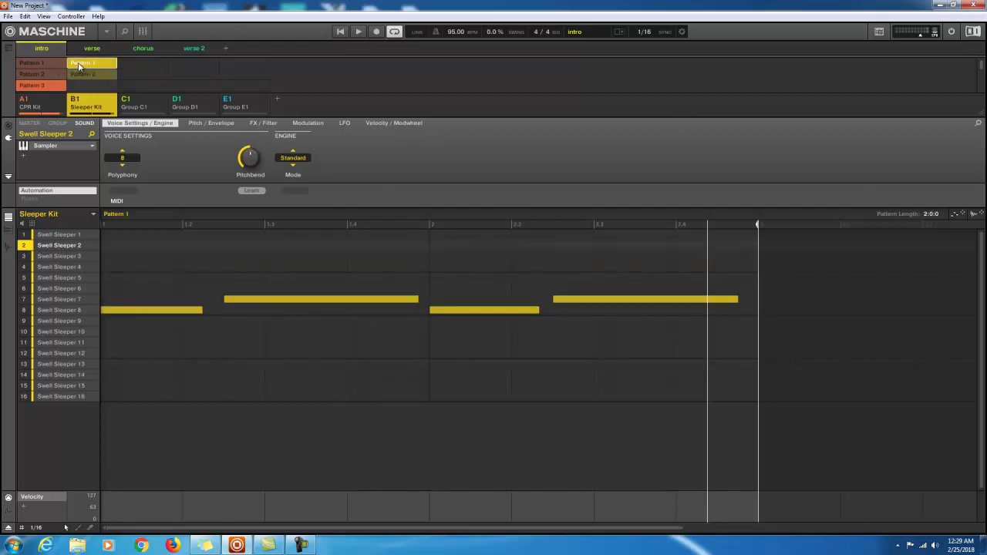
pyautogui.rightClick(77, 67)
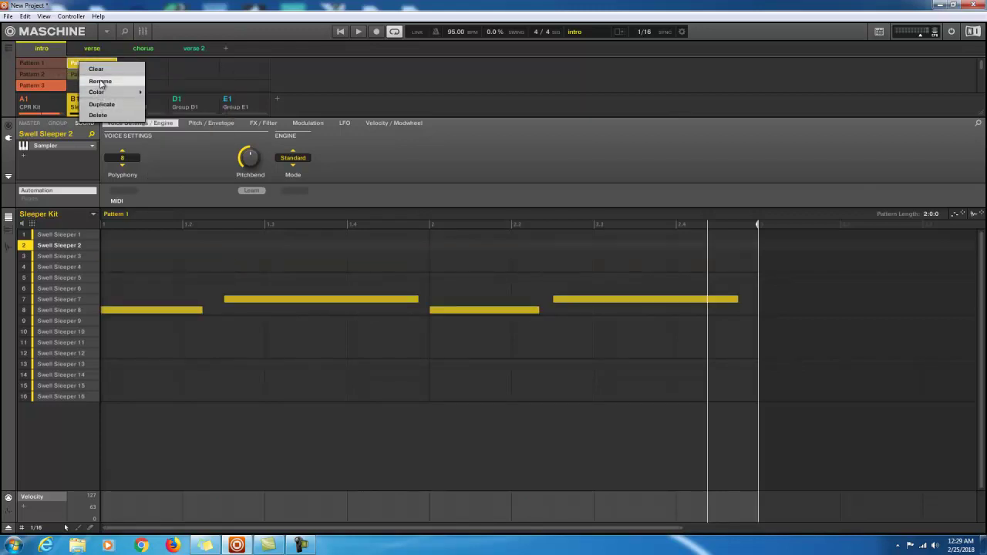
pyautogui.click(99, 81)
pyautogui.hotkey('ctrl', 'a')
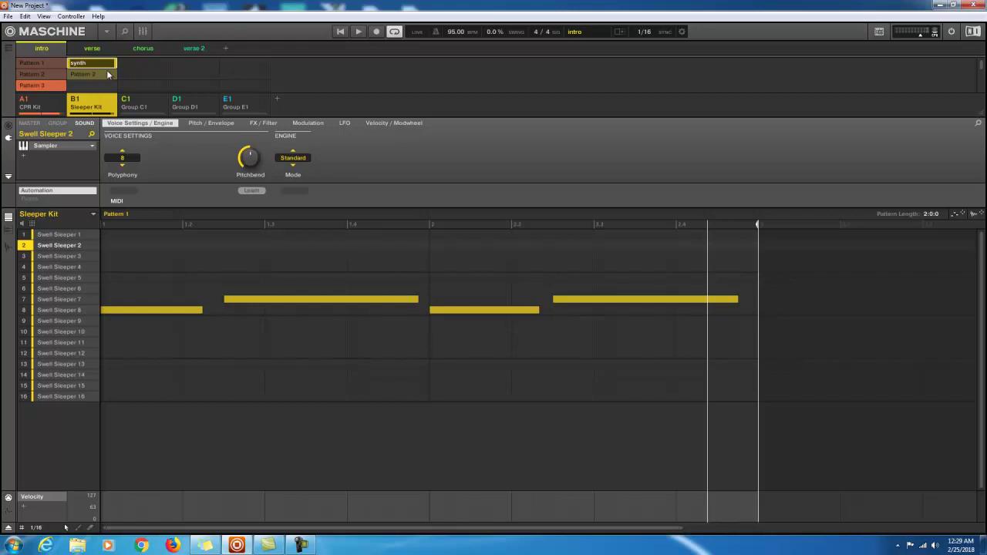
pyautogui.press('Return')
pyautogui.click(95, 65)
# Step: Rename the Sleeper Kit's Pattern 2 as synth 2
pyautogui.click(82, 76)
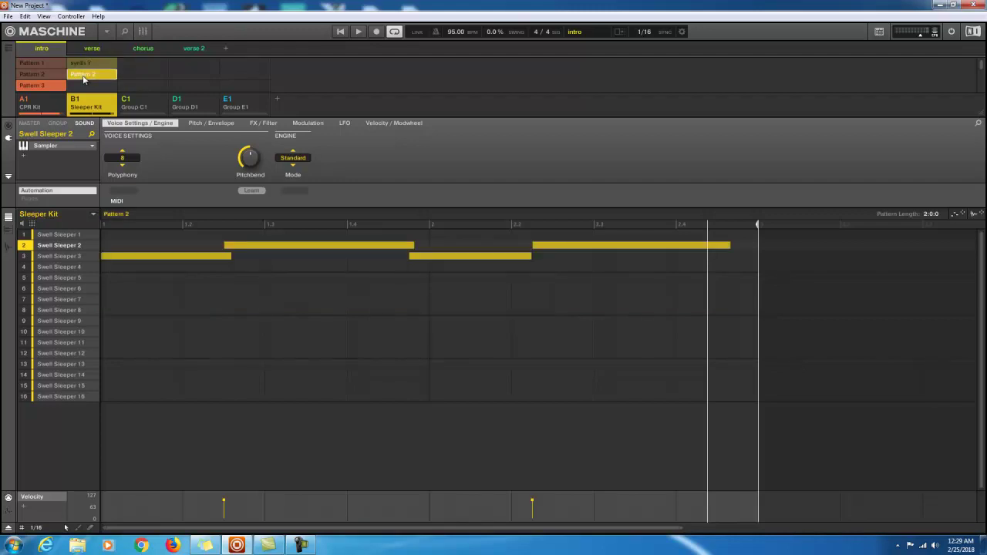
pyautogui.rightClick(82, 76)
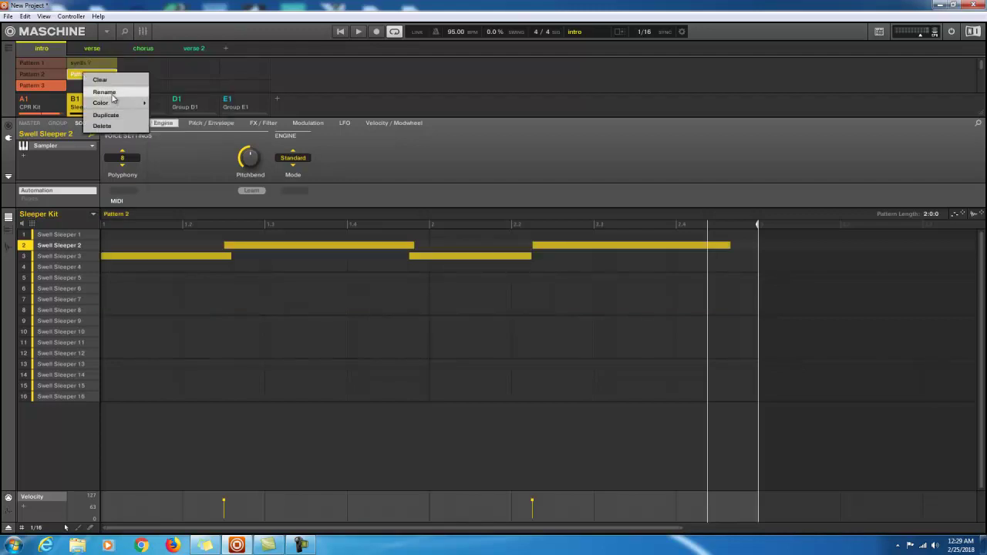
pyautogui.click(107, 92)
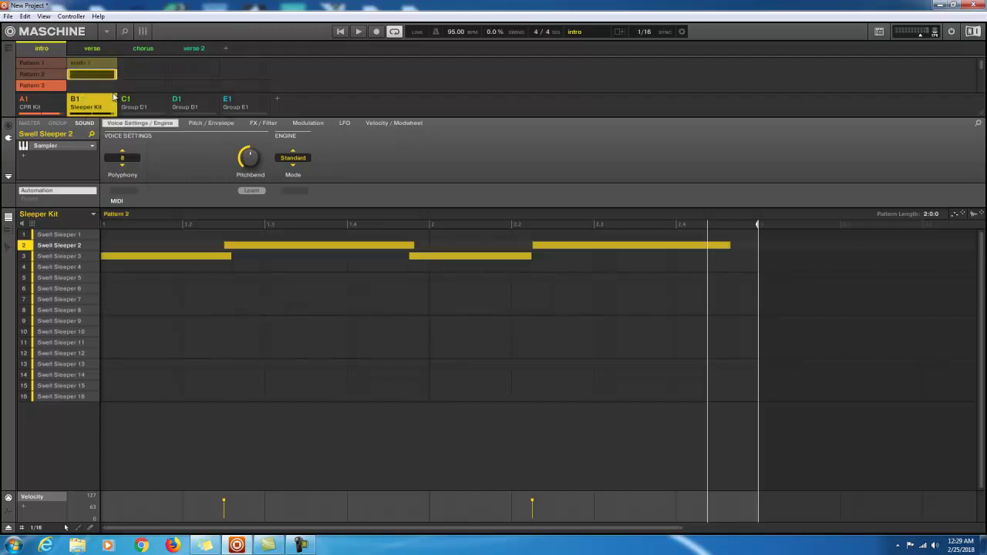
pyautogui.write('synth 2')
pyautogui.press('Return')
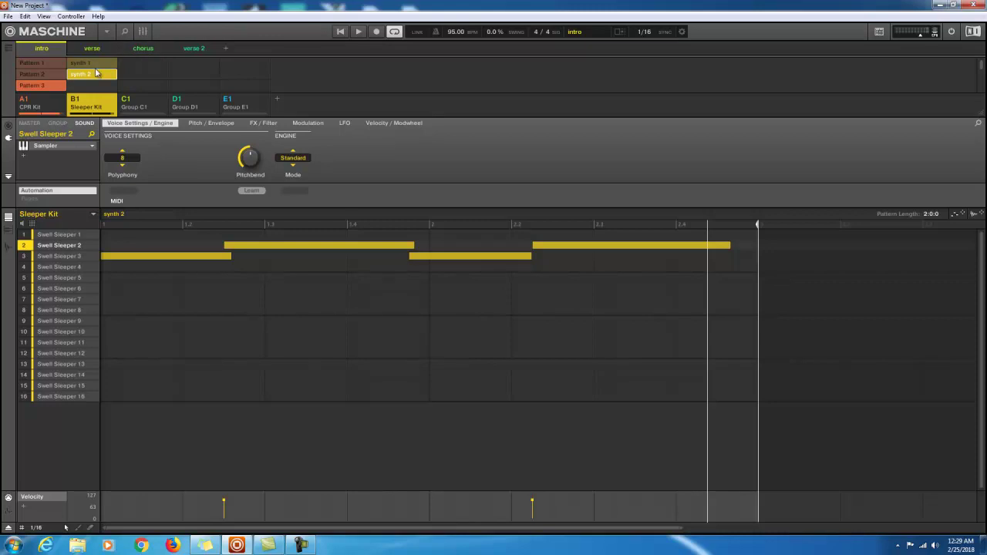
# Step: Rename the CPR Kit's Pattern 1 as kick solo
pyautogui.click(40, 64)
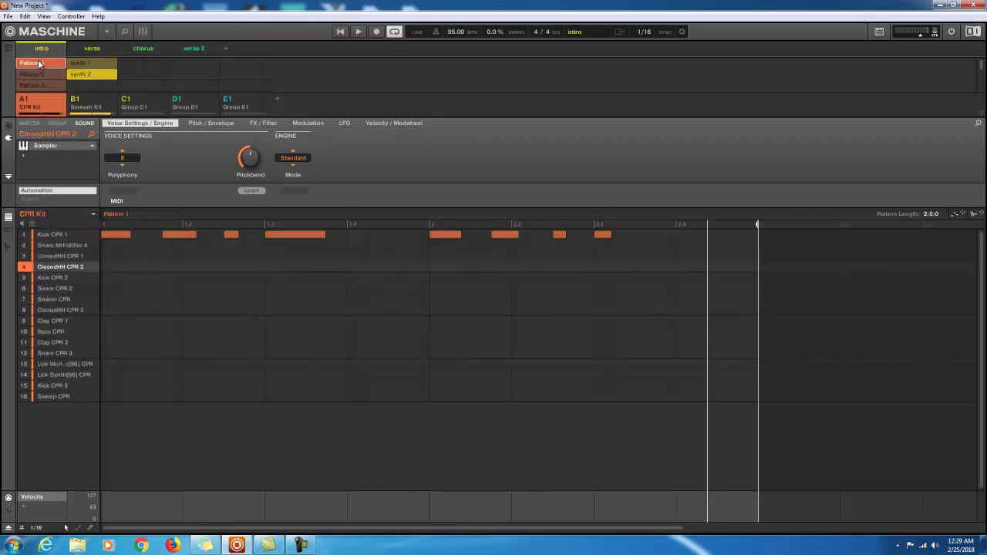
pyautogui.rightClick(38, 64)
pyautogui.click(56, 82)
pyautogui.press('BackSpace')
pyautogui.write('kick solo')
pyautogui.press('Return')
# Step: Rename the CPR Kit's Pattern 2 as kick shaker
pyautogui.rightClick(44, 72)
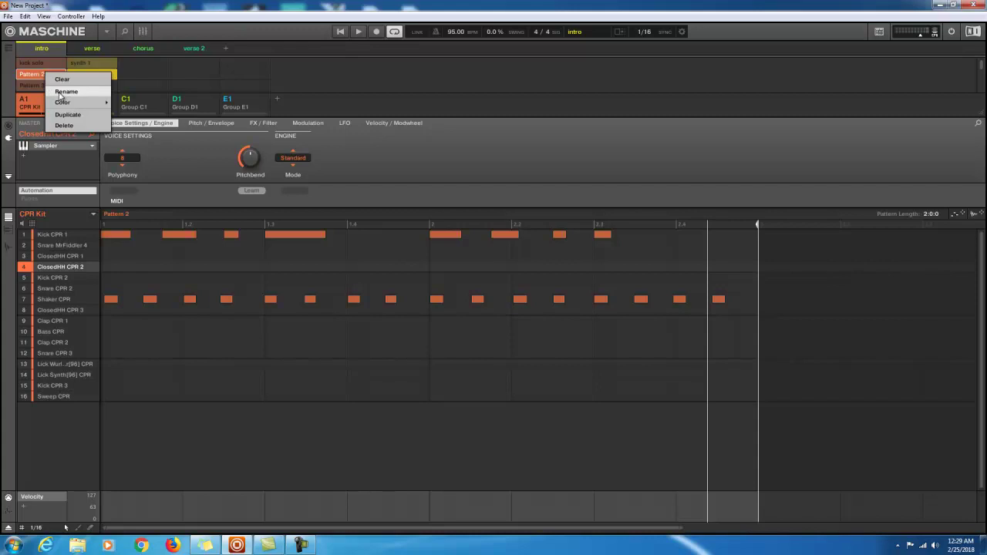
pyautogui.click(60, 92)
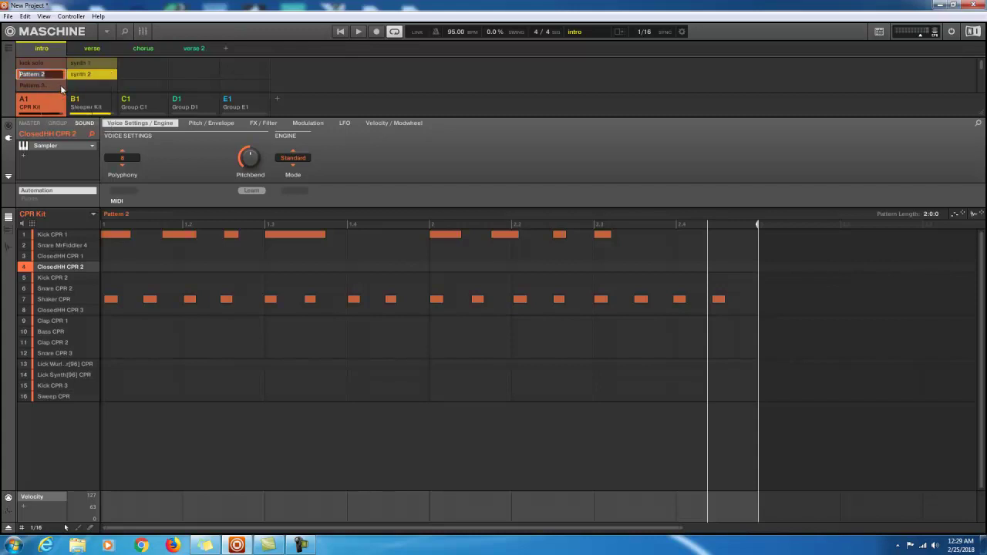
pyautogui.press('BackSpace')
pyautogui.write('kick')
pyautogui.press('Return')
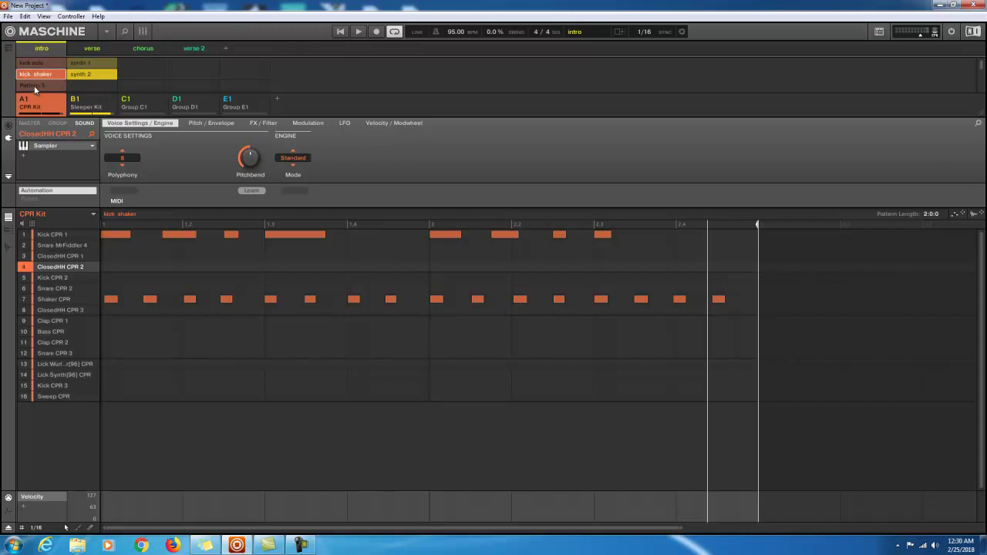
# Step: Rename the CPR Kit's Pattern 3 as drumm full
pyautogui.click(35, 88)
pyautogui.rightClick(34, 89)
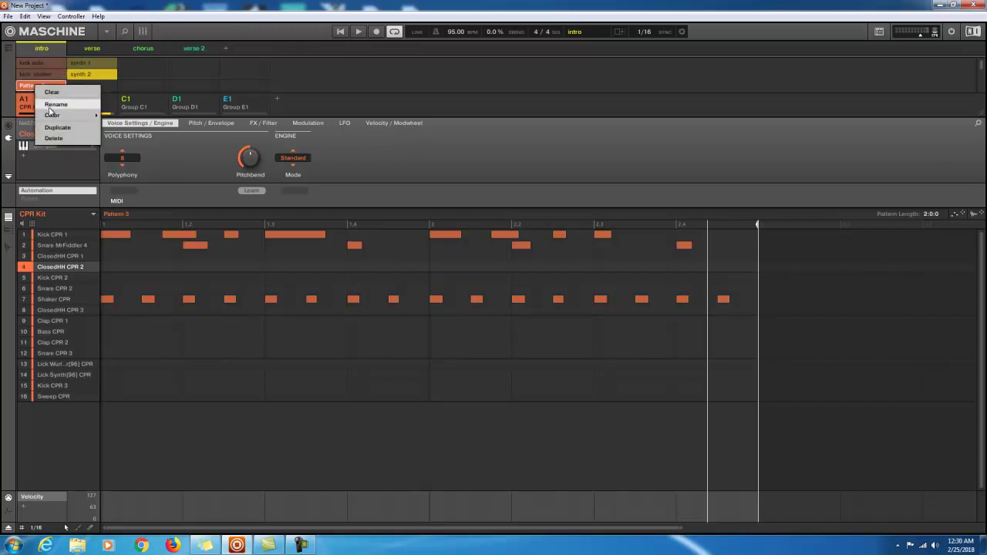
pyautogui.click(49, 106)
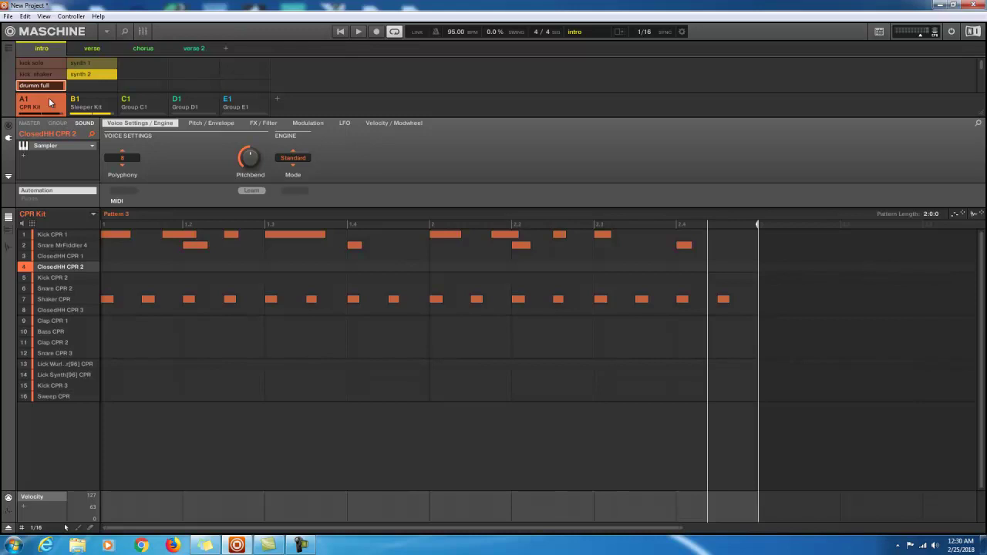
pyautogui.press('Return')
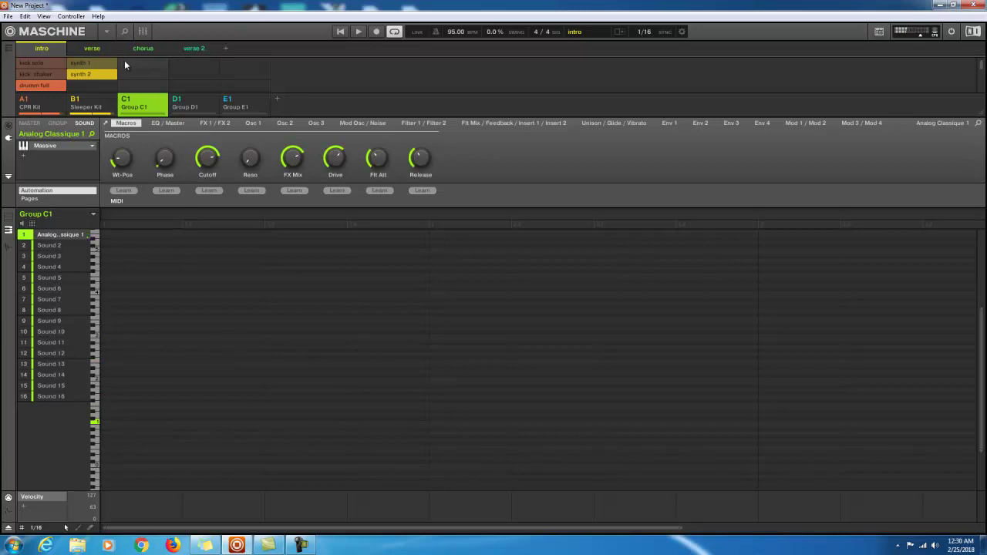
# Step: Play the intro scene with the kick solo pattern and switch its drums to drumm full
pyautogui.click(34, 61)
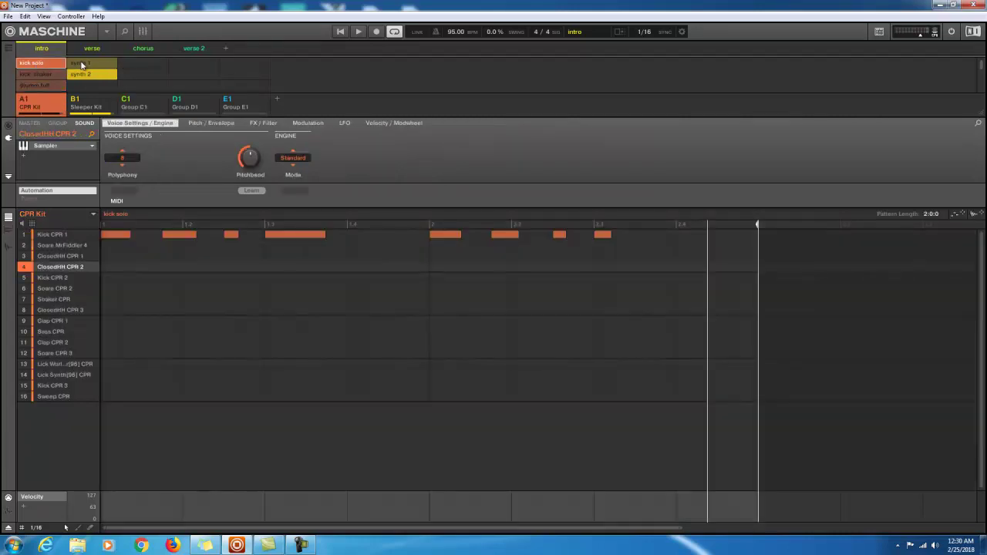
pyautogui.press('space')
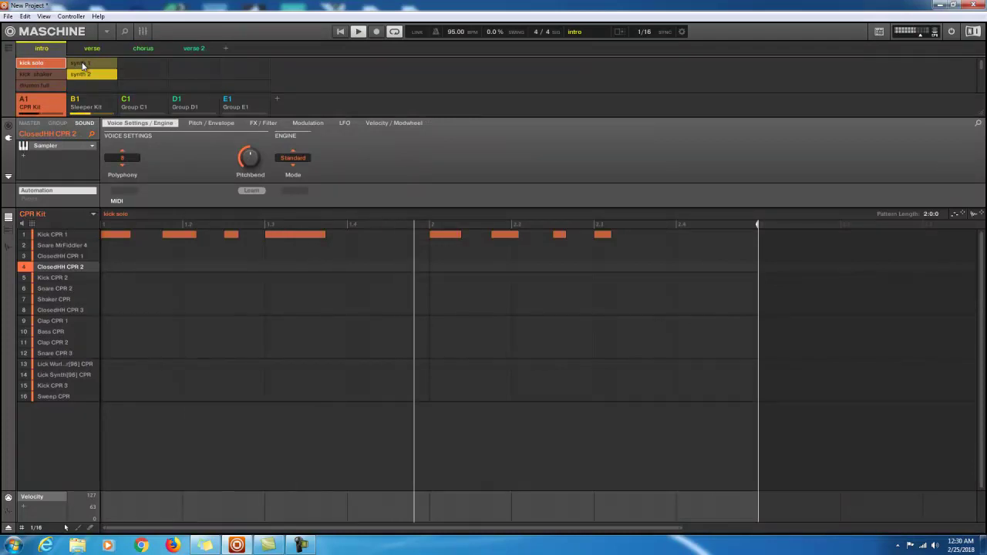
pyautogui.click(36, 85)
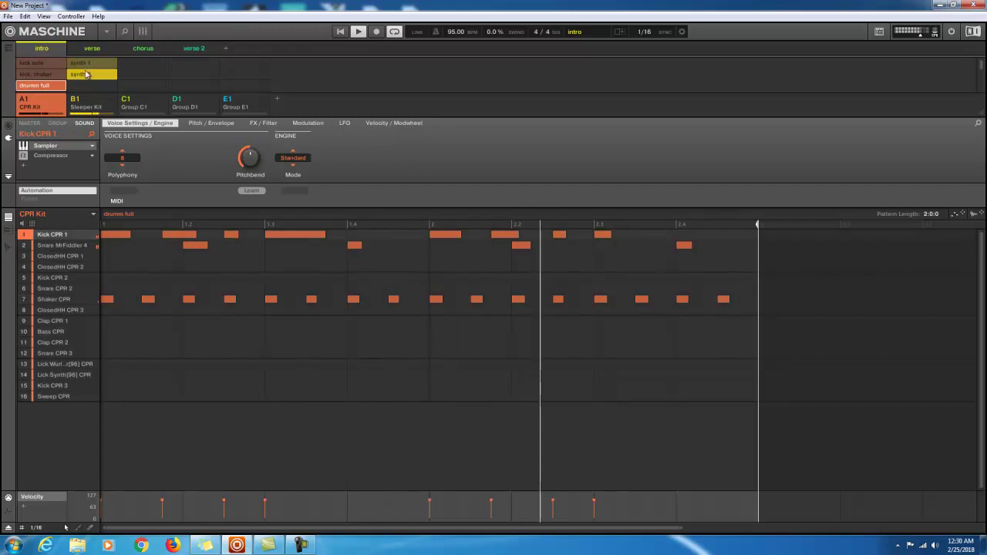
# Step: Record a four-bar bass pattern in Group C1 with the Analog Classique sound for the intro scene
pyautogui.click(116, 74)
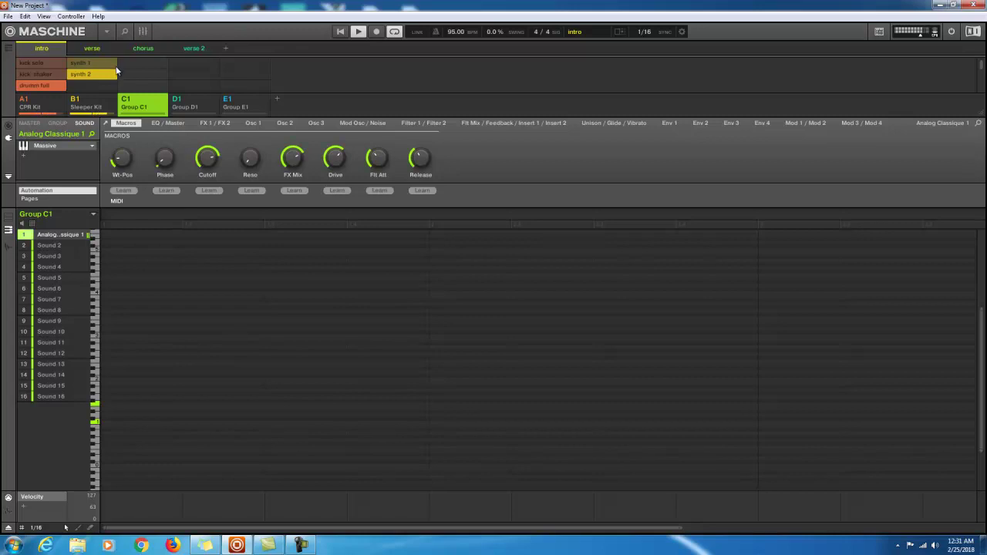
pyautogui.press('space')
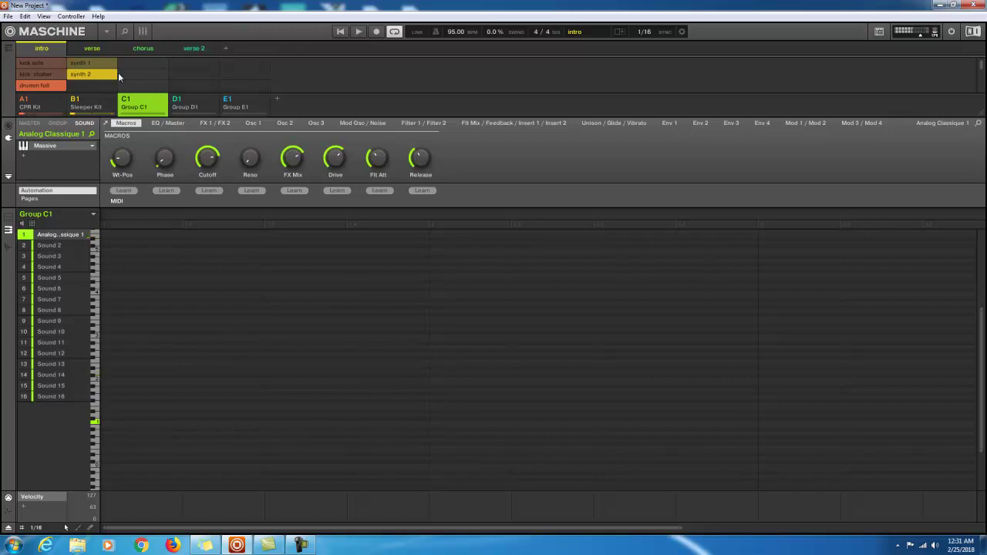
pyautogui.hotkey('ctrl', 'r')
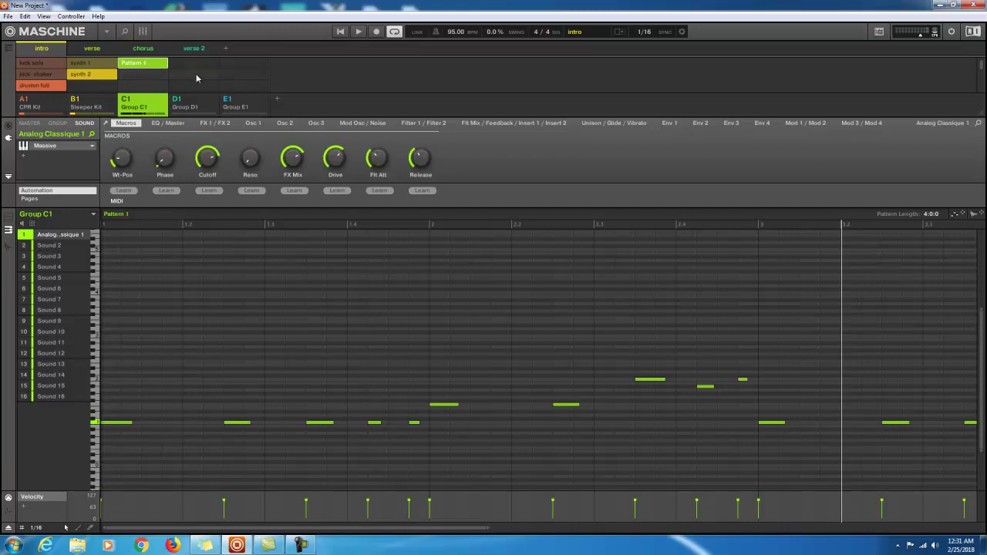
# Step: Add an empty second pattern to Group C1, and audition synth 1 together with Pattern 1 in the intro scene
pyautogui.click(134, 75)
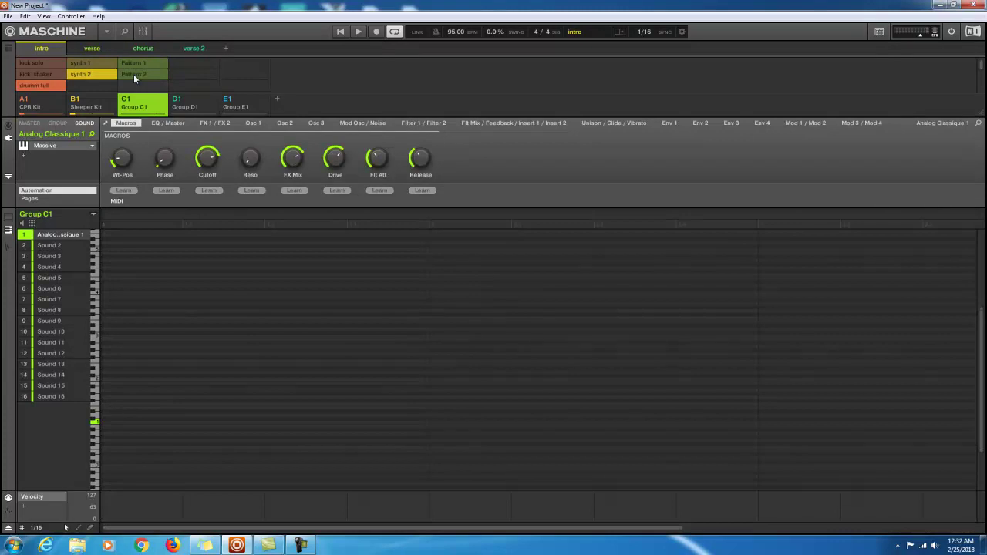
pyautogui.click(136, 74)
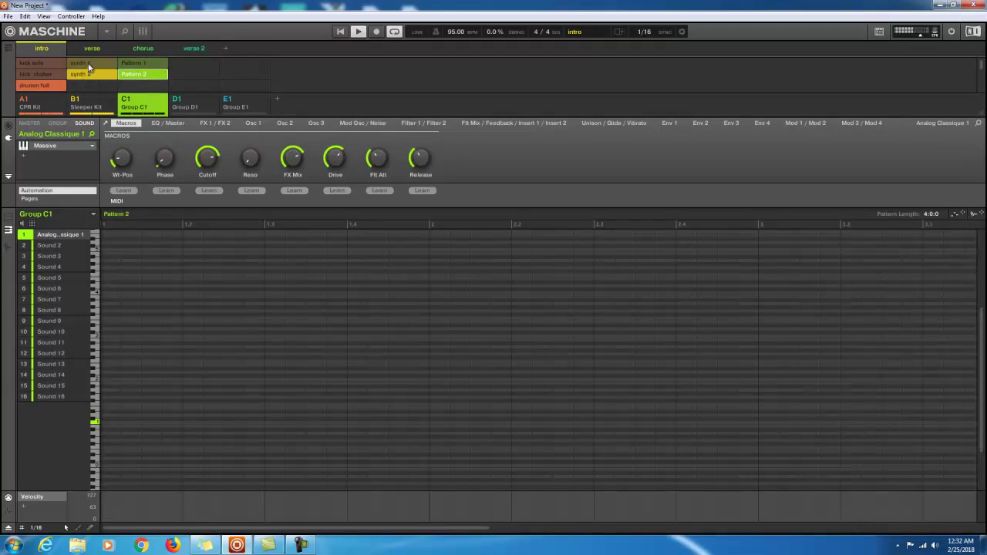
pyautogui.click(88, 64)
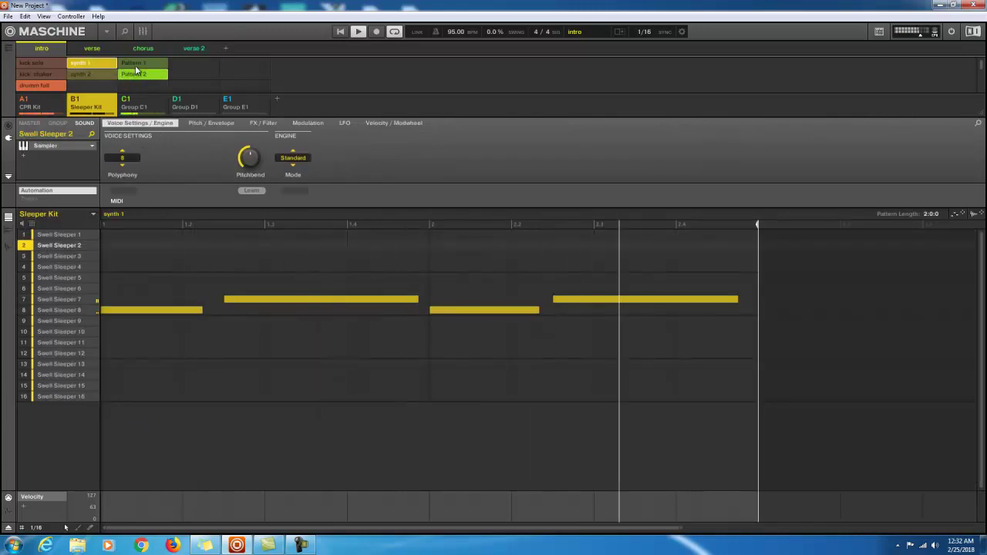
pyautogui.click(135, 63)
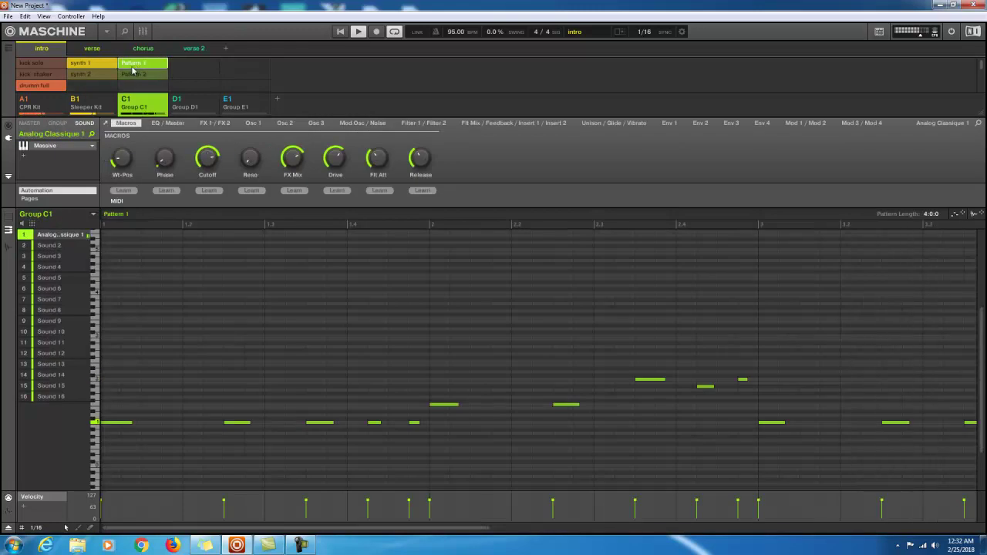
pyautogui.press('space')
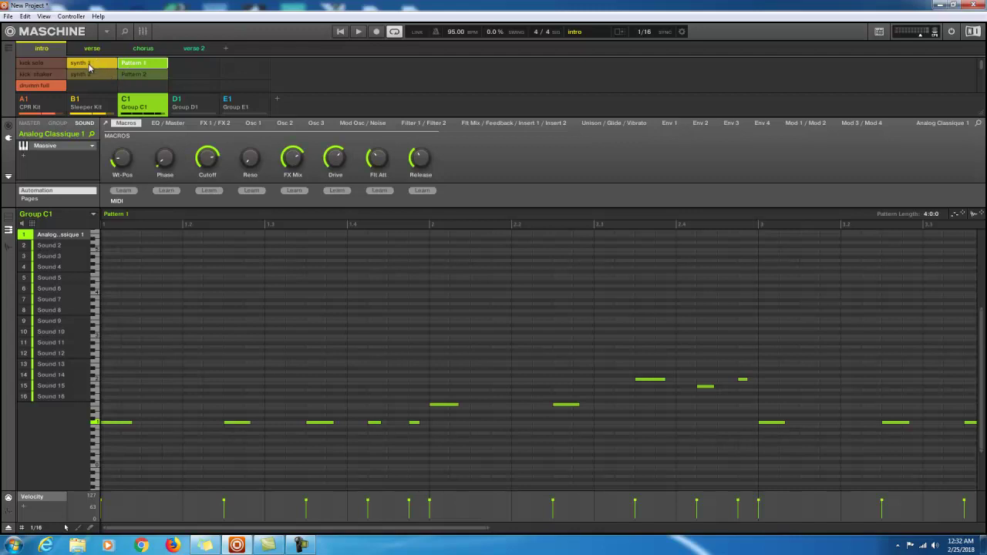
# Step: Move Group C1's Pattern 1 into the second slot in place of the empty Pattern 2, and pair it with synth 2
pyautogui.click(137, 74)
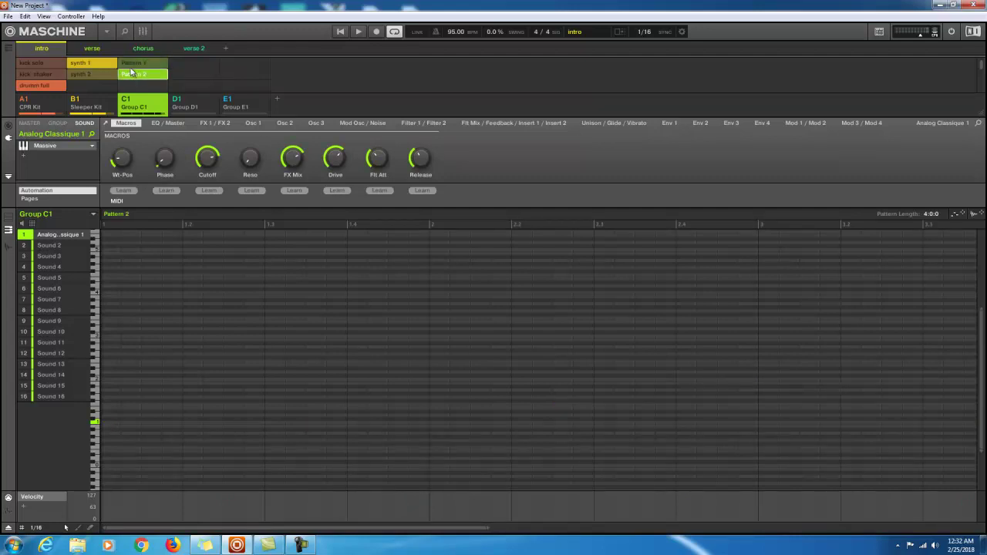
pyautogui.click(131, 65)
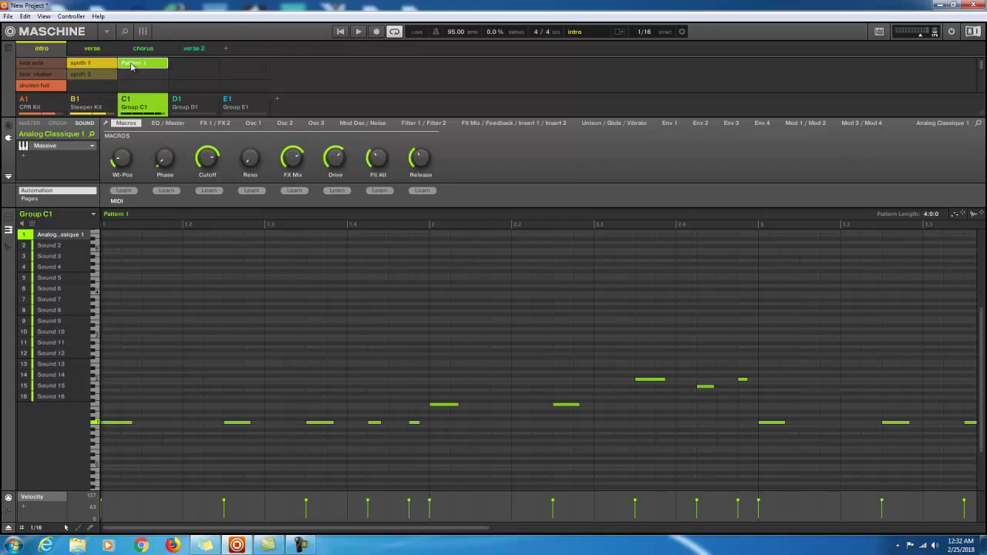
pyautogui.moveTo(131, 67); pyautogui.dragTo(132, 76)
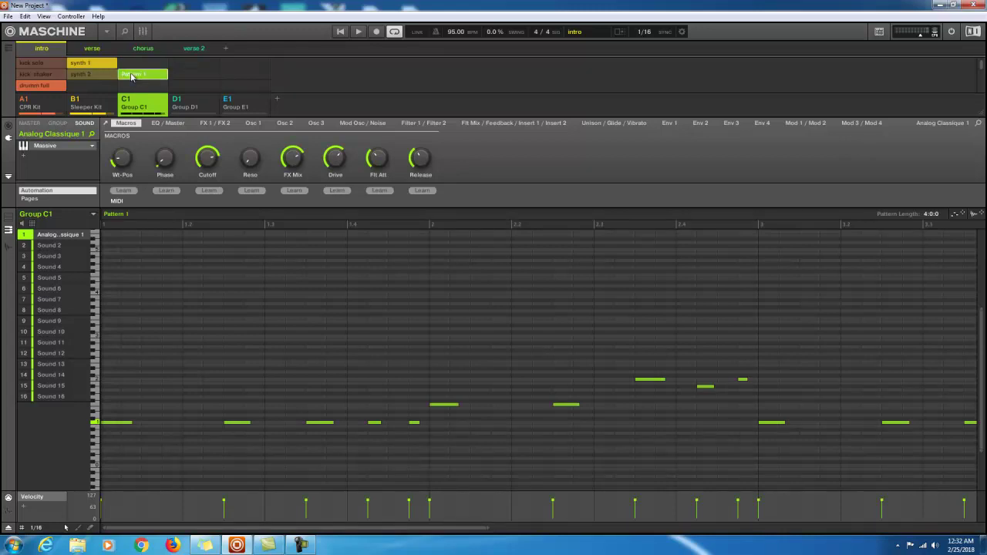
pyautogui.click(86, 83)
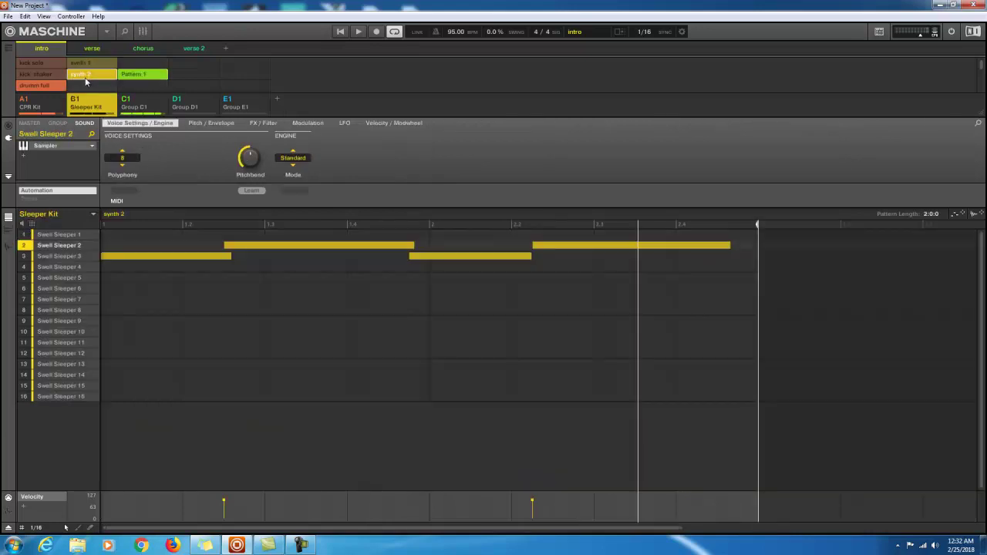
# Step: Rename Group C1's Pattern 1 as bass 2
pyautogui.click(134, 75)
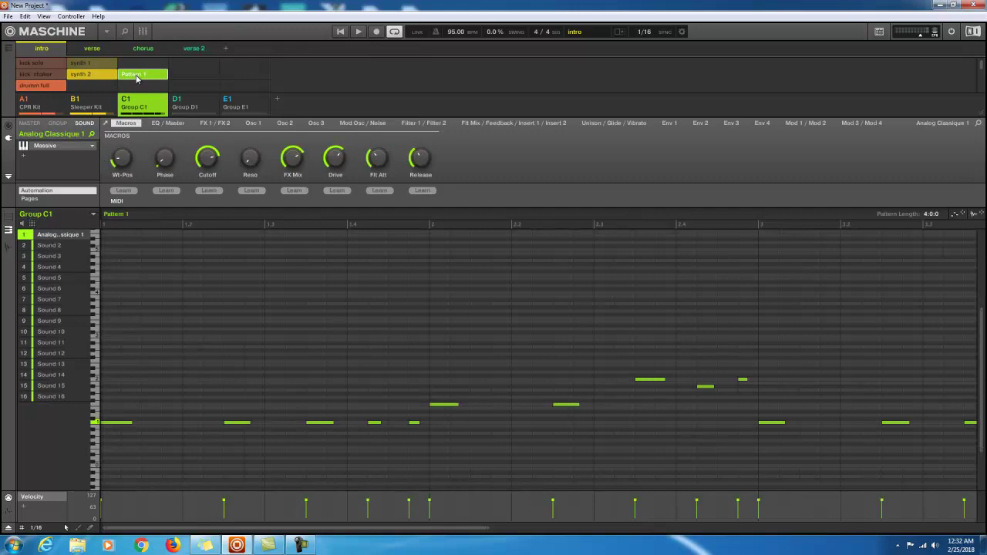
pyautogui.rightClick(136, 78)
pyautogui.click(152, 96)
pyautogui.press('BackSpace')
pyautogui.press('Return')
pyautogui.press('space')
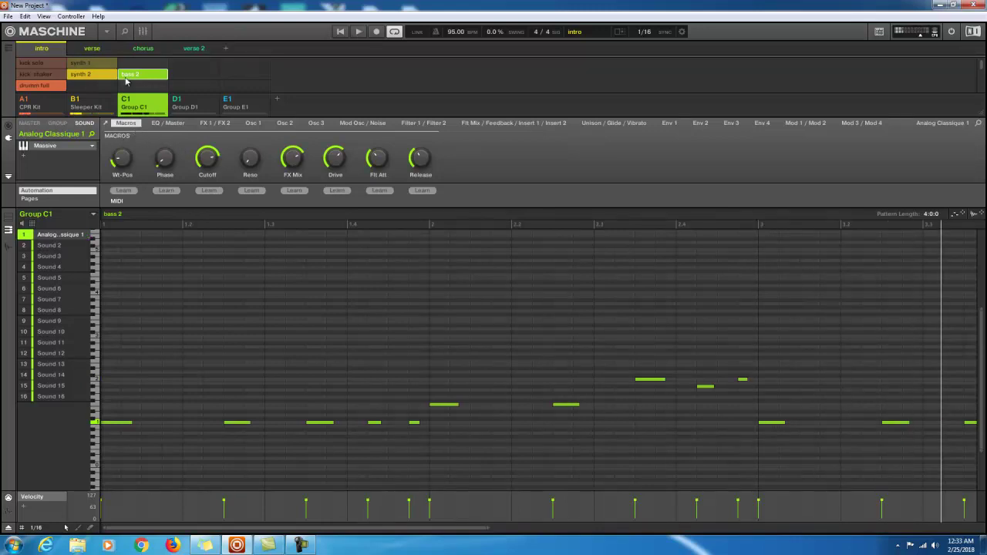
# Step: Switch the intro scene to synth 1 and create a new pattern in Group C1's empty first slot
pyautogui.click(98, 65)
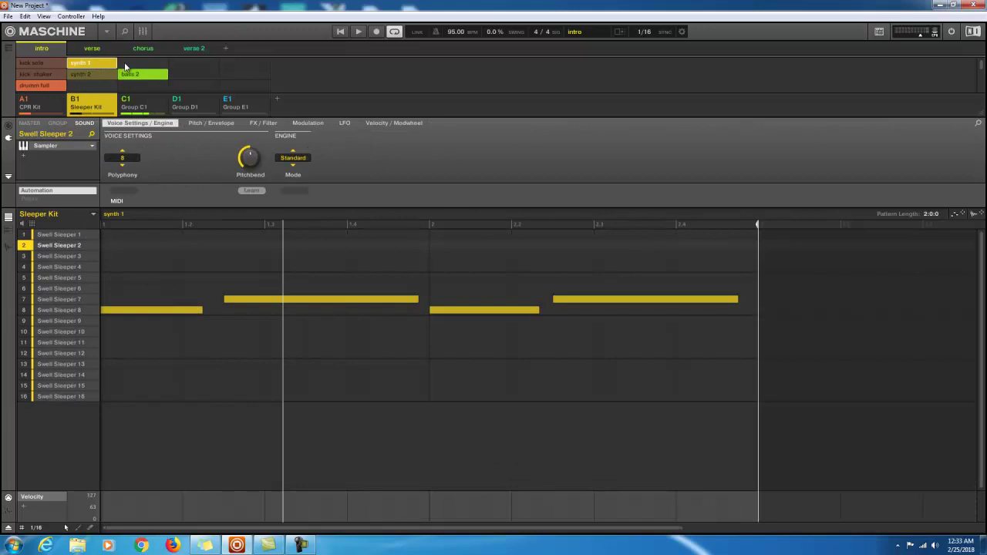
pyautogui.click(125, 64)
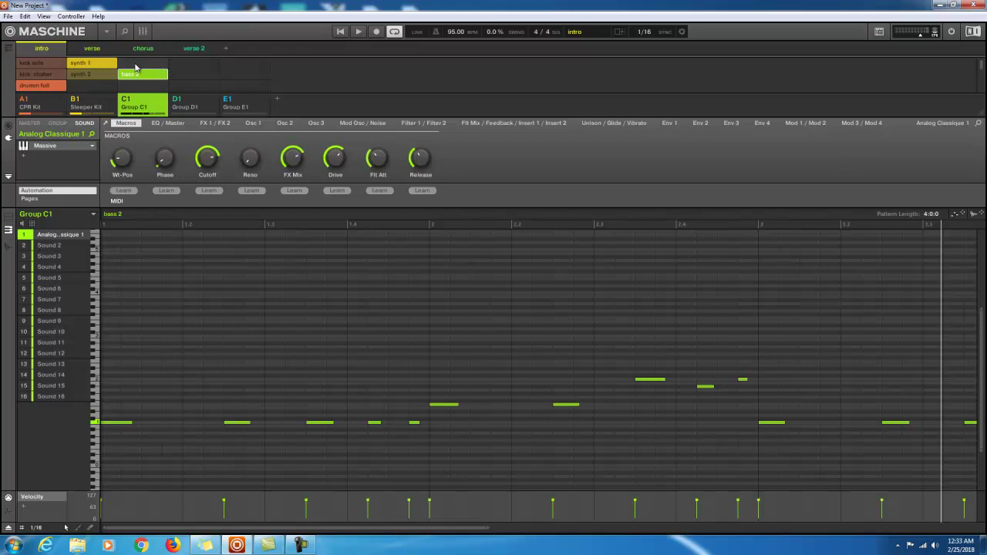
pyautogui.click(110, 65)
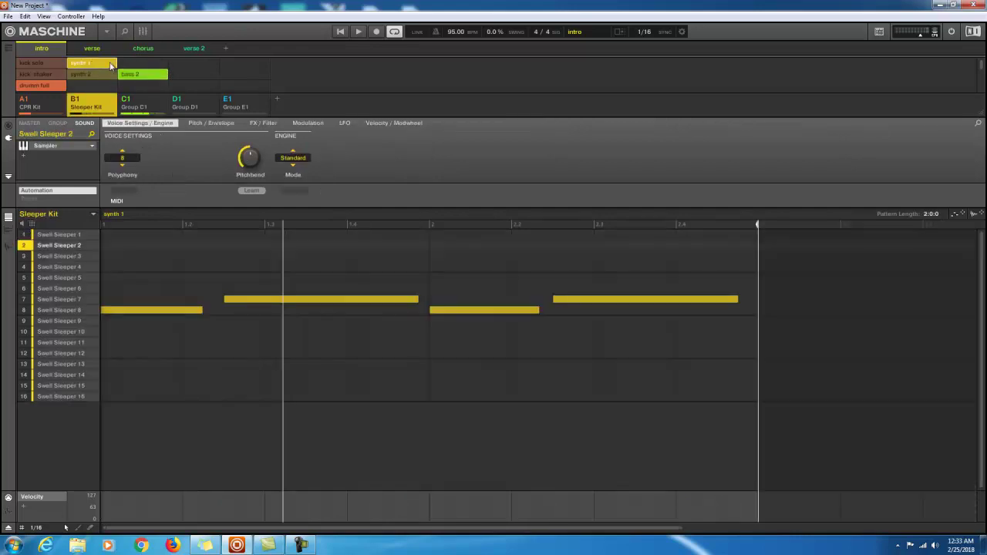
pyautogui.click(131, 66)
pyautogui.click(131, 66)
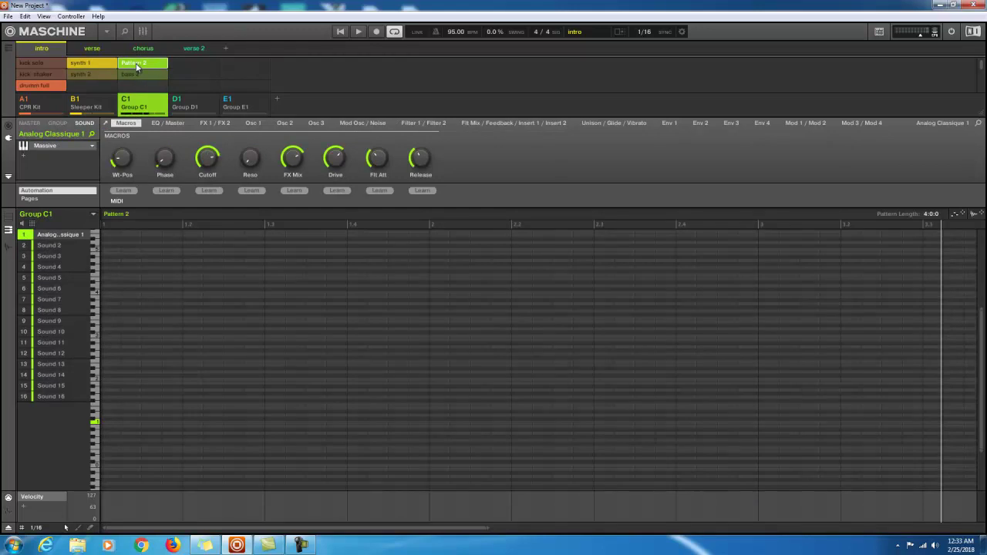
# Step: Rename Group C1's Pattern 2 as bass 1
pyautogui.rightClick(138, 65)
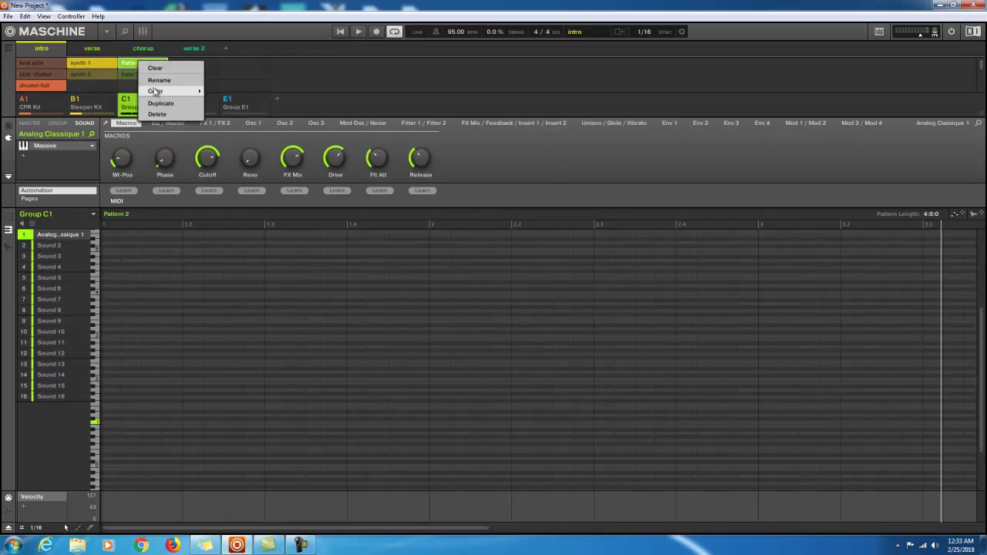
pyautogui.click(157, 82)
pyautogui.write('bass 1')
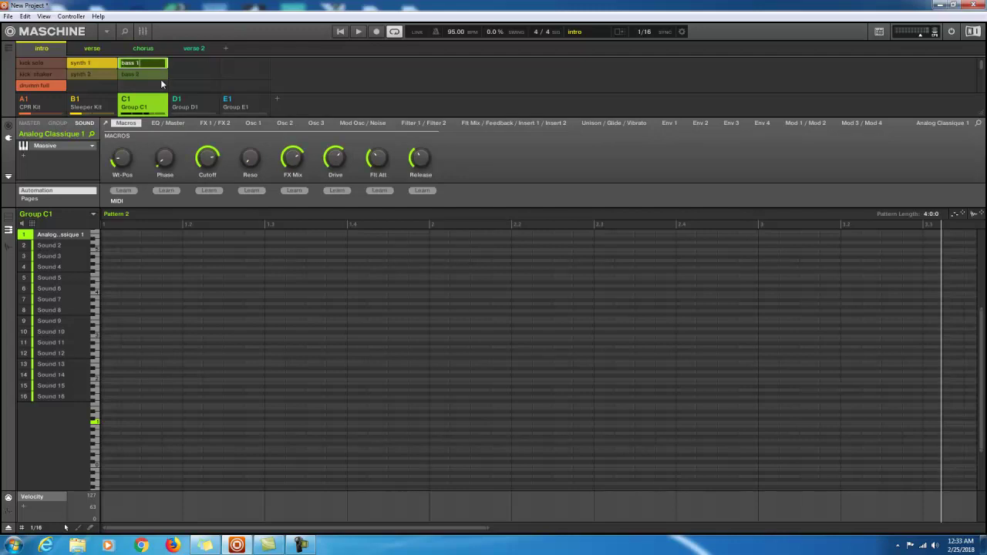
pyautogui.press('Return')
# Step: Try recording a take of the bass 1 pattern over drumm full and synth 1, and delete all its notes
pyautogui.press('space')
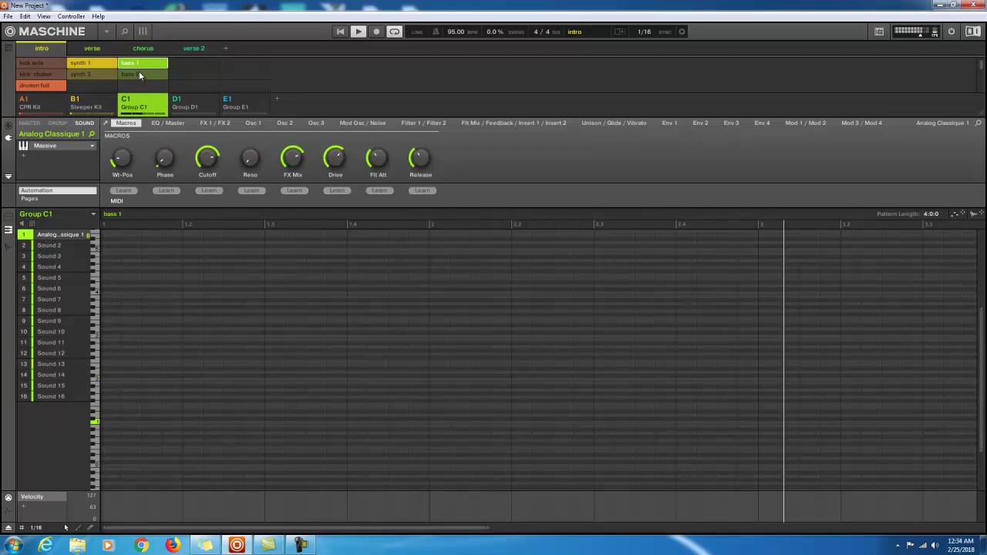
pyautogui.press('space')
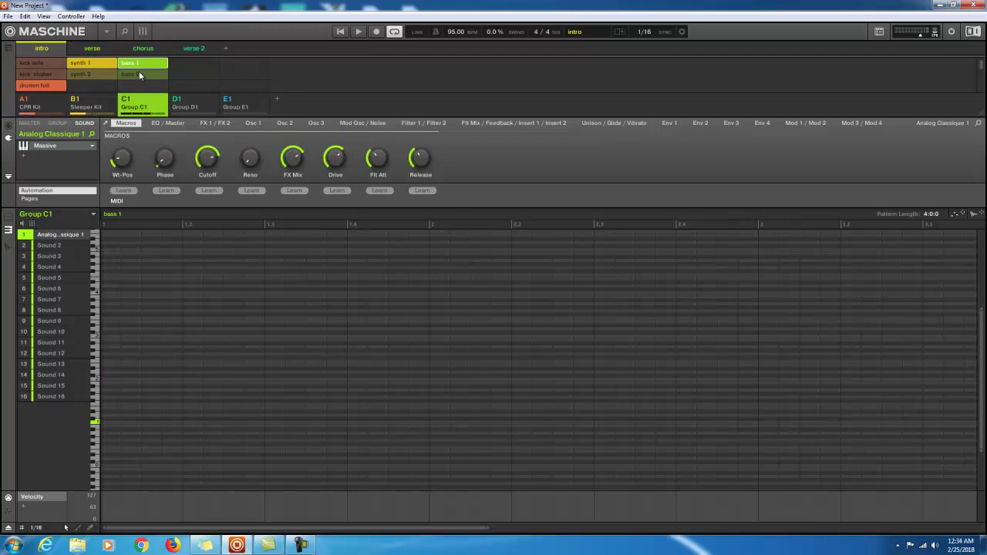
pyautogui.hotkey('ctrl', 'r')
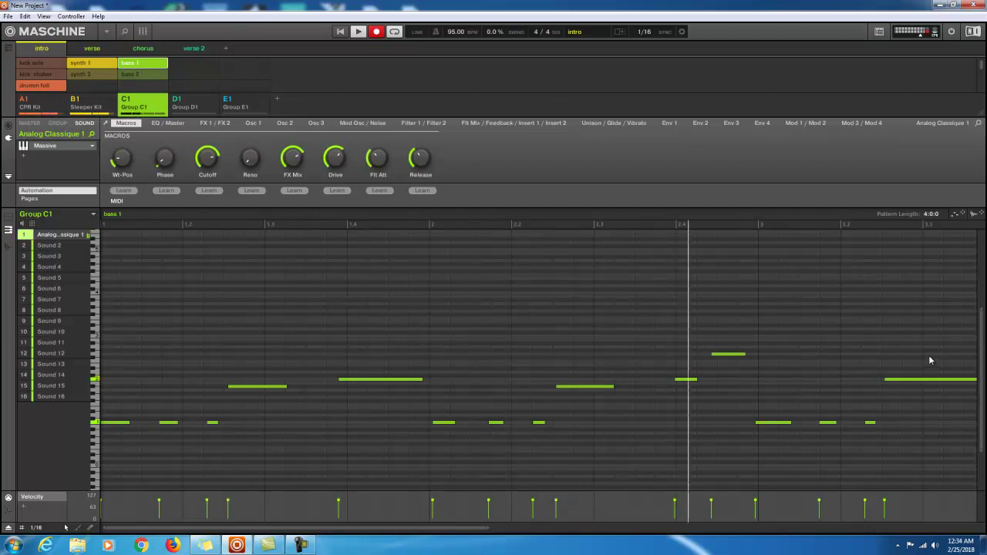
pyautogui.moveTo(930, 355); pyautogui.dragTo(122, 460)
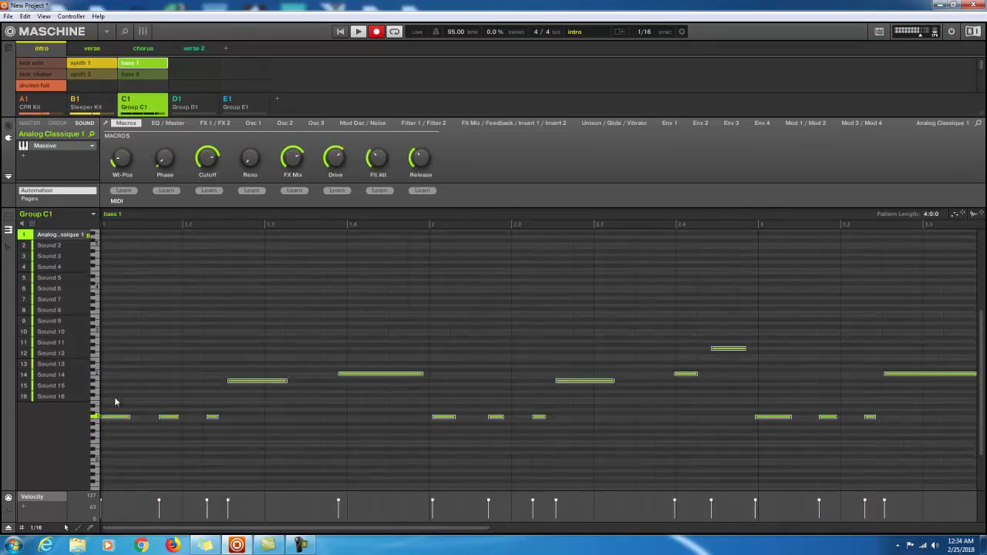
pyautogui.press('Delete')
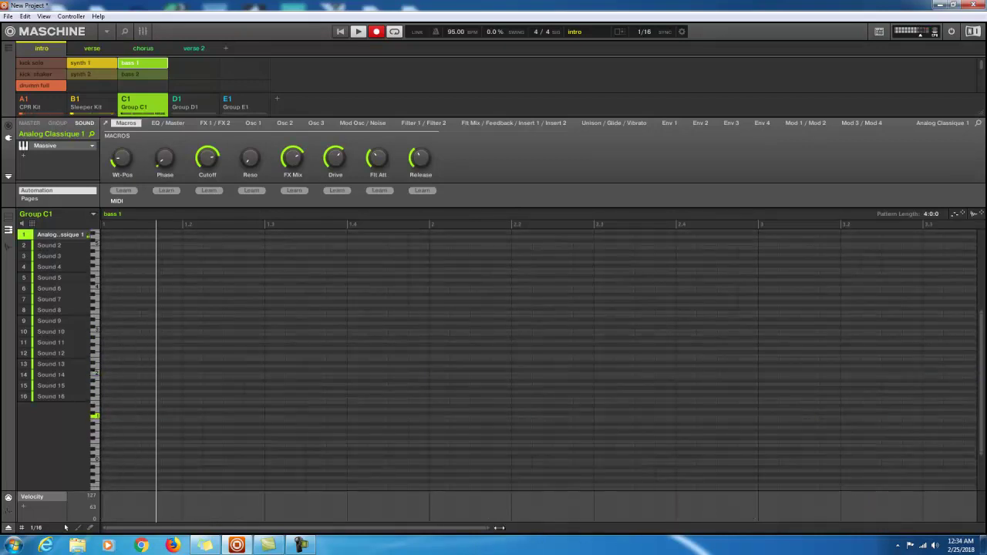
pyautogui.moveTo(485, 530); pyautogui.dragTo(851, 530)
pyautogui.moveTo(761, 323); pyautogui.dragTo(544, 455)
pyautogui.press('Delete')
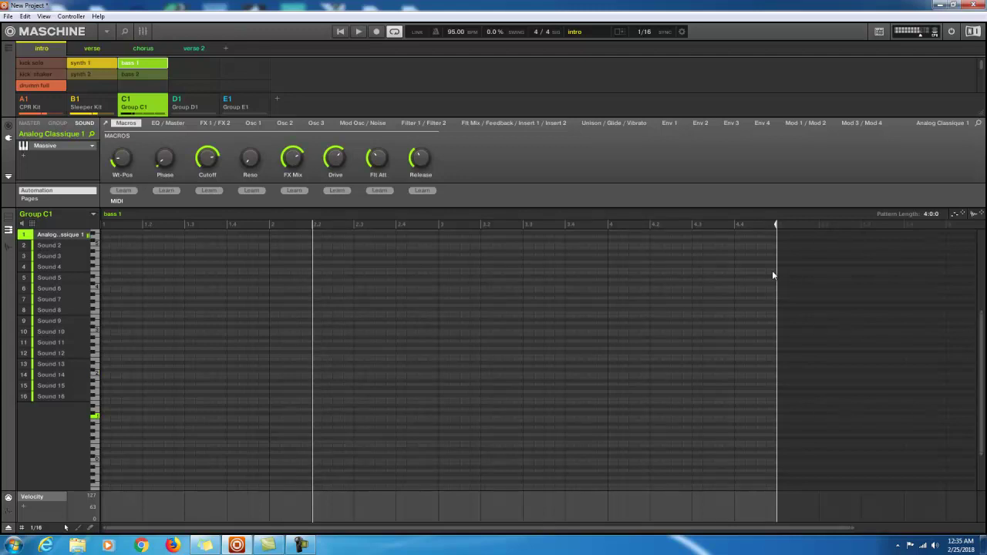
# Step: Record a new four-bar take of the bass 1 pattern in Group C1 and stop playback
pyautogui.hotkey('ctrl', 'r')
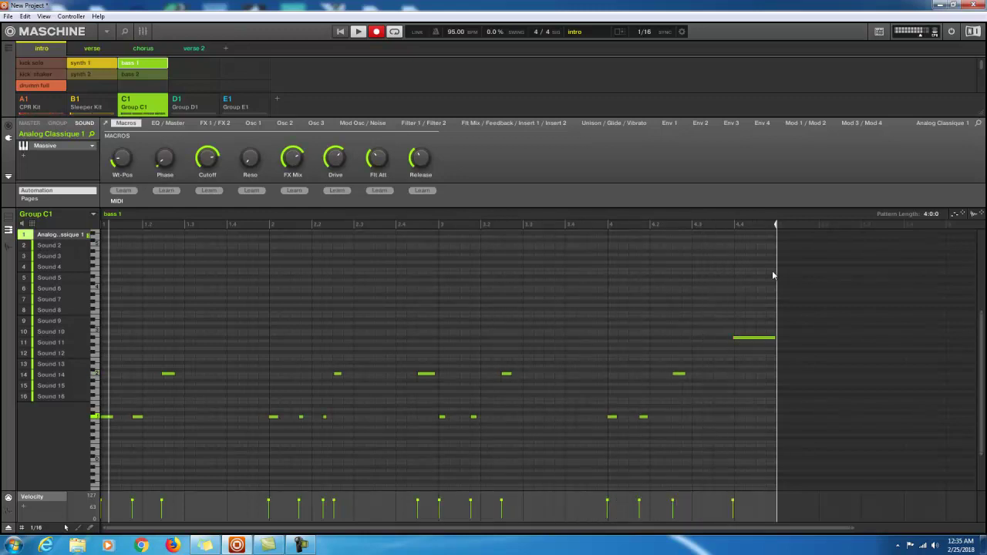
pyautogui.press('space')
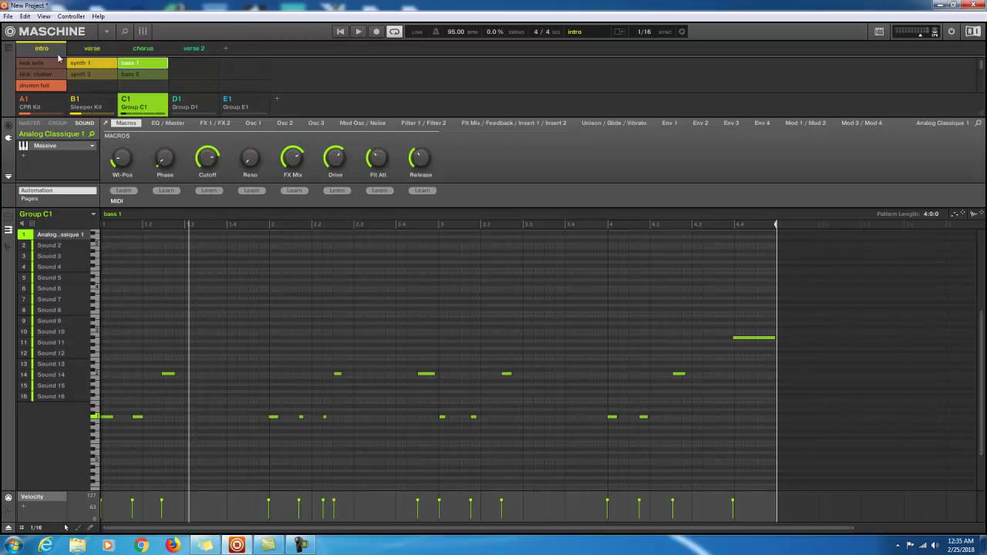
# Step: Look through the verse, chorus and verse 2 scenes for assigned patterns, and return to the intro scene
pyautogui.click(86, 49)
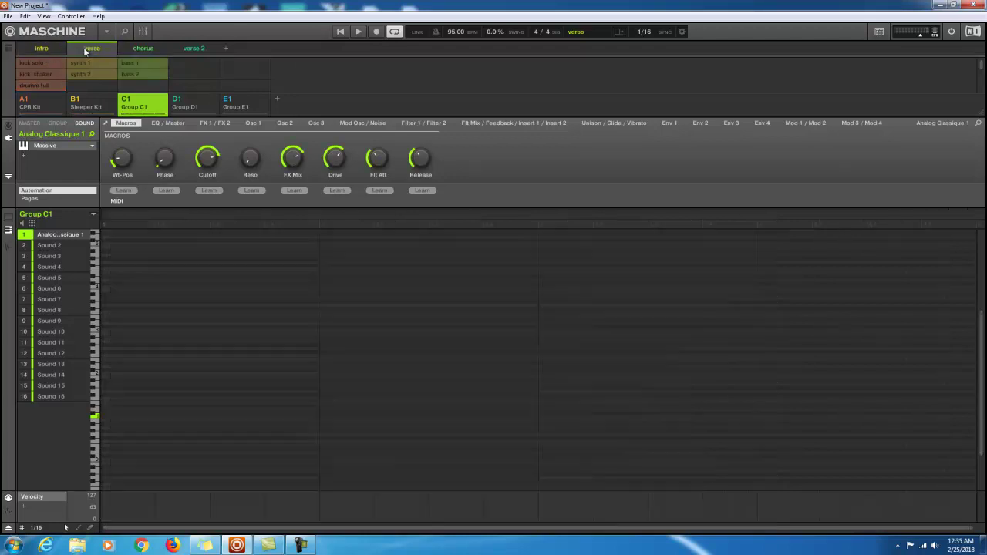
pyautogui.click(142, 47)
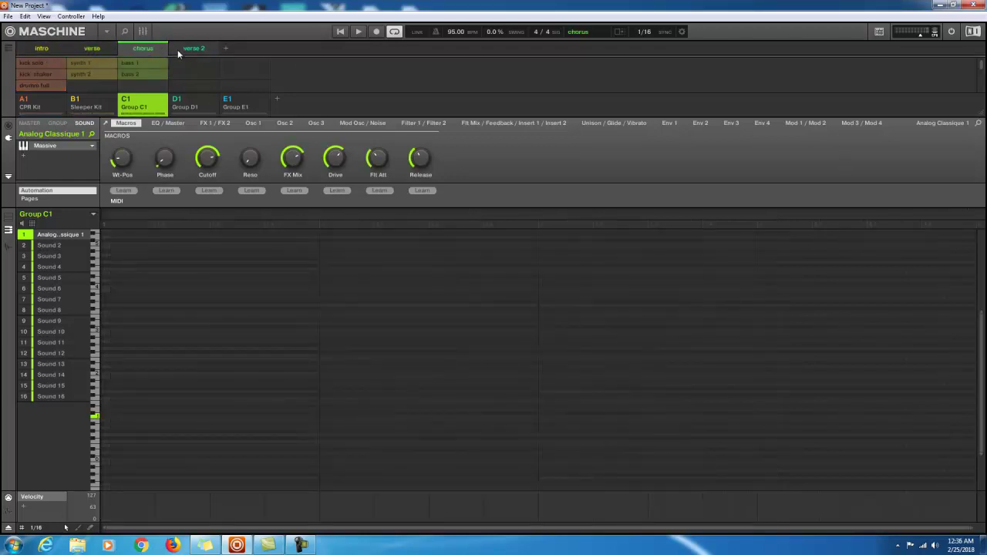
pyautogui.click(180, 47)
pyautogui.click(143, 48)
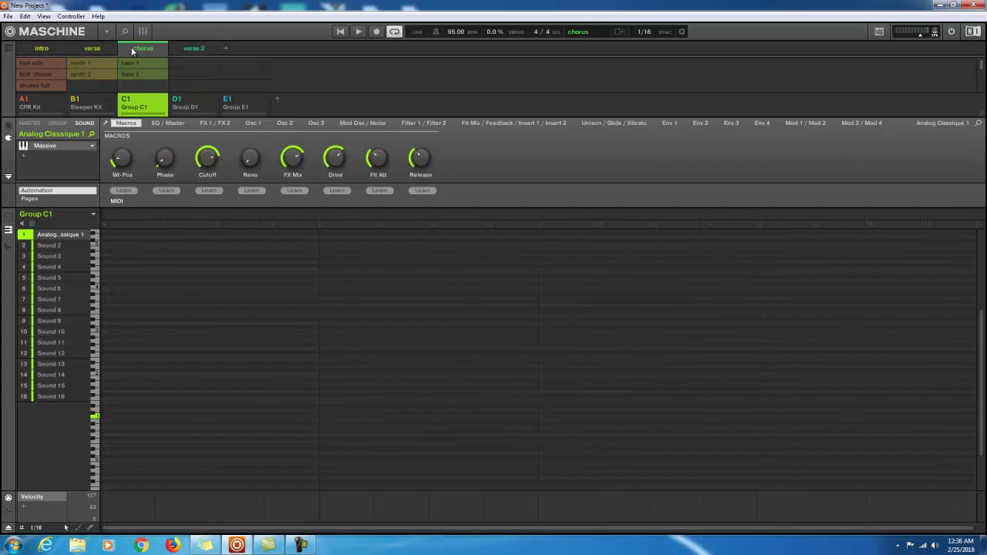
pyautogui.click(93, 47)
pyautogui.click(49, 48)
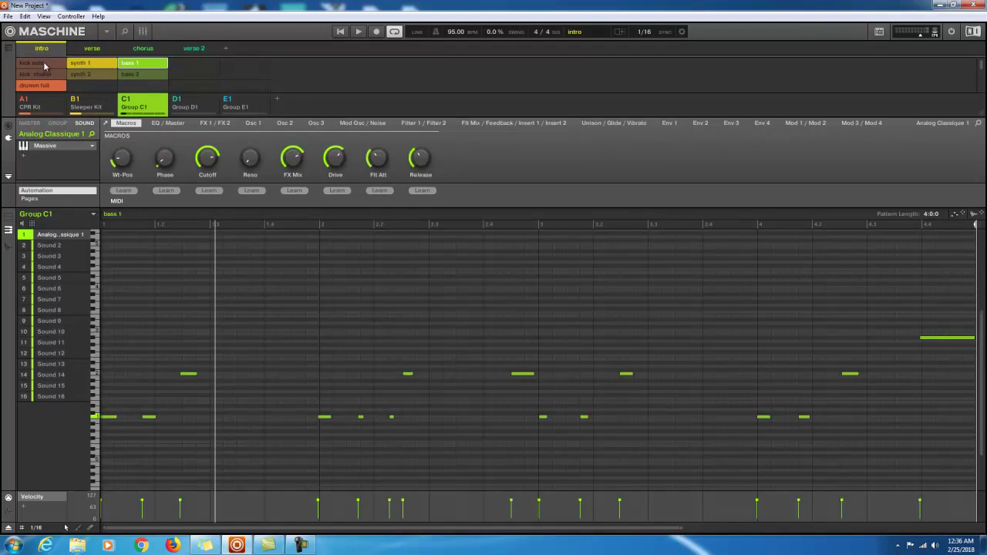
# Step: Assign the kick solo and bass 1 patterns to the intro scene and remove synth 1 while auditioning the mix
pyautogui.click(45, 66)
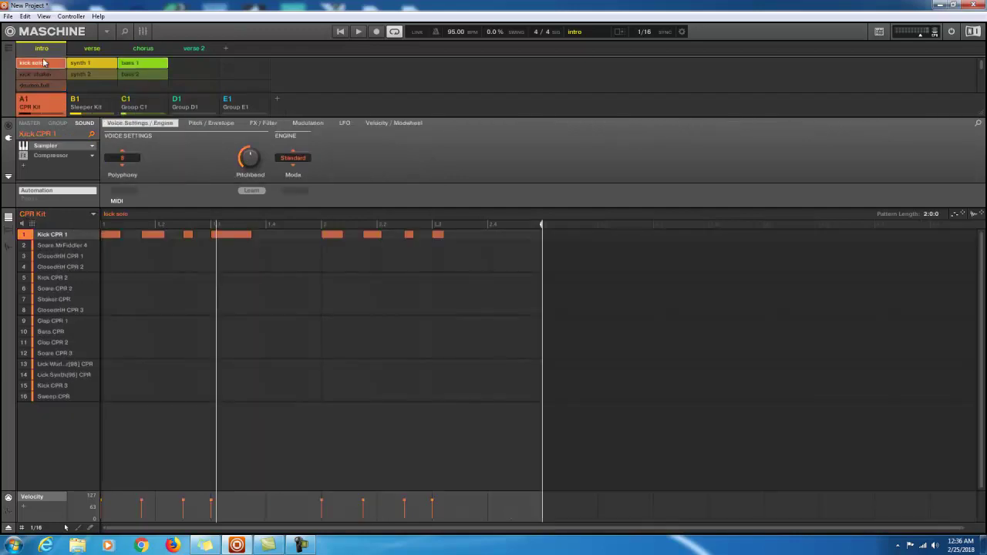
pyautogui.press('space')
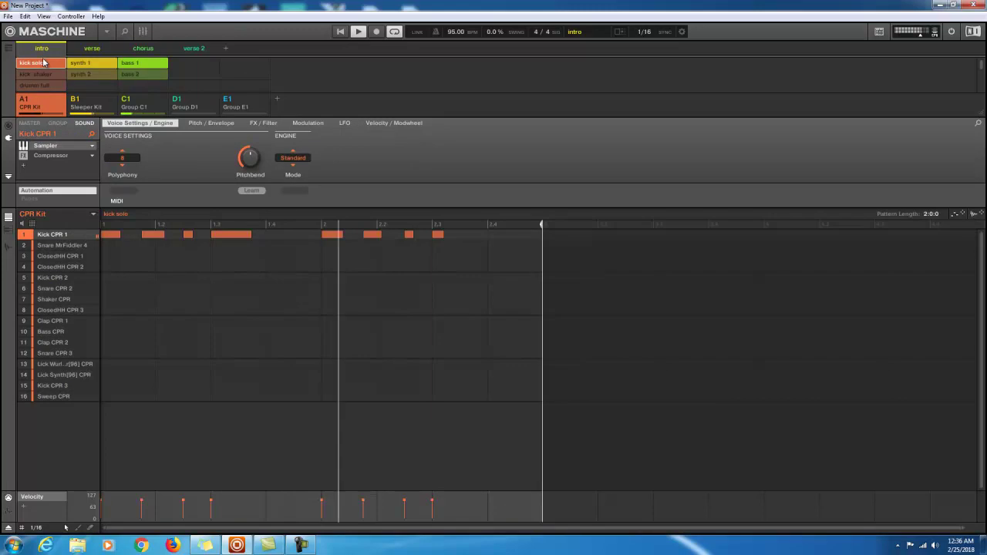
pyautogui.click(128, 65)
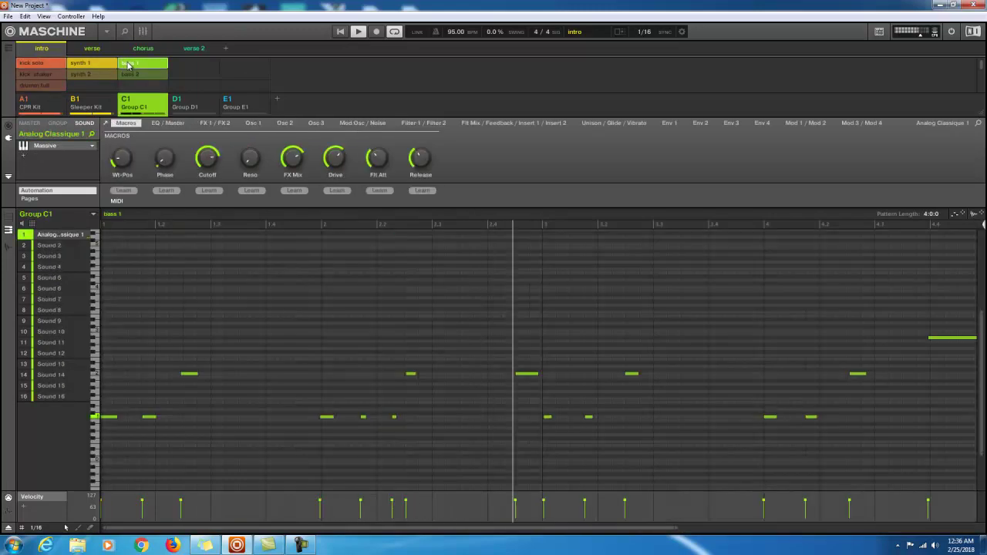
pyautogui.click(127, 62)
pyautogui.click(90, 65)
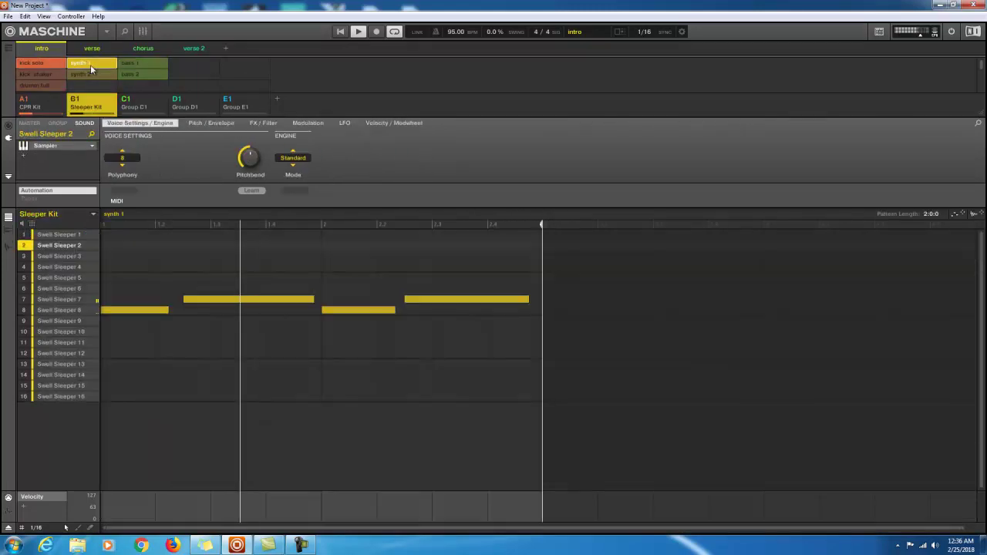
pyautogui.click(90, 64)
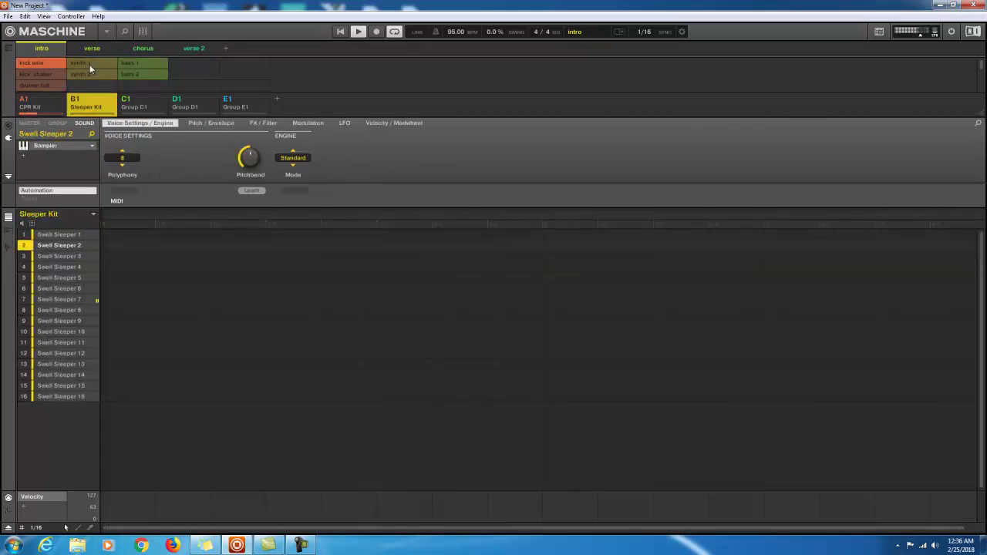
pyautogui.click(140, 67)
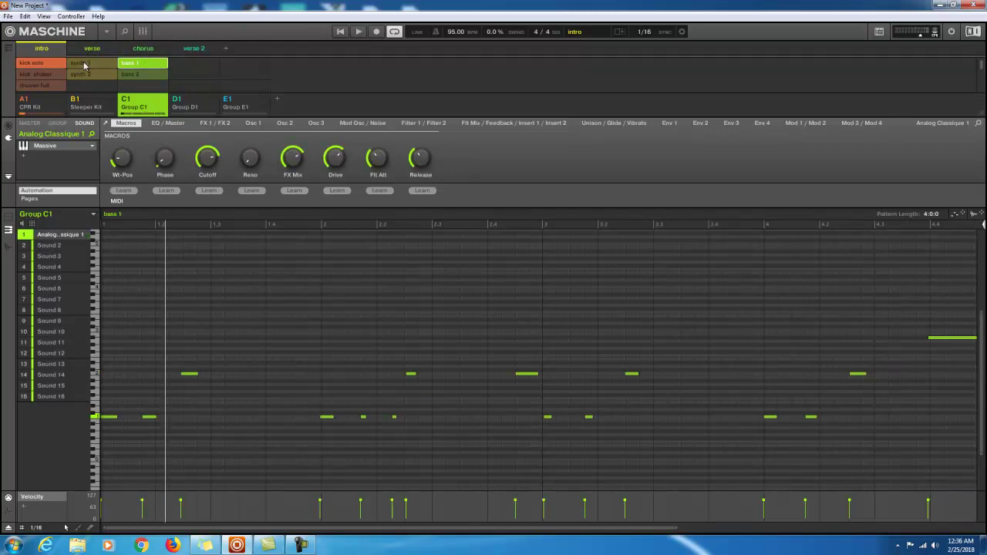
# Step: Append the intro scene to the arrangement and play it back in the Arranger view
pyautogui.rightClick(44, 51)
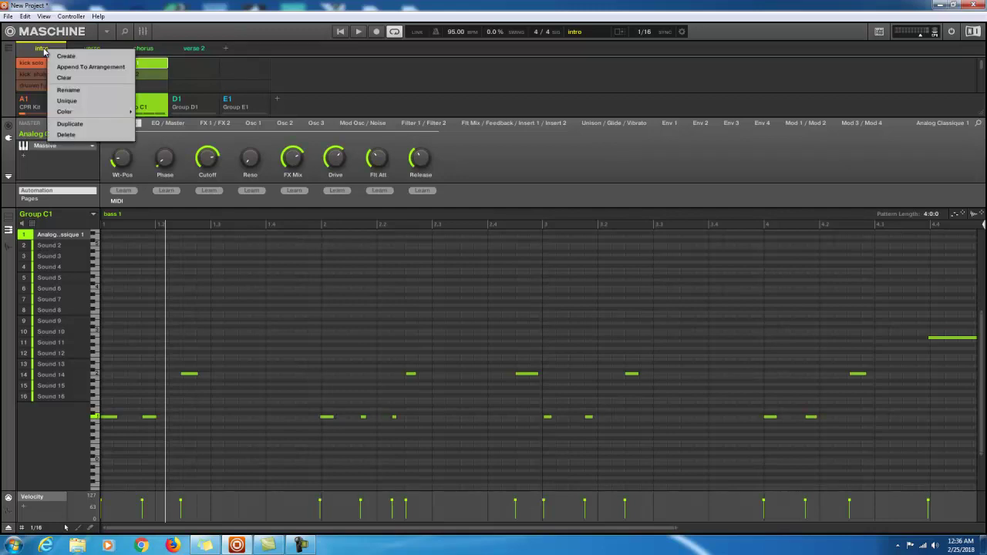
pyautogui.click(82, 68)
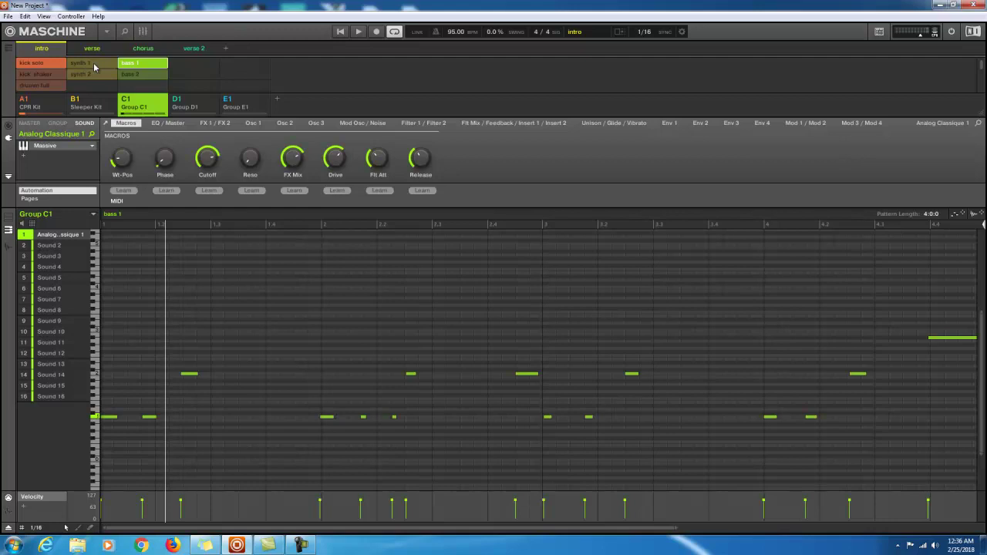
pyautogui.hotkey('ctrl', 'i')
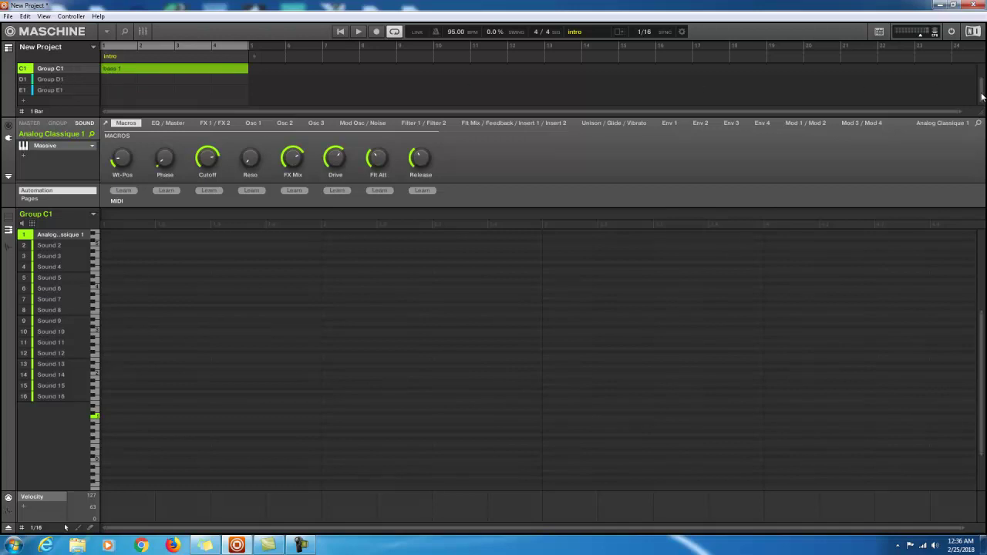
pyautogui.scroll(1, 983, 97)
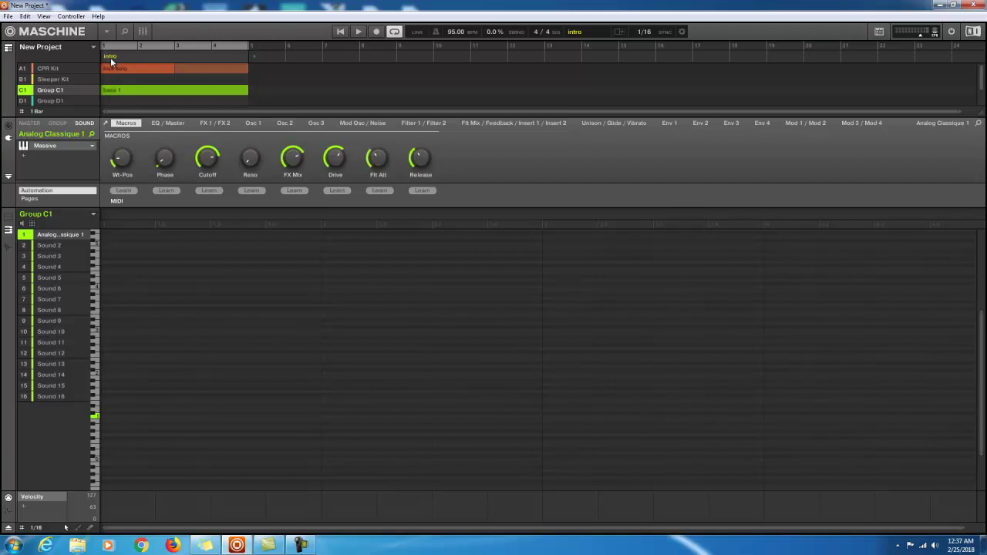
pyautogui.press('space')
pyautogui.press('space')
# Step: Return to the Ideas view and assign kick shaker, synth 1 and bass 1 to the verse scene
pyautogui.click(145, 31)
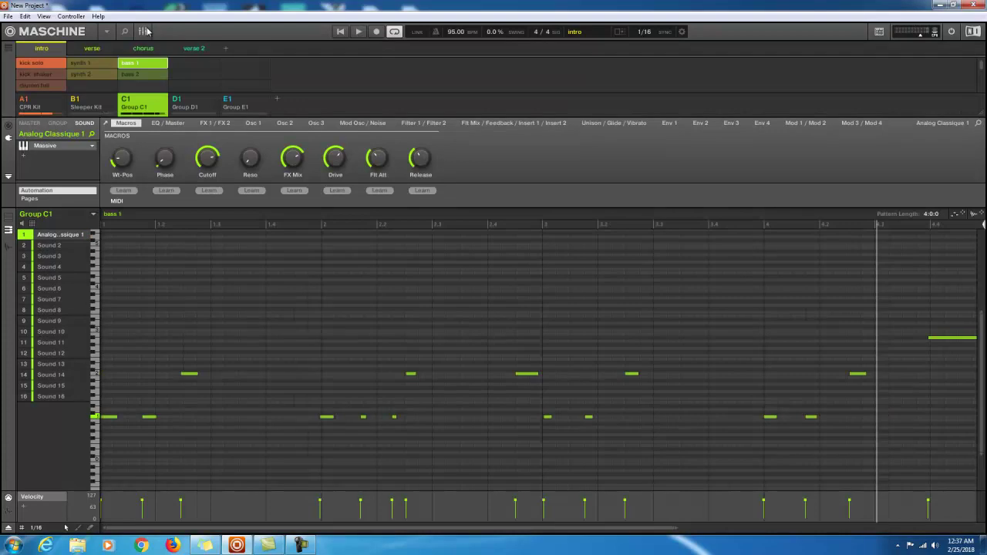
pyautogui.click(92, 48)
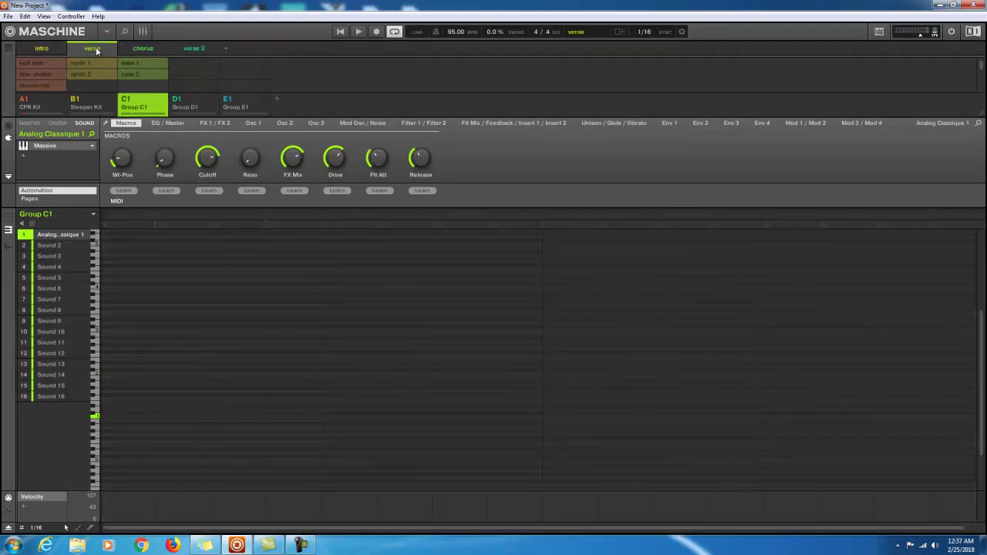
pyautogui.click(44, 74)
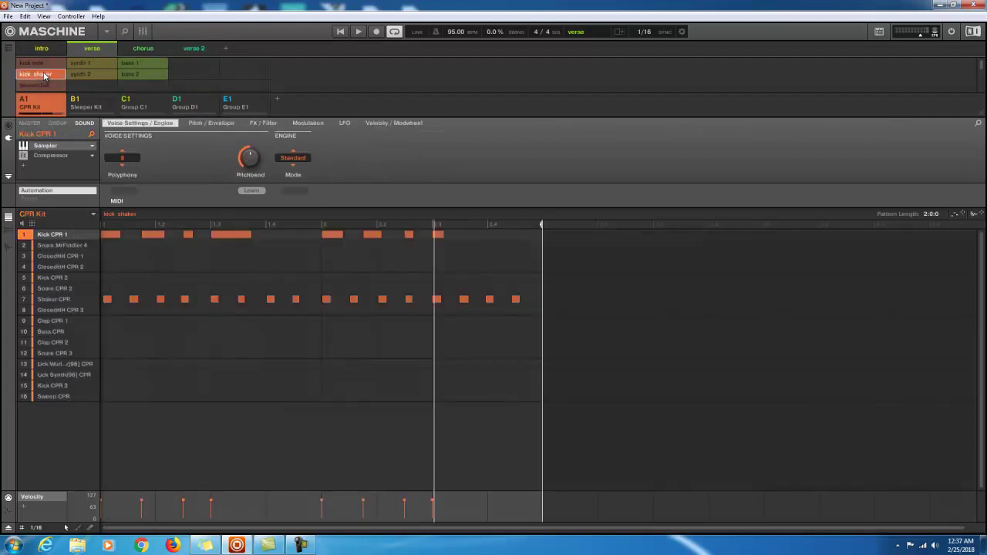
pyautogui.click(88, 62)
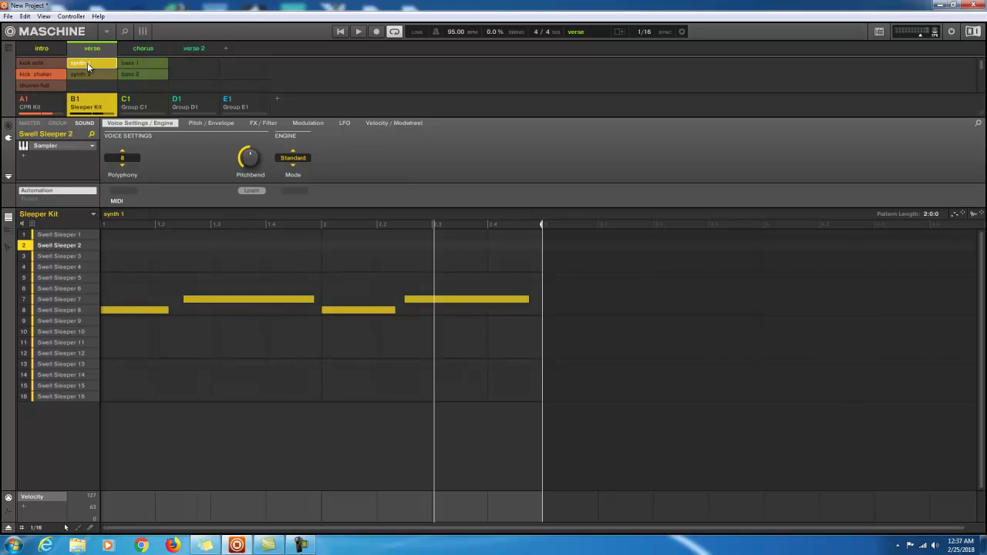
pyautogui.click(128, 62)
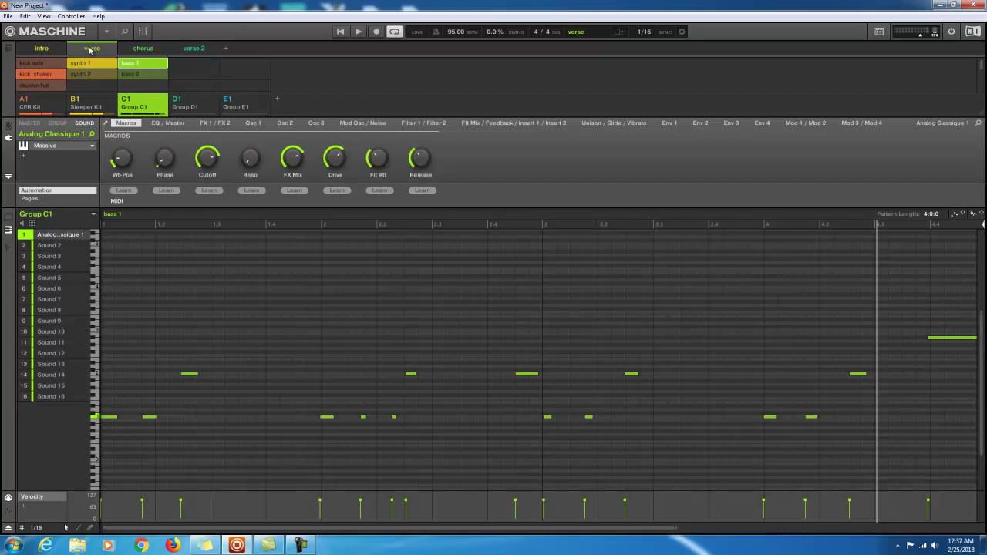
# Step: Append the verse scene to the arrangement after the intro and play the arrangement briefly from the start
pyautogui.rightClick(90, 50)
pyautogui.click(110, 70)
pyautogui.hotkey('ctrl', 'i')
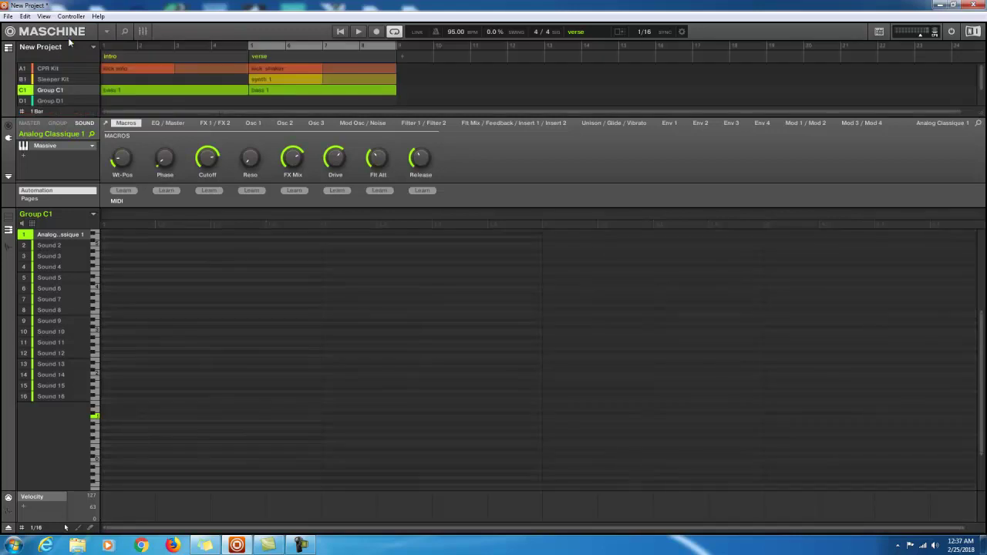
pyautogui.click(263, 92)
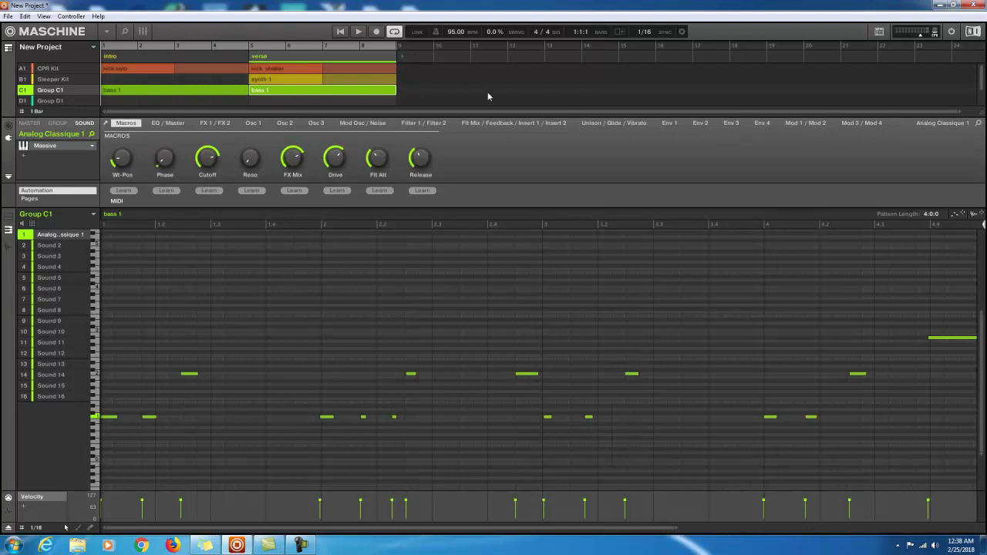
pyautogui.press('space')
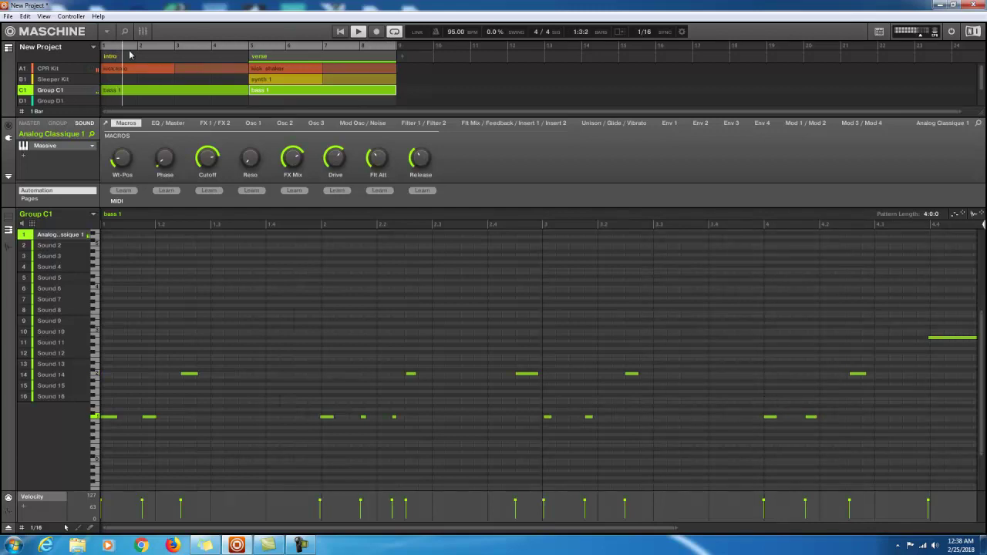
pyautogui.press('space')
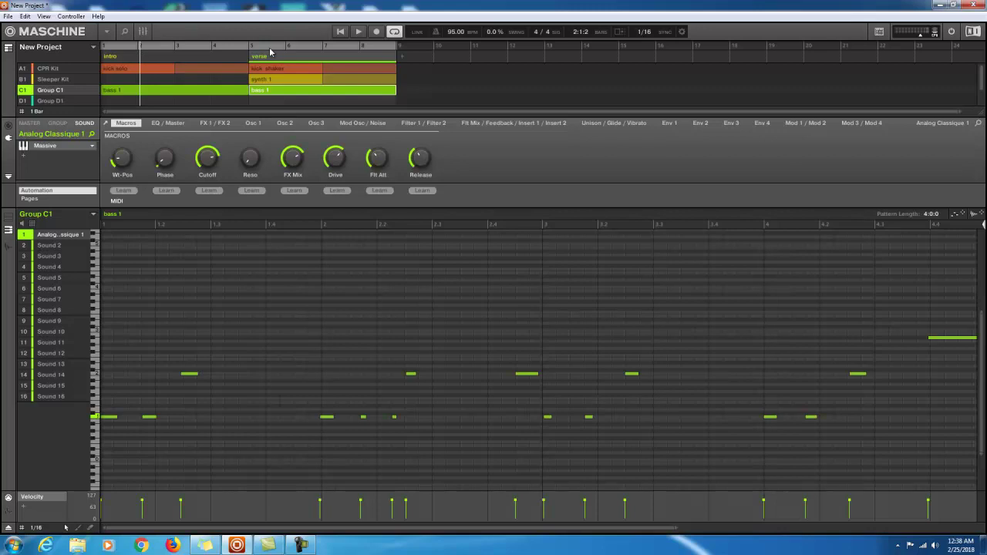
# Step: Assign drumm full, synth 2 and bass 2 to the chorus scene in the Ideas view
pyautogui.hotkey('ctrl', 'Return')
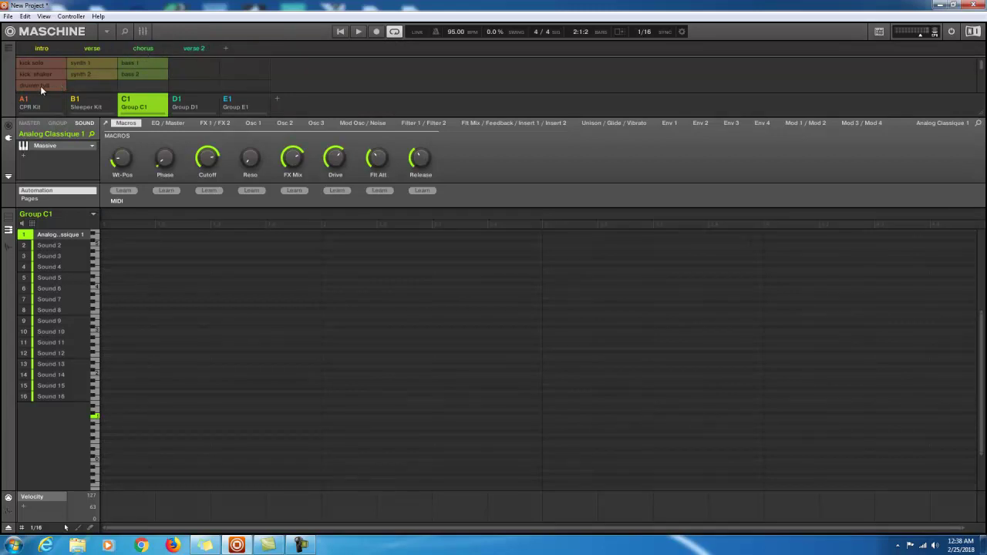
pyautogui.click(148, 48)
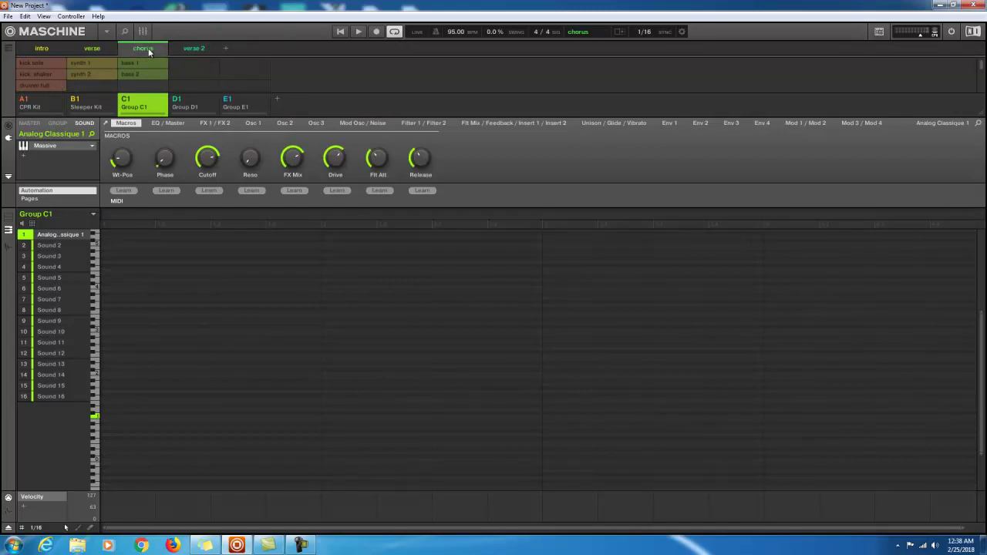
pyautogui.click(39, 88)
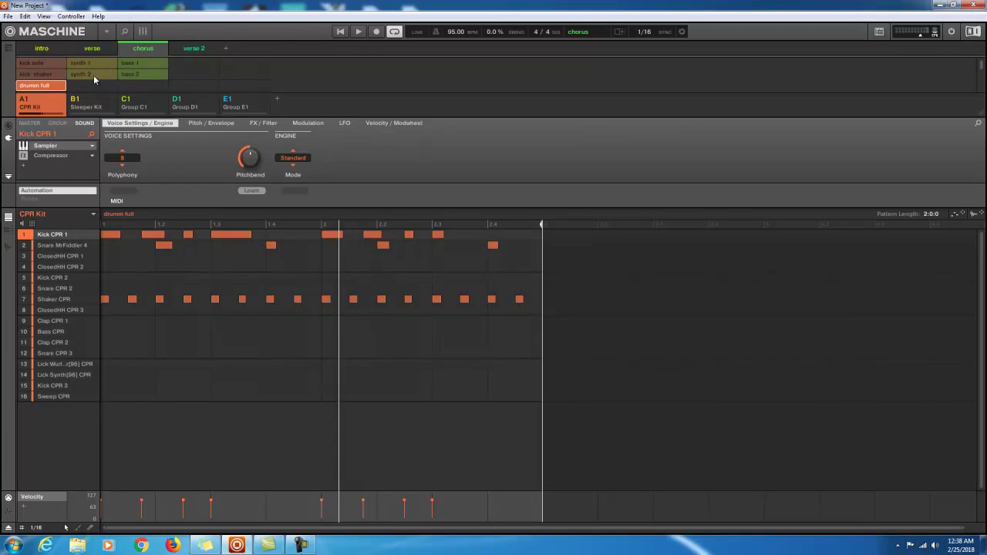
pyautogui.click(93, 75)
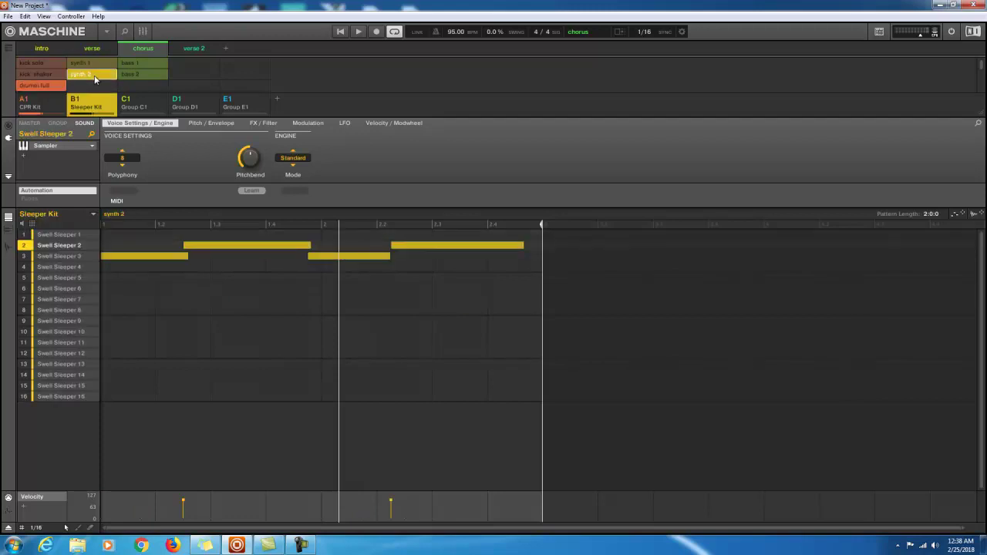
pyautogui.click(138, 74)
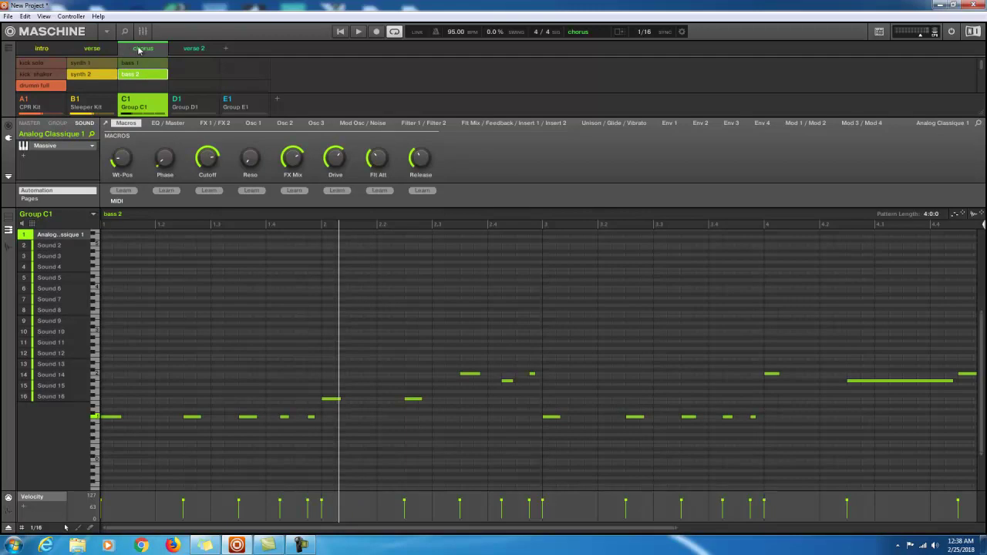
# Step: Append the chorus scene to the arrangement after the verse and show the Arranger view
pyautogui.rightClick(142, 48)
pyautogui.click(160, 66)
pyautogui.hotkey('ctrl', 'i')
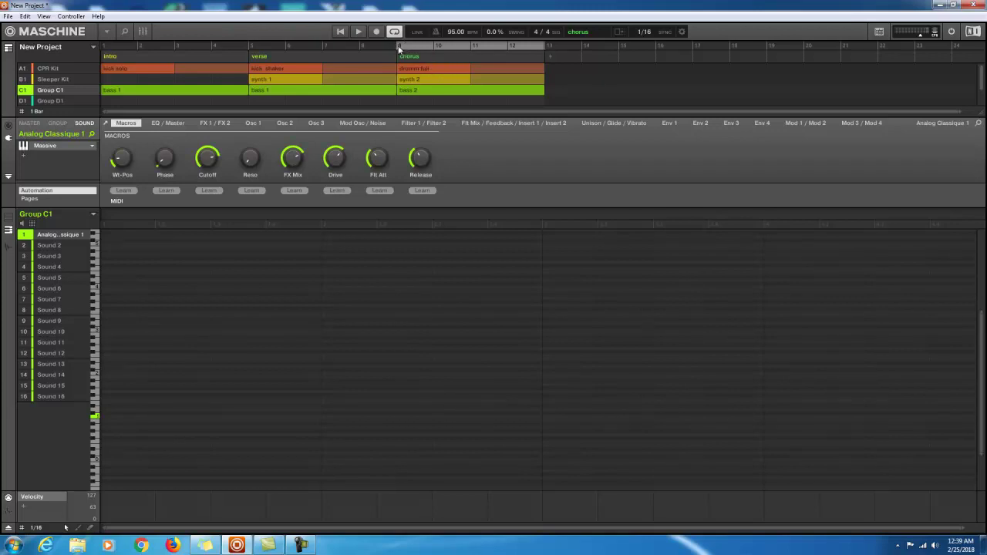
# Step: Select the chorus section's bass 2 pattern and play the arrangement with the swing set to 24%
pyautogui.click(421, 90)
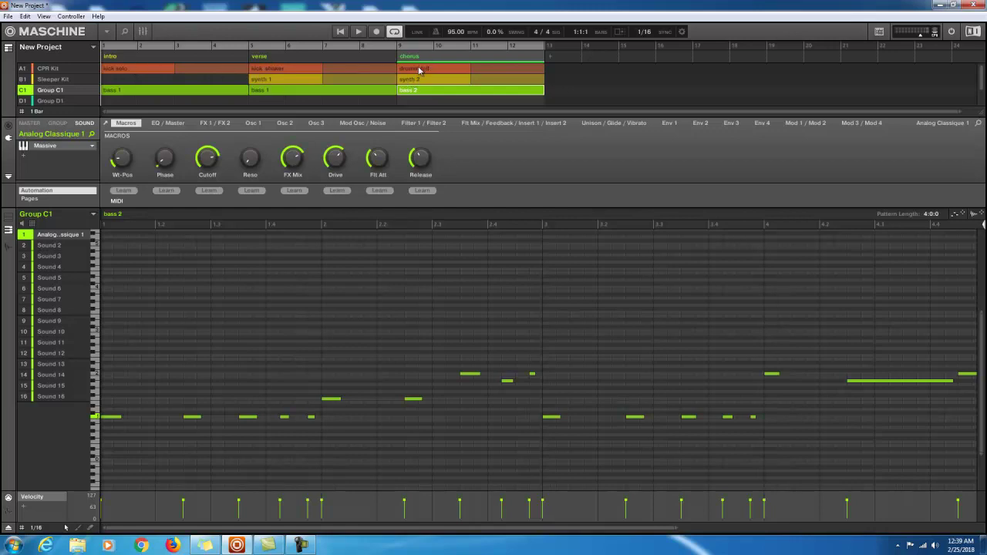
pyautogui.click(358, 32)
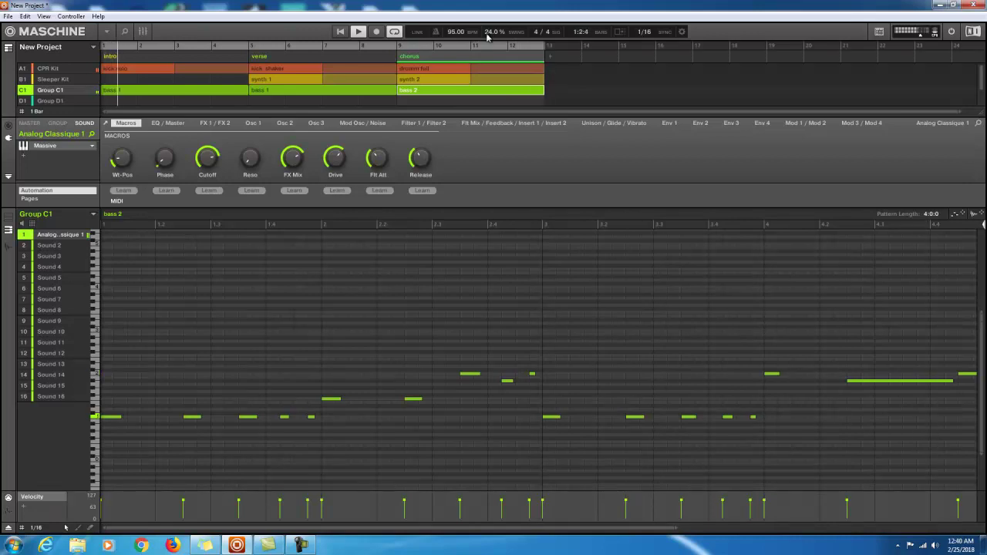
pyautogui.press('space')
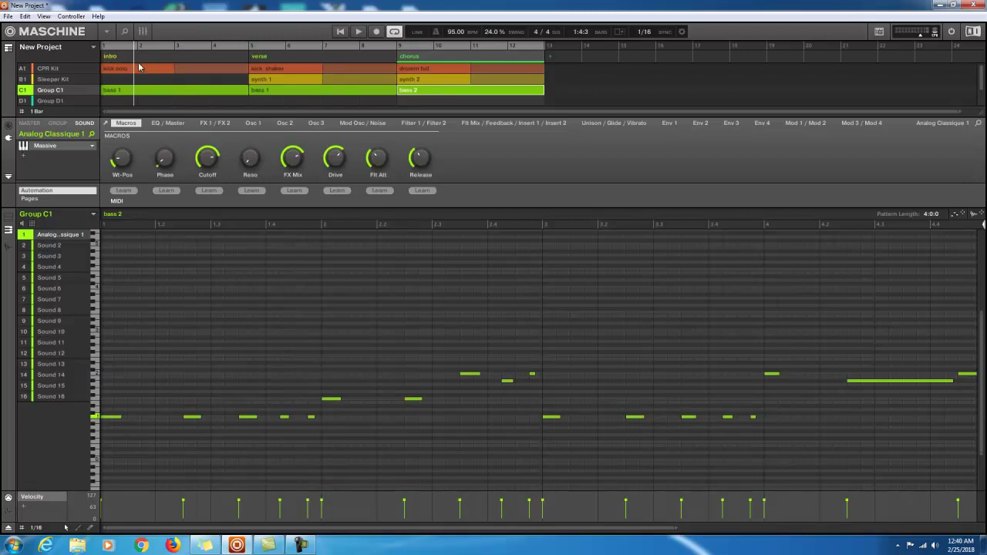
# Step: In the Ideas view, add a fifth scene with kick solo, and assign drumm full and synth 1 to verse 2
pyautogui.hotkey('ctrl', 'i')
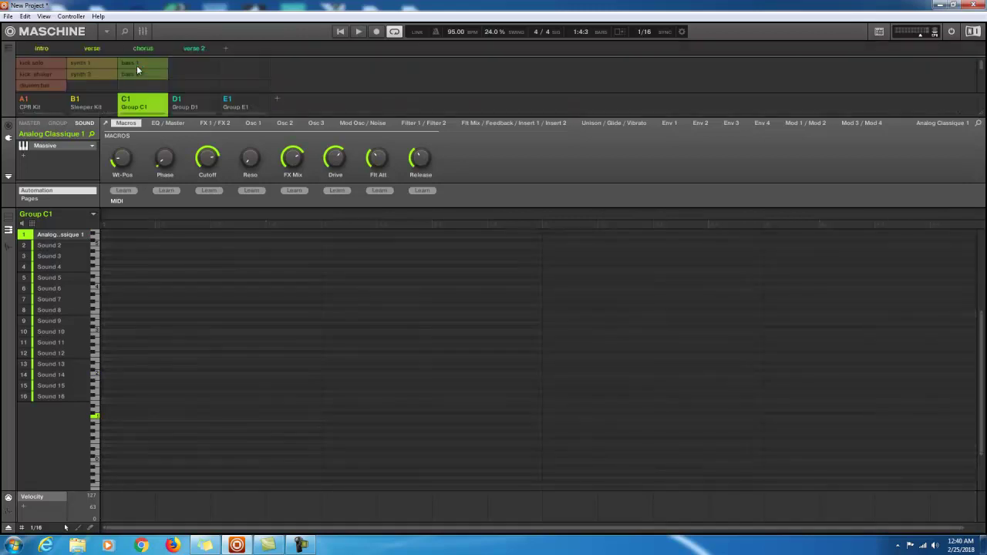
pyautogui.click(53, 63)
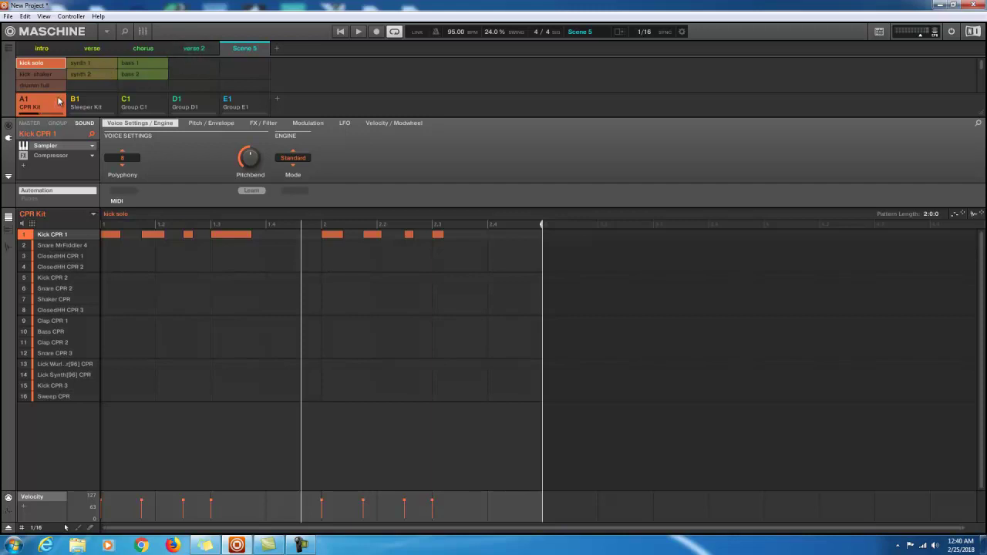
pyautogui.click(188, 51)
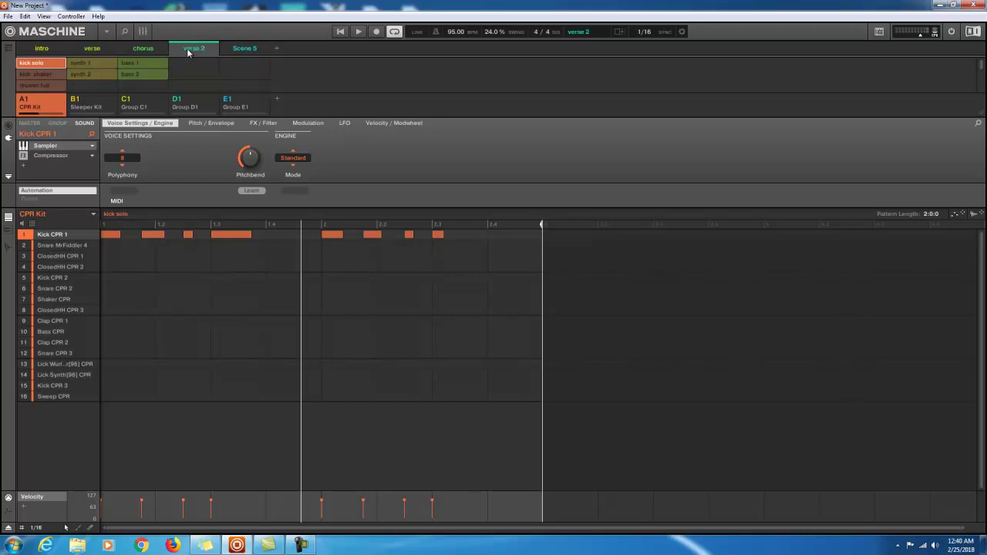
pyautogui.click(99, 63)
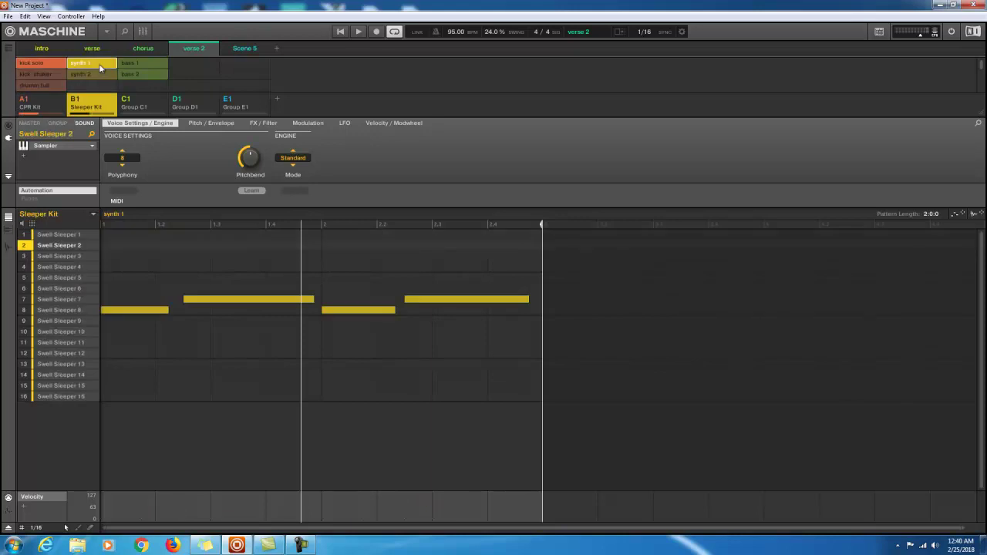
pyautogui.click(43, 85)
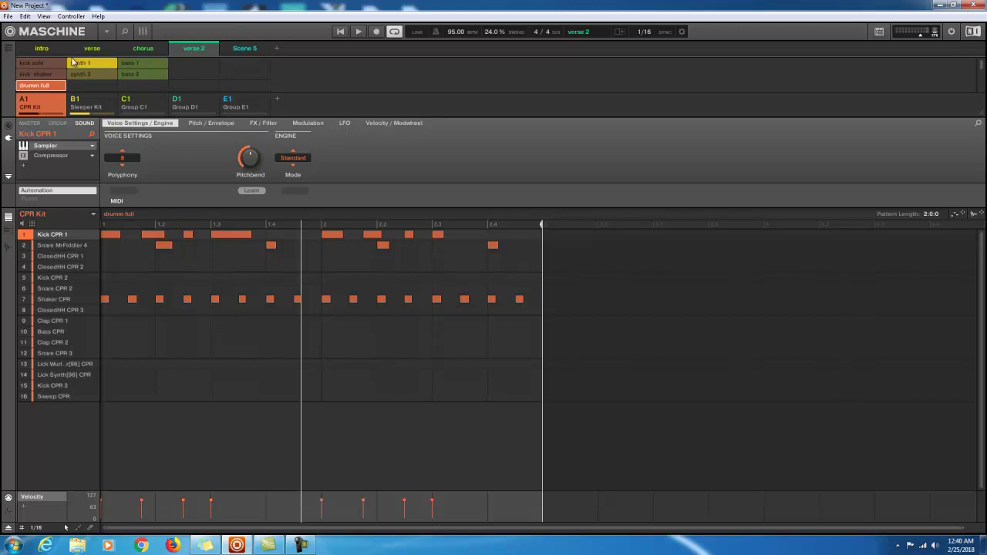
# Step: Append the verse 2 scene to the arrangement
pyautogui.rightClick(196, 53)
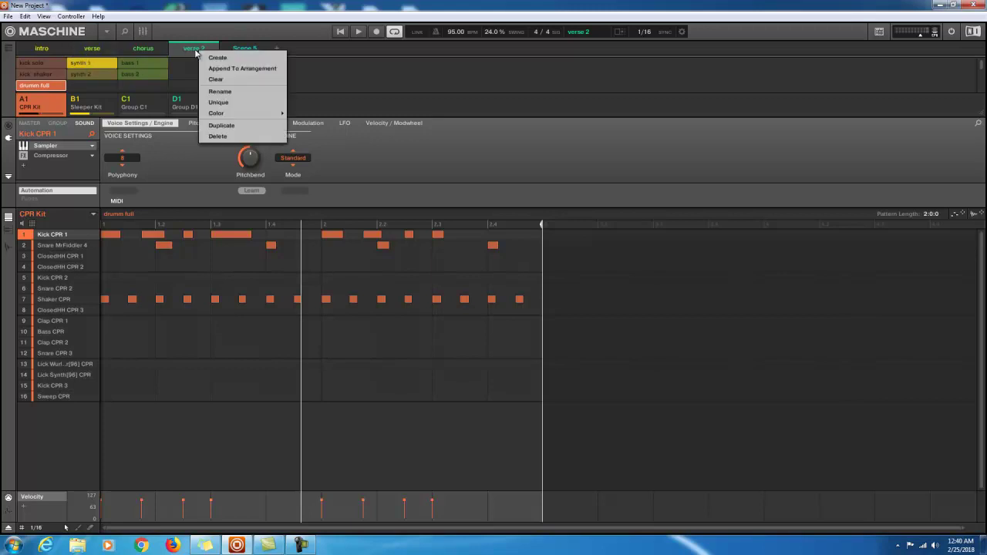
pyautogui.click(222, 69)
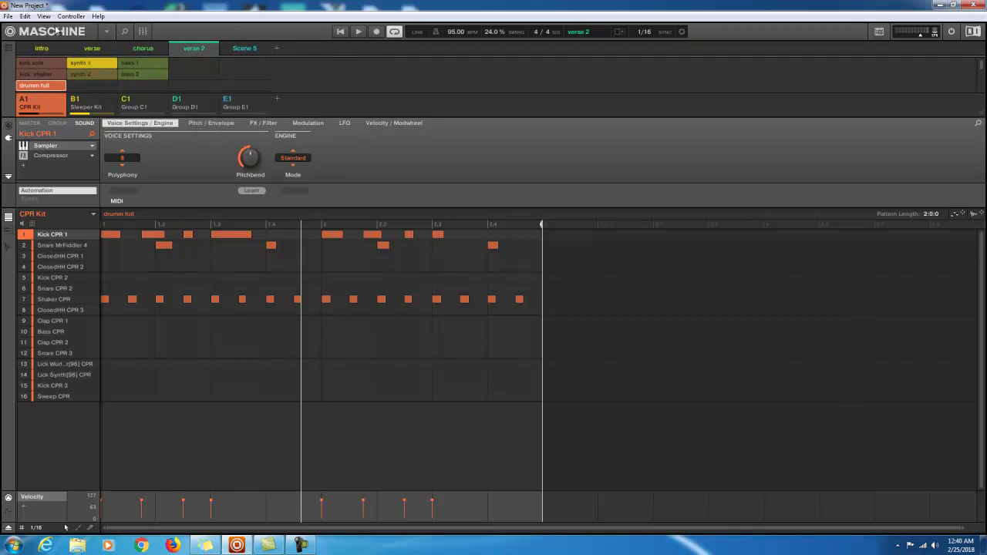
# Step: In the Arranger view, extend the loop range over the chorus and verse 2 and play the arrangement from the chorus
pyautogui.hotkey('ctrl', 'Return')
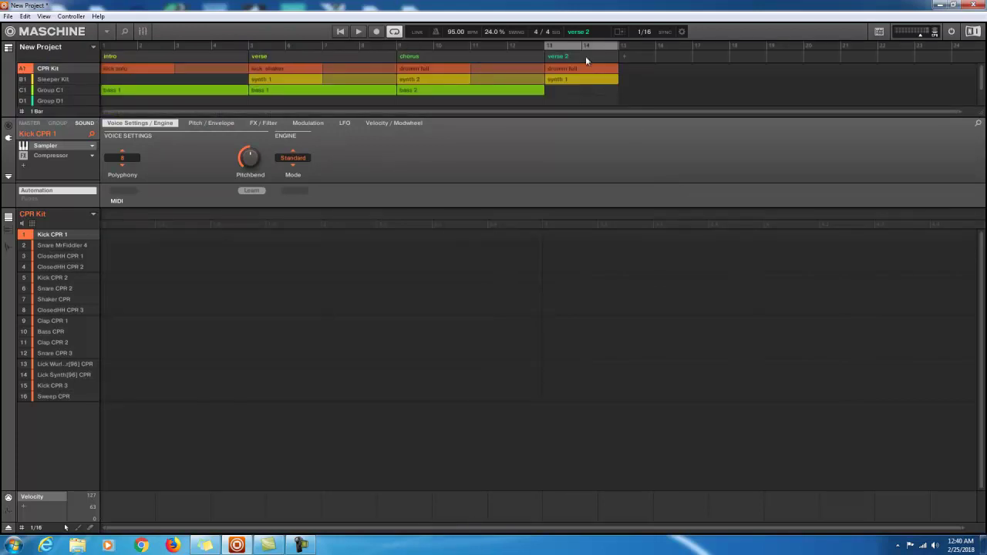
pyautogui.click(548, 49)
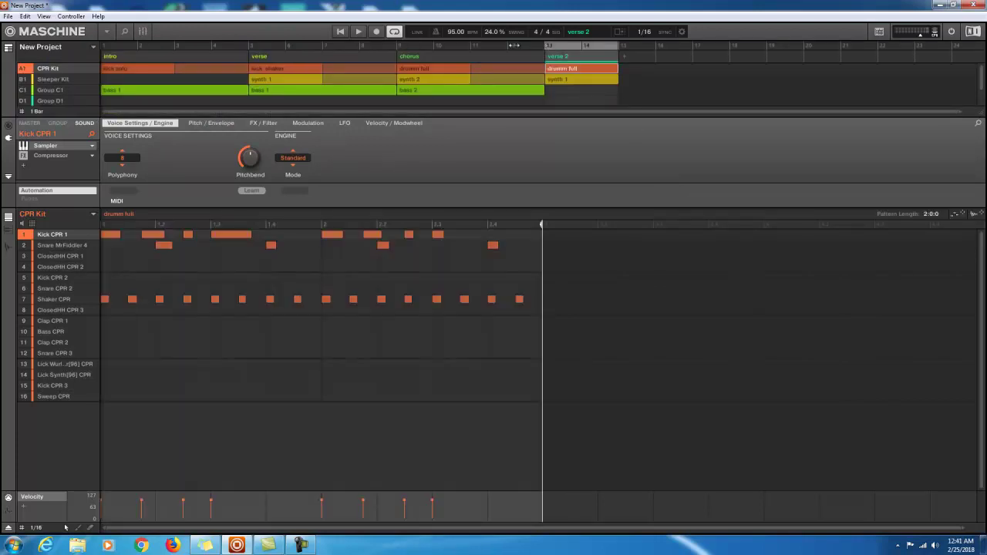
pyautogui.click(391, 43)
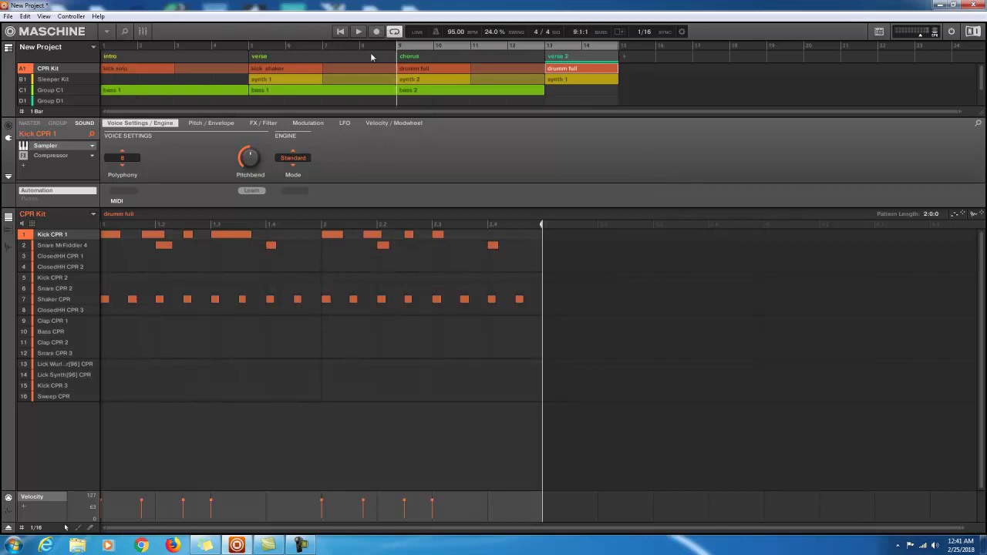
pyautogui.click(359, 32)
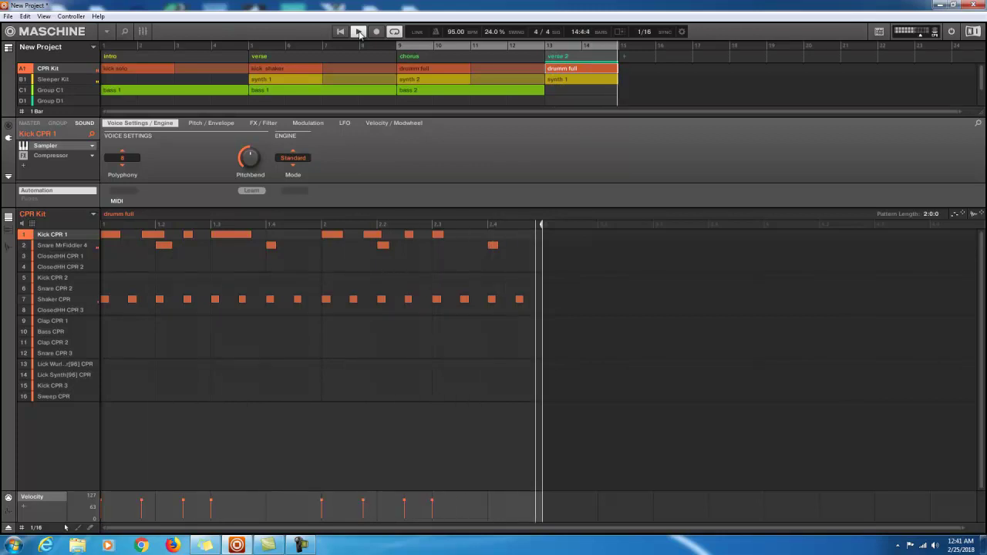
pyautogui.click(359, 32)
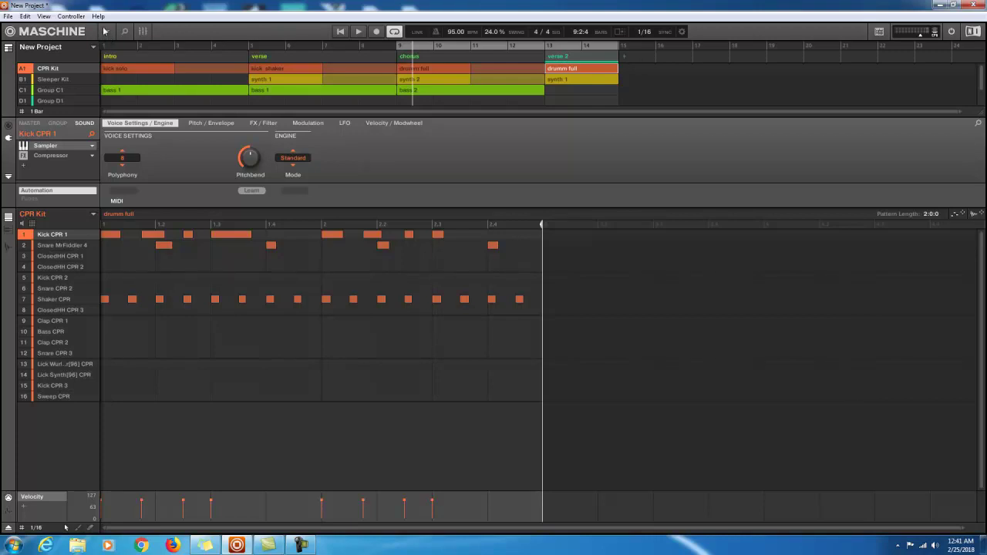
# Step: In the Ideas view, give Scene 5 a new empty CPR Kit pattern and set its pattern length to 1:0:0
pyautogui.hotkey('ctrl', 'i')
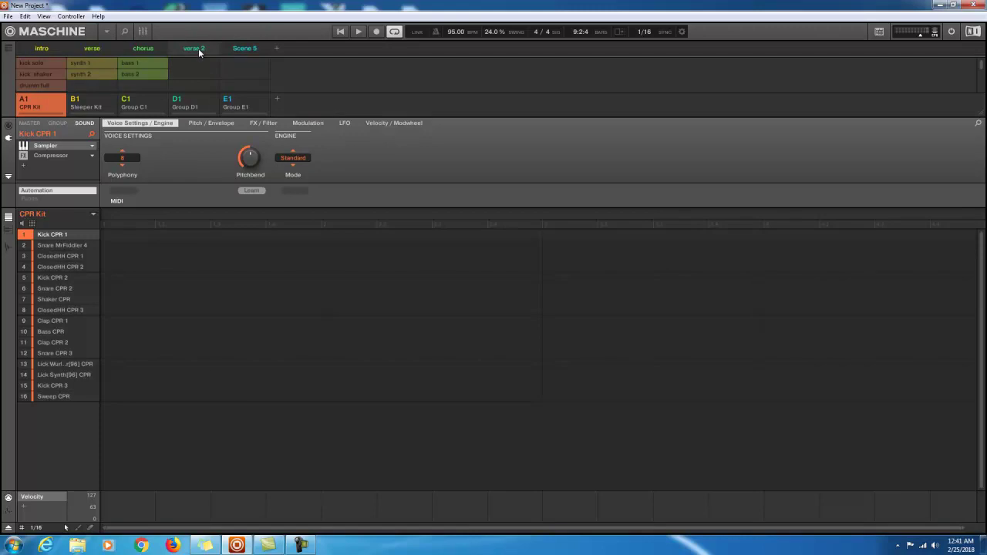
pyautogui.click(198, 50)
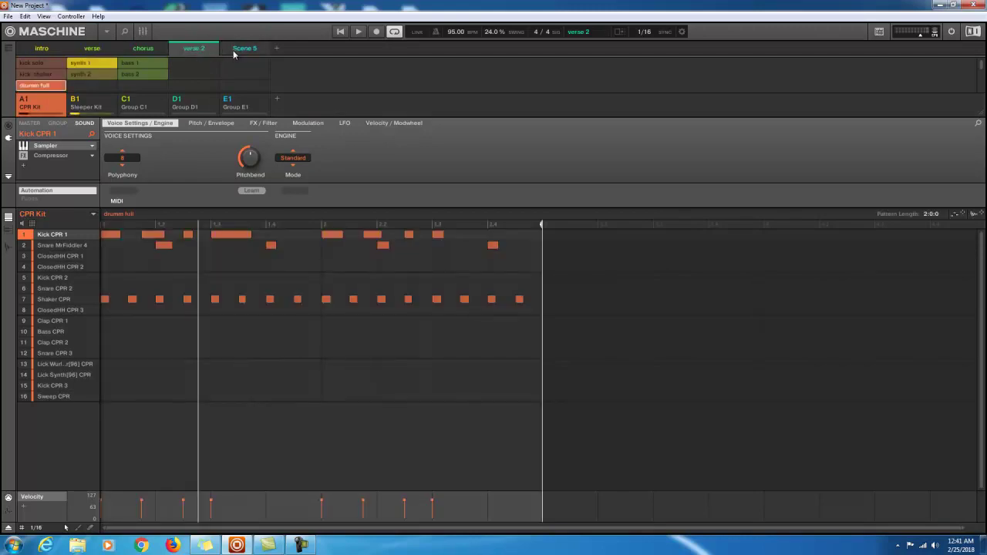
pyautogui.click(234, 51)
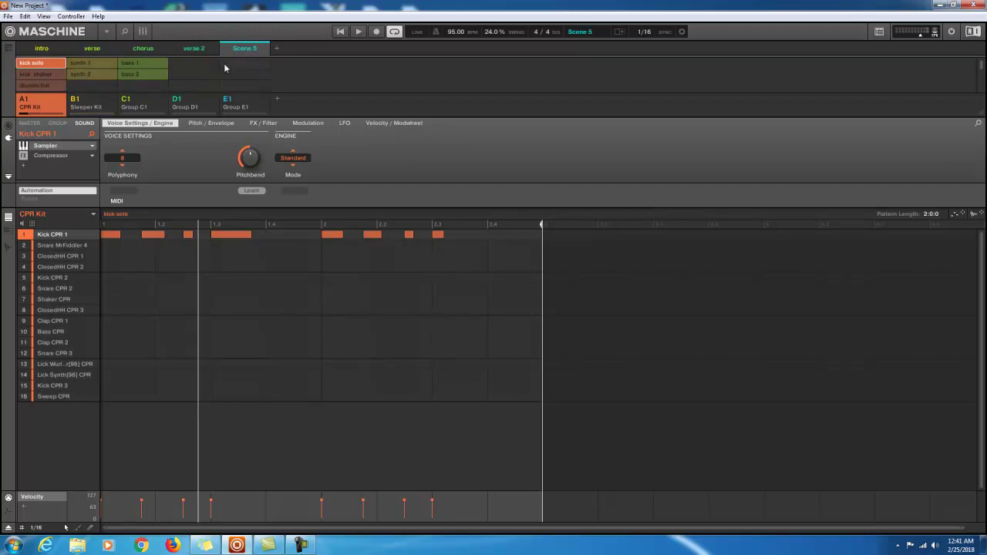
pyautogui.click(41, 66)
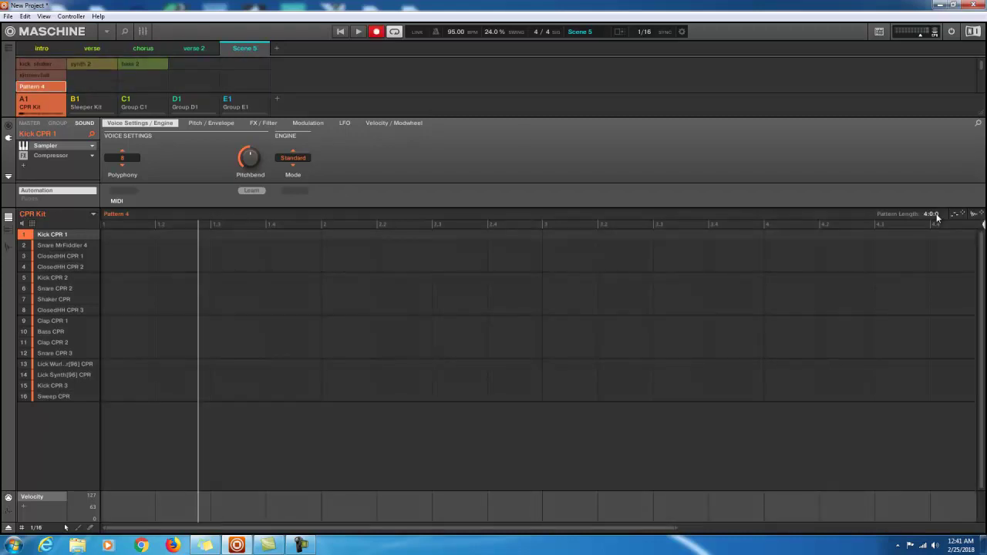
pyautogui.scroll(-1, 937, 220)
pyautogui.scroll(-2, 937, 223)
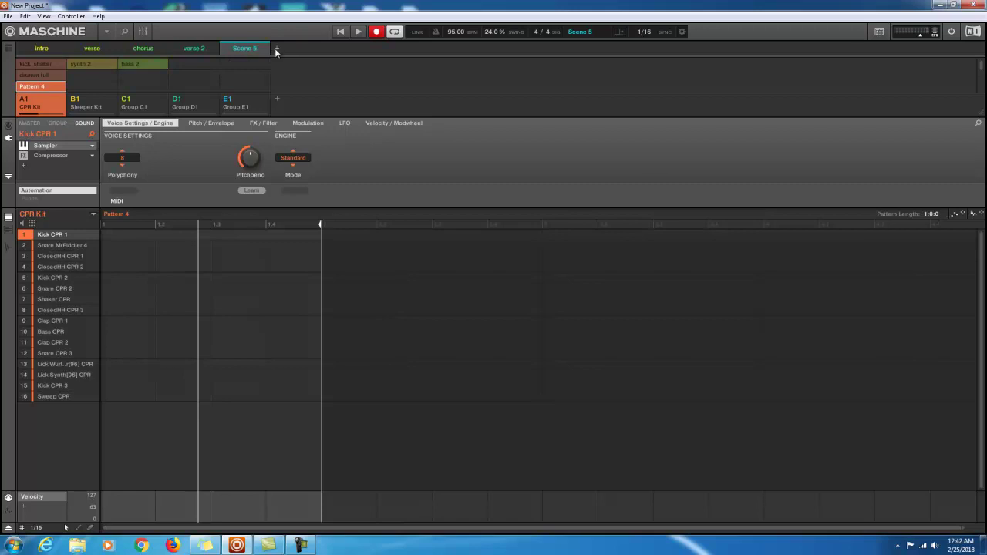
pyautogui.click(96, 48)
pyautogui.rightClick(96, 49)
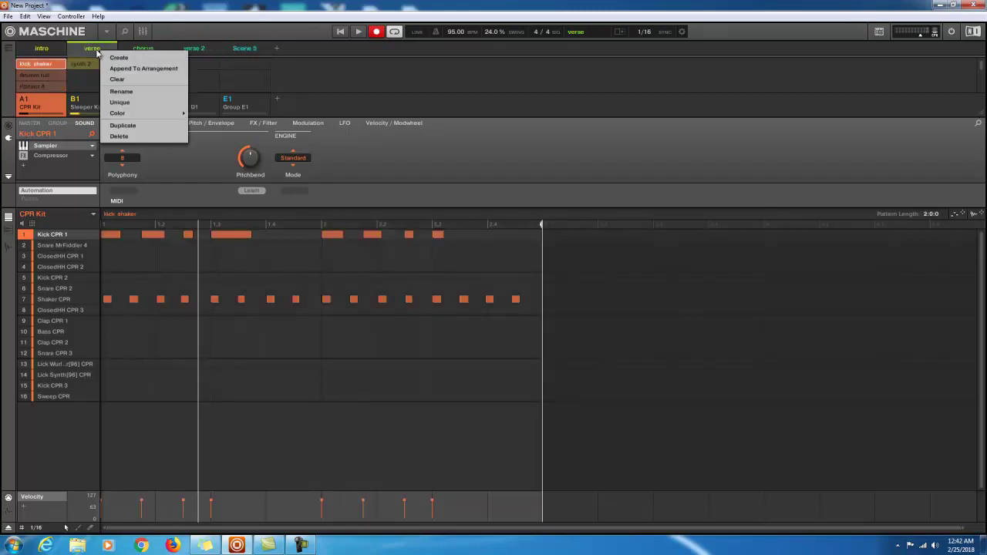
pyautogui.moveTo(124, 115)
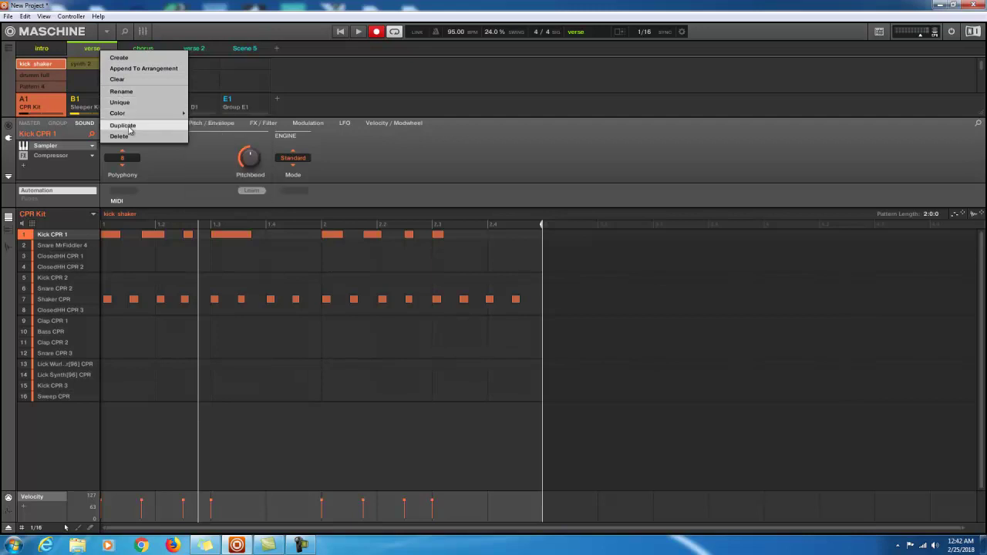
pyautogui.click(274, 52)
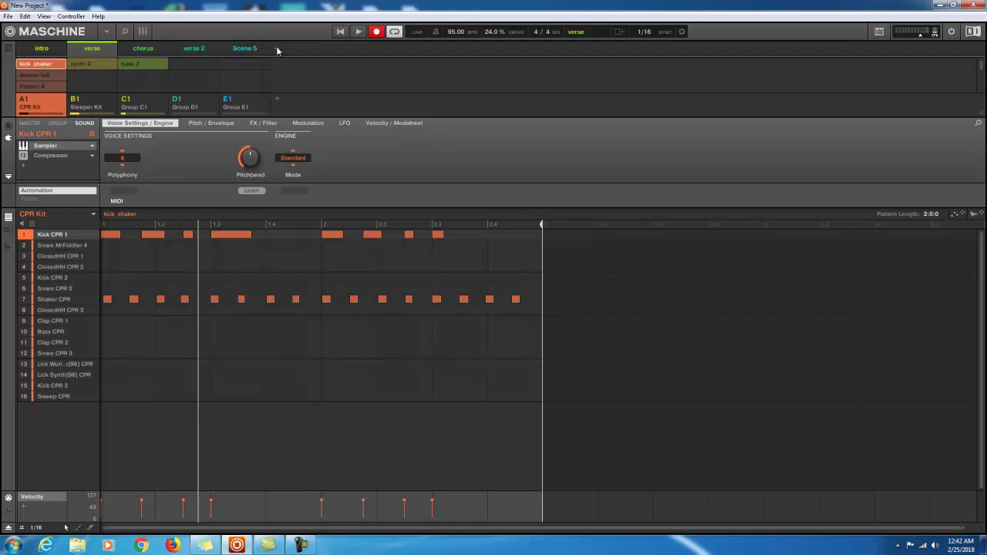
# Step: Add a sixth scene and rename Scene 5 as break
pyautogui.click(277, 48)
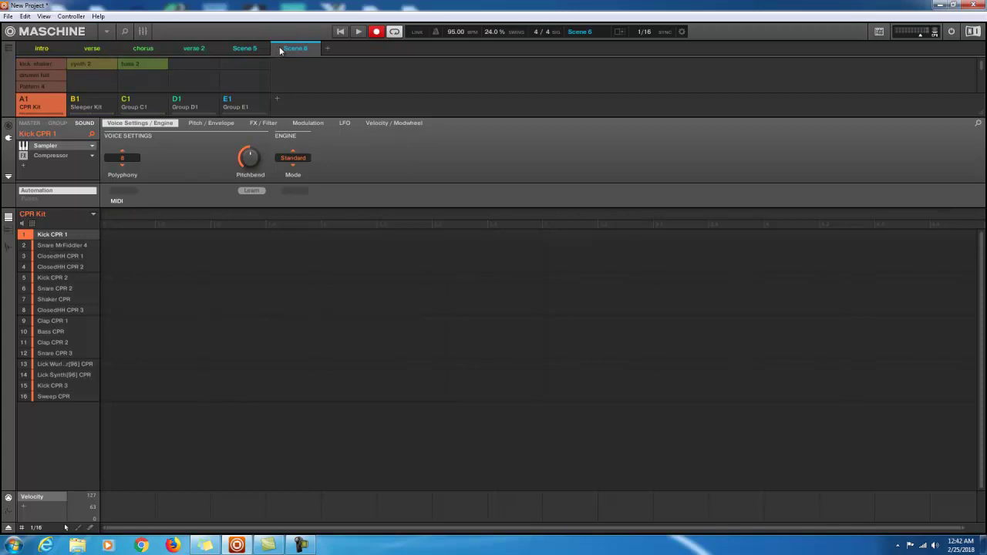
pyautogui.click(251, 49)
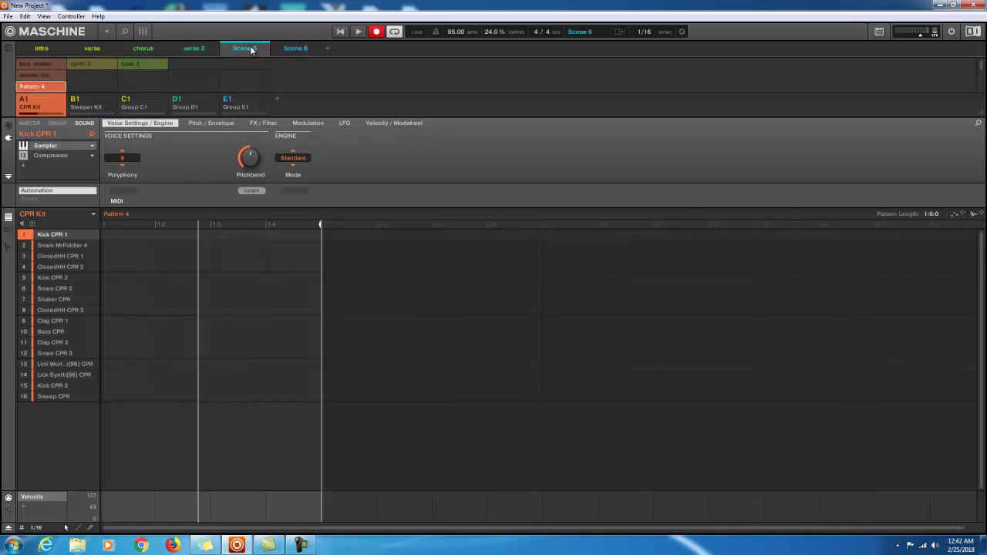
pyautogui.rightClick(251, 50)
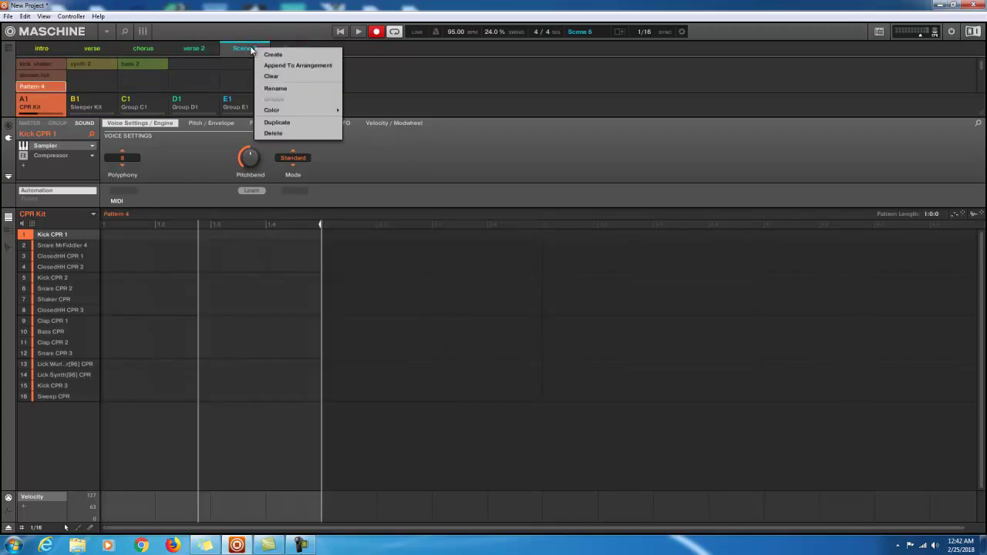
pyautogui.click(271, 88)
pyautogui.press('BackSpace')
pyautogui.write('break')
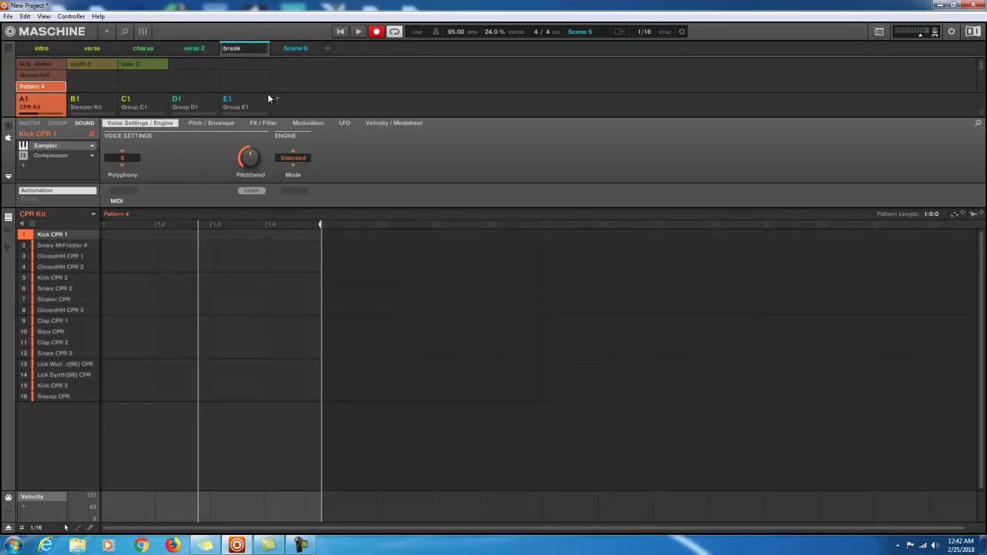
pyautogui.press('Return')
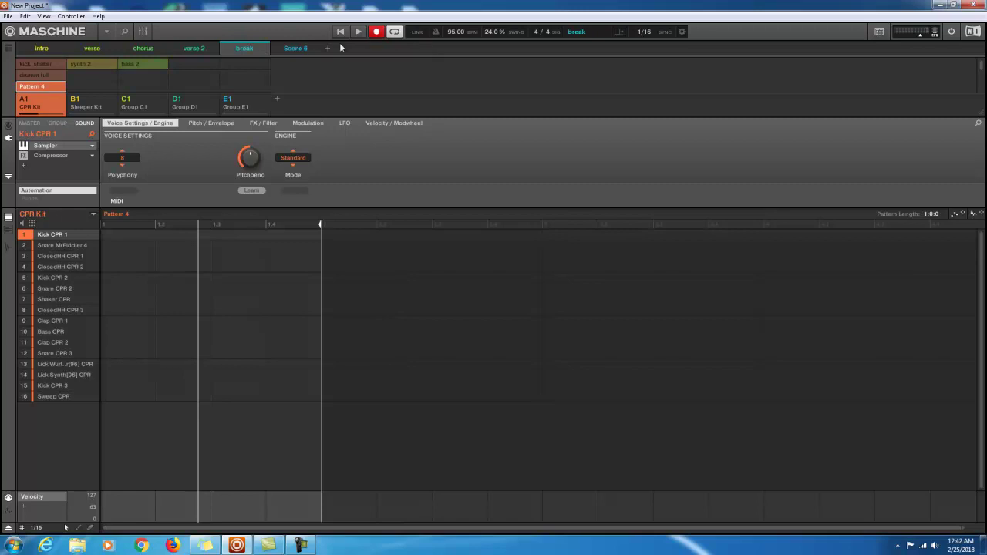
# Step: Rename Scene 6 as verse 3
pyautogui.click(296, 49)
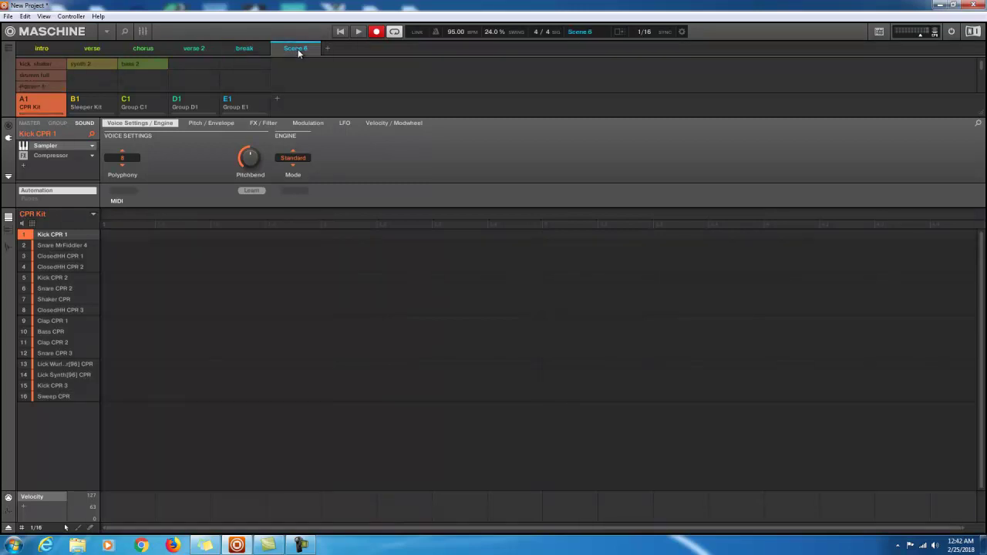
pyautogui.rightClick(298, 52)
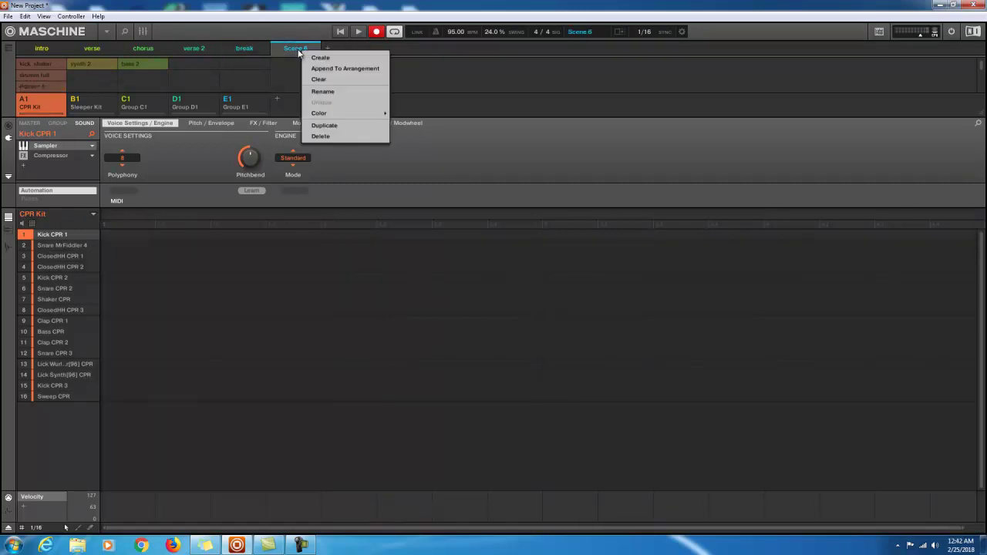
pyautogui.click(323, 92)
pyautogui.press('BackSpace')
pyautogui.write('verse 3')
pyautogui.press('Return')
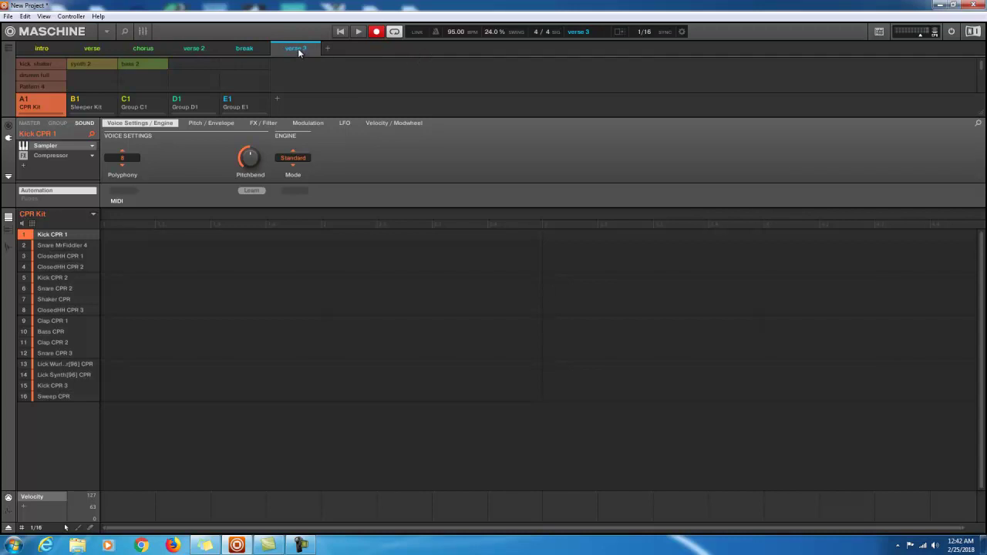
# Step: Assign the drumm full, bass 2 and synth 2 patterns to verse 3 and append the scene to the arrangement
pyautogui.click(37, 77)
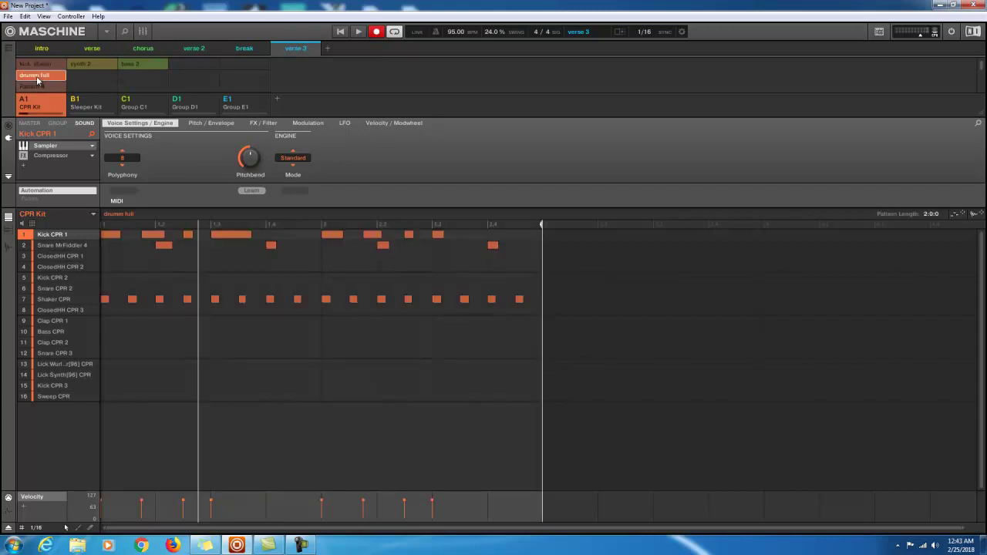
pyautogui.click(130, 64)
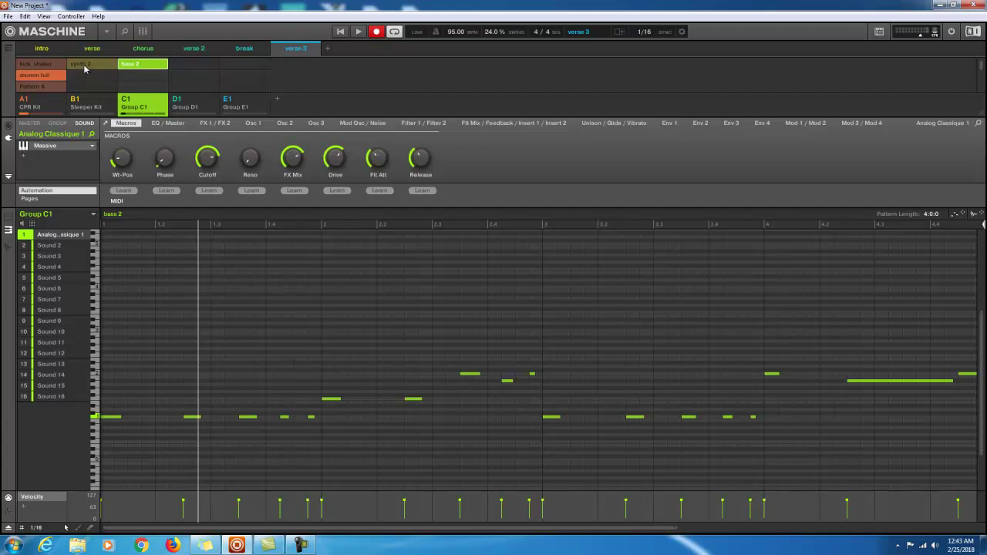
pyautogui.click(85, 68)
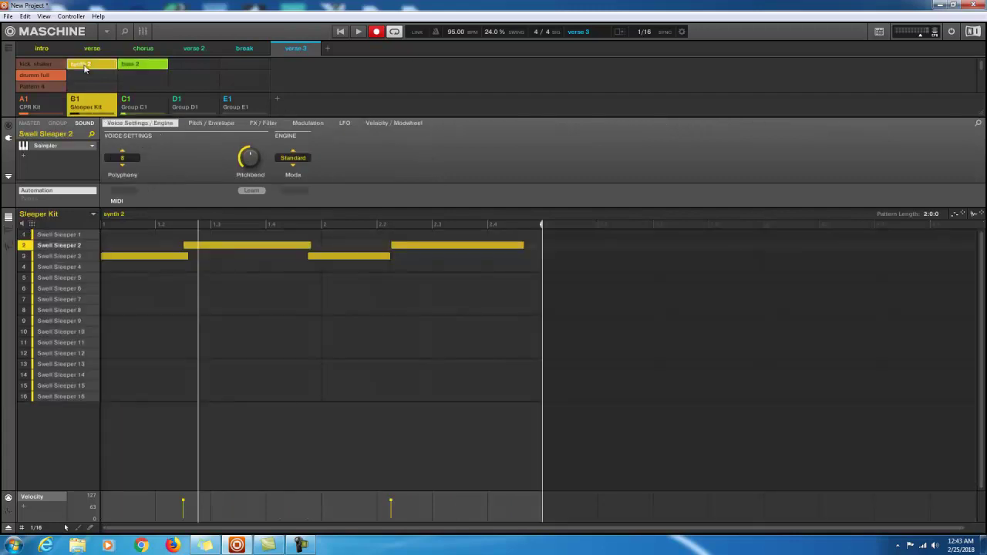
pyautogui.rightClick(296, 49)
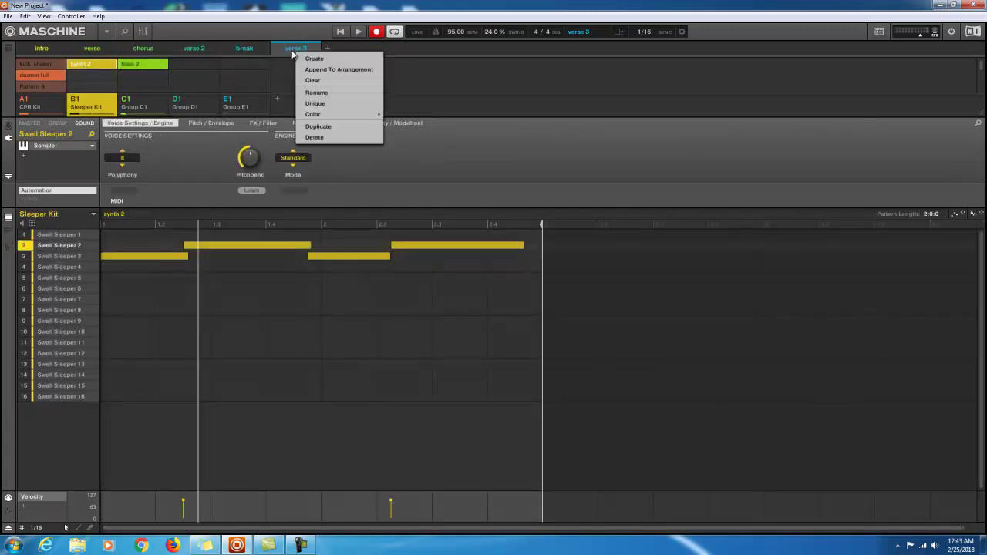
pyautogui.click(322, 70)
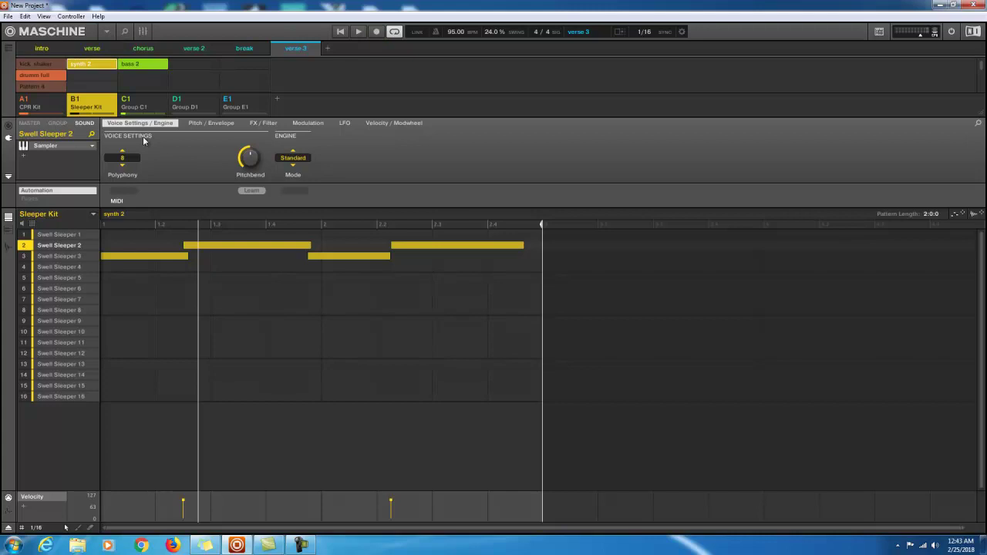
# Step: Show the Arranger view and play the arrangement from the start of the intro into verse 3
pyautogui.hotkey('ctrl', 'i')
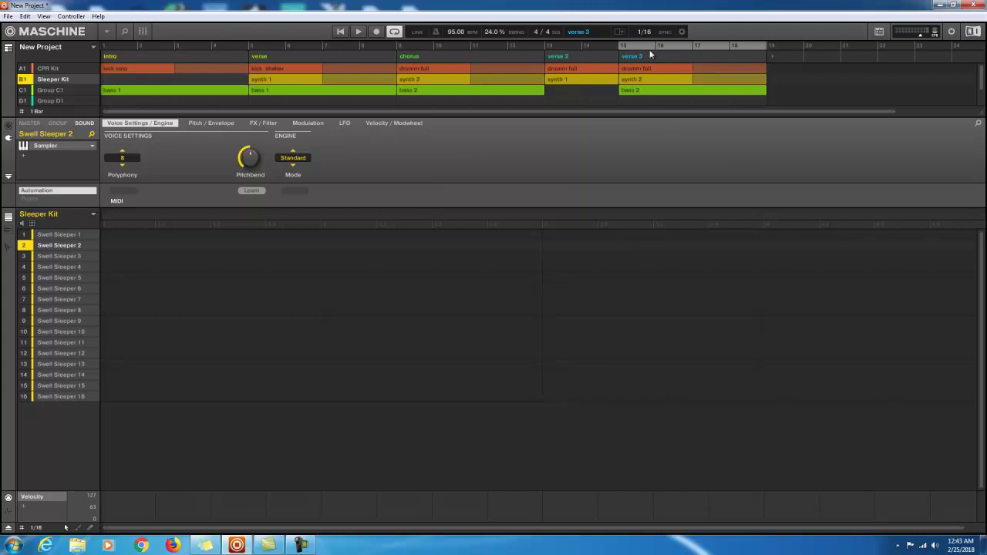
pyautogui.click(111, 54)
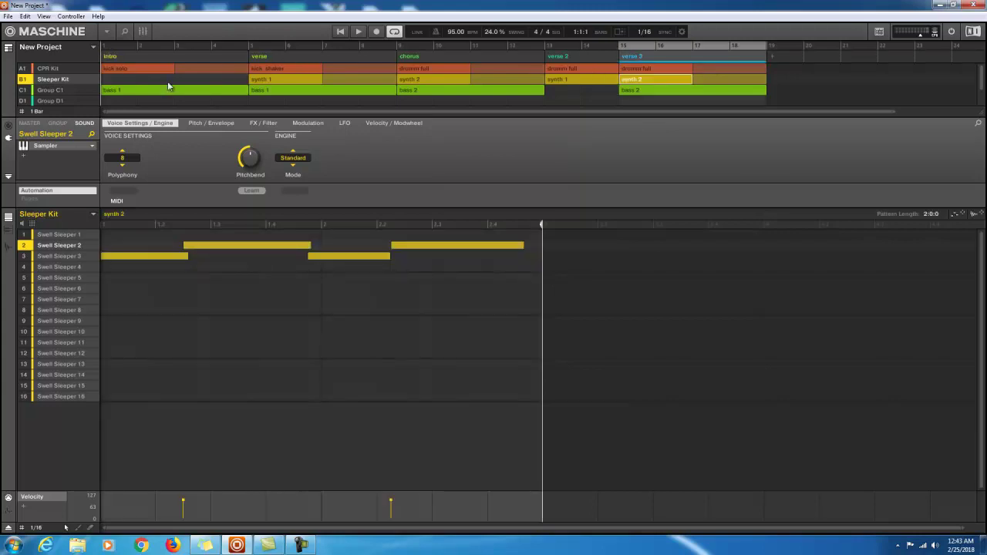
pyautogui.press('space')
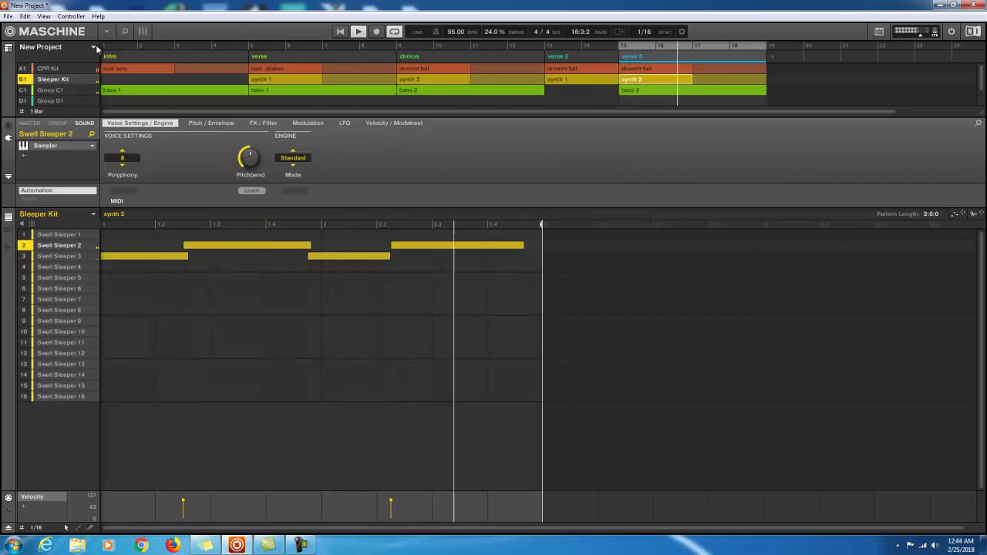
pyautogui.press('space')
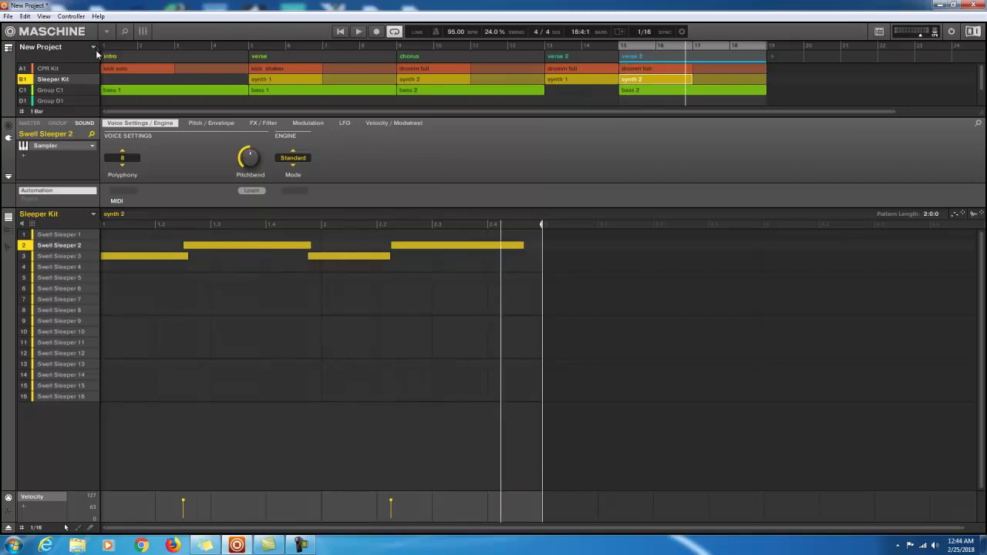
# Step: Append the break scene from the Ideas view to the end of the arrangement
pyautogui.click(95, 50)
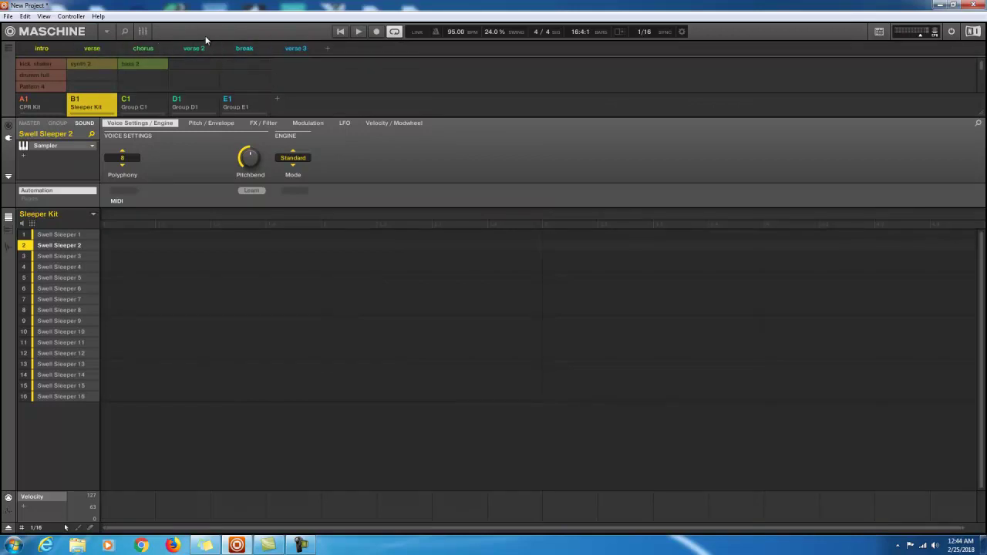
pyautogui.click(249, 53)
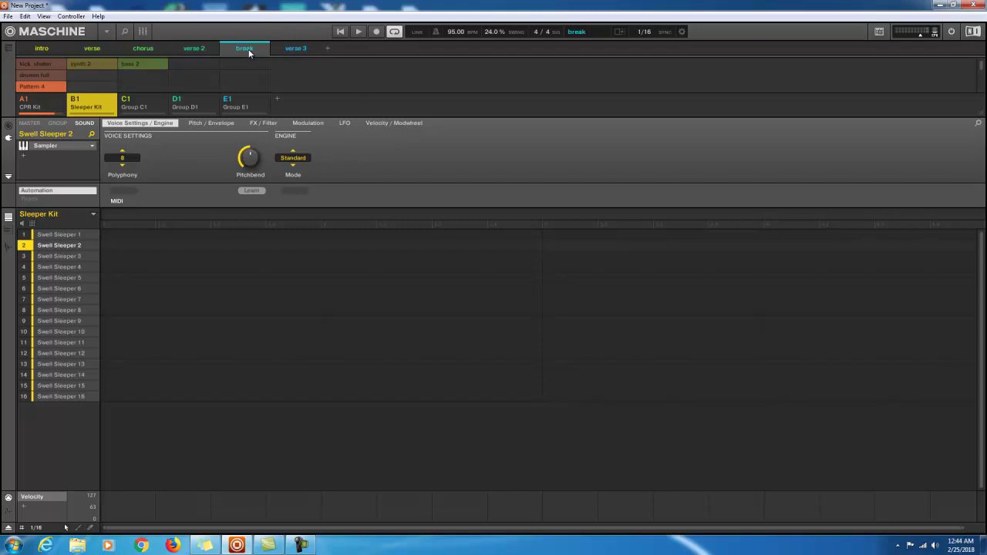
pyautogui.rightClick(249, 53)
pyautogui.click(283, 74)
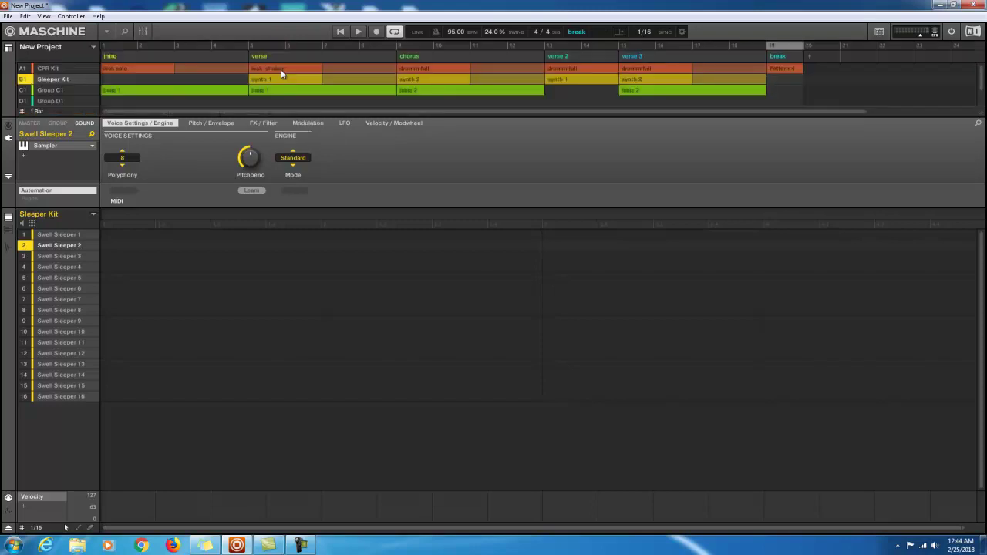
# Step: Move the one-bar loop range to bar 15 and insert a copy of the break section between verse 2 and verse 3
pyautogui.click(786, 48)
pyautogui.moveTo(786, 48); pyautogui.dragTo(616, 46)
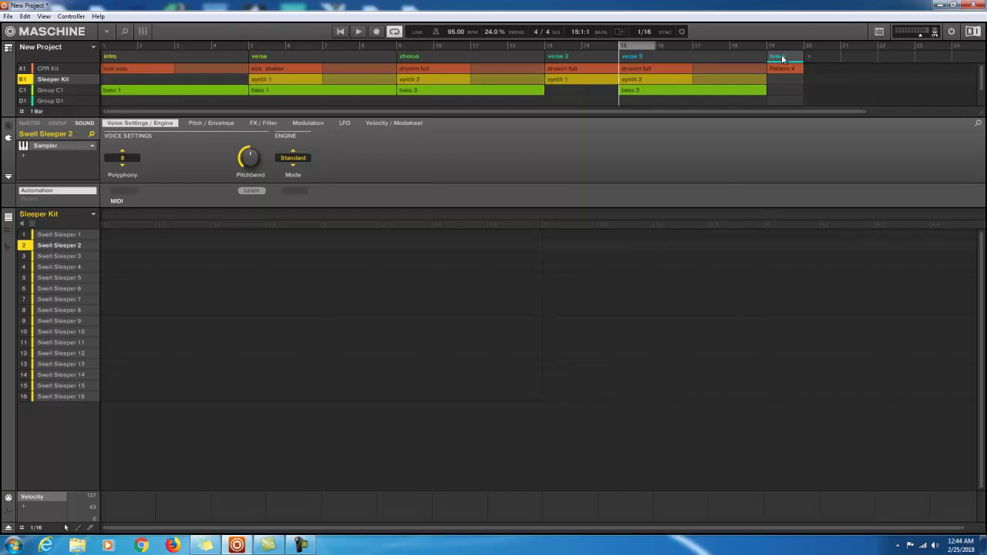
pyautogui.moveTo(659, 58); pyautogui.dragTo(624, 59)
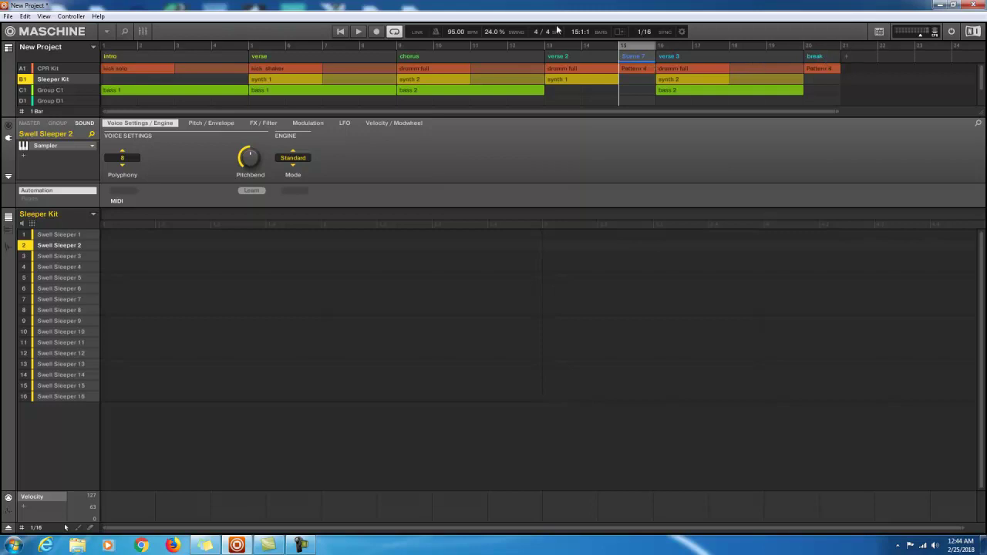
# Step: Play the arrangement from the chorus through the inserted break and extend the loop range's end to bar 23
pyautogui.click(401, 49)
pyautogui.press('space')
pyautogui.moveTo(653, 45); pyautogui.dragTo(914, 46)
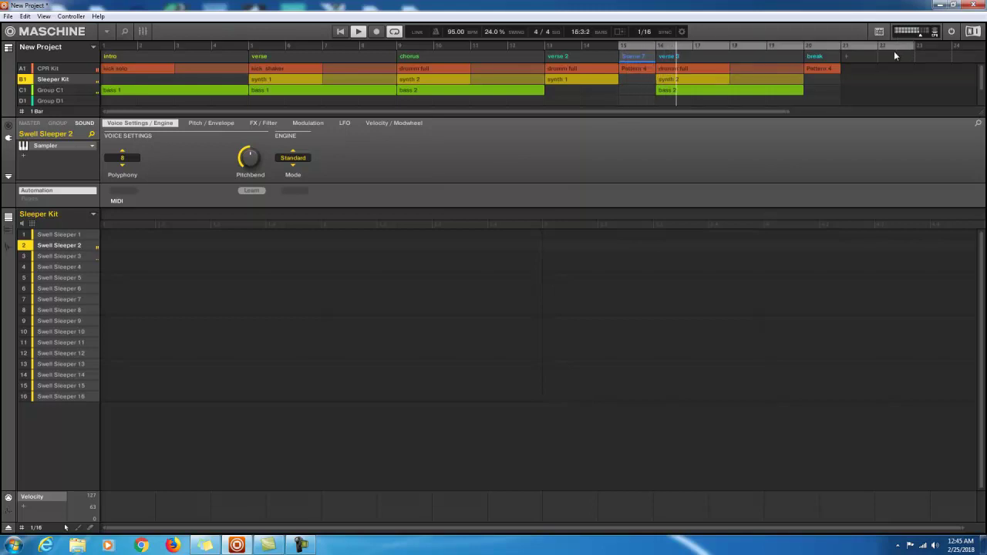
pyautogui.press('space')
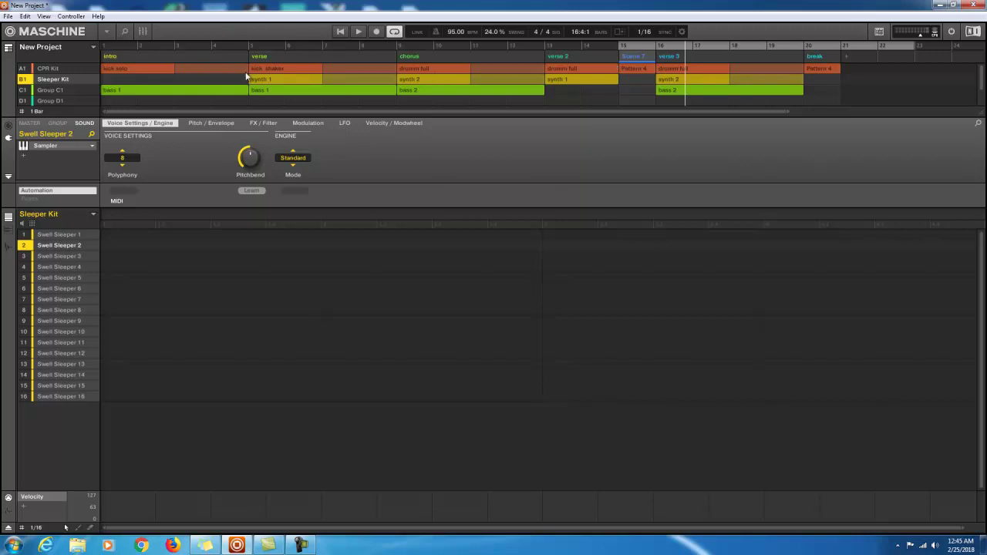
# Step: Return to the Ideas view with all the scenes
pyautogui.hotkey('ctrl', 'i')
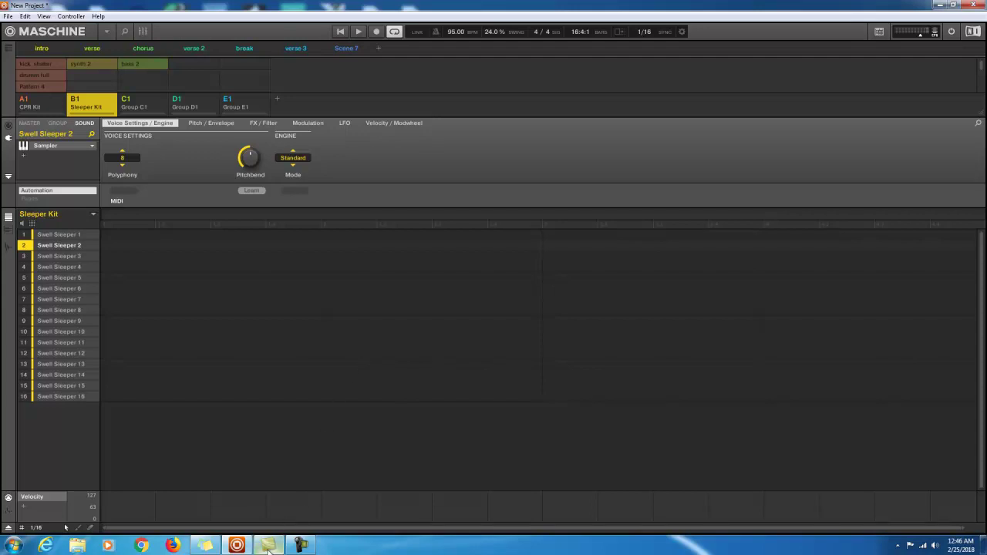
pyautogui.moveTo(267, 548)
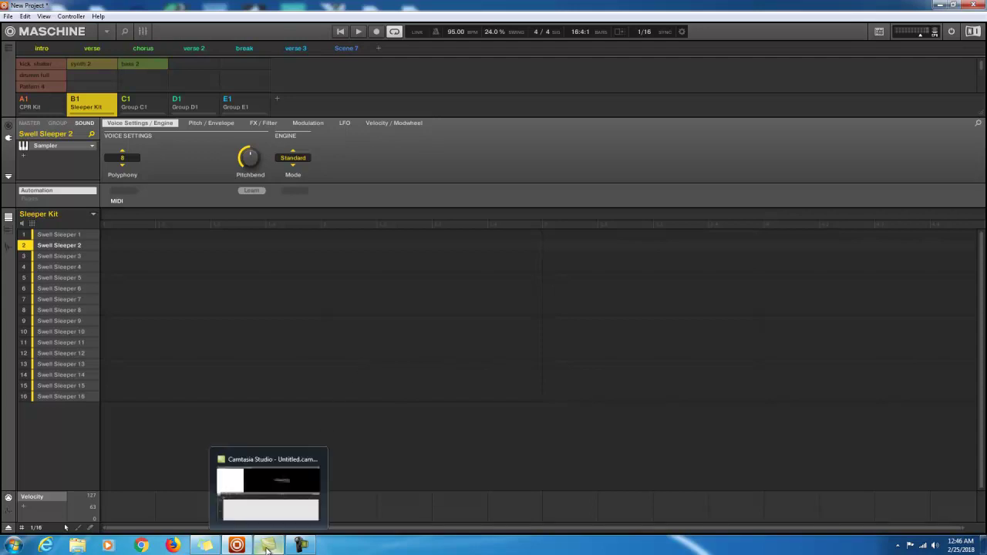